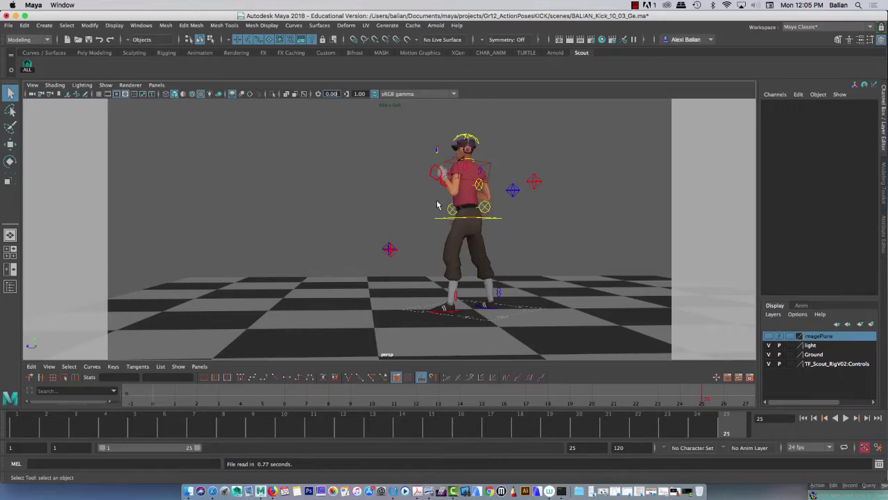
# - Select all of Scout's controls and compare the kick poses at frames 1, 25, 6 and 4
pyautogui.scroll(3, 440, 203)
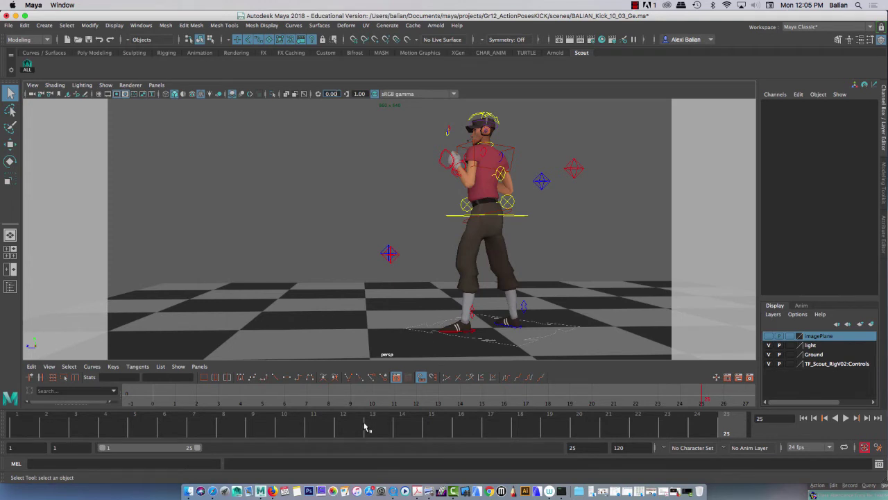
pyautogui.moveTo(366, 427); pyautogui.dragTo(695, 389)
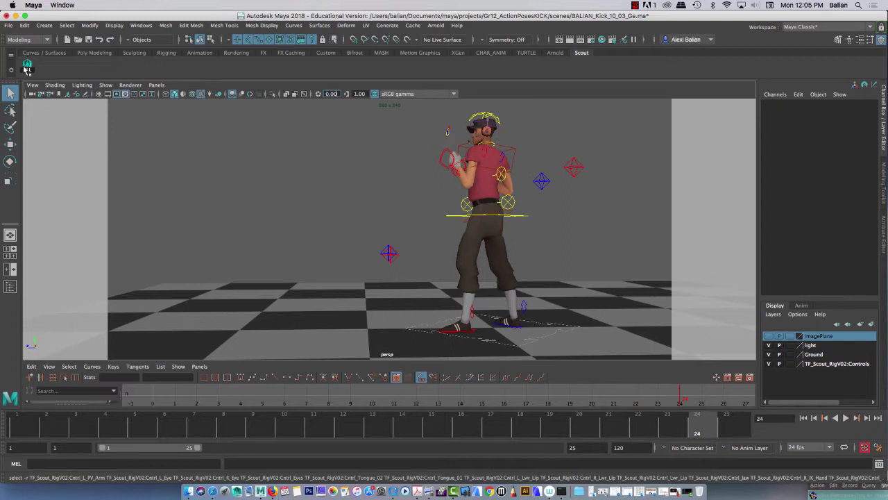
pyautogui.click(27, 67)
pyautogui.click(21, 428)
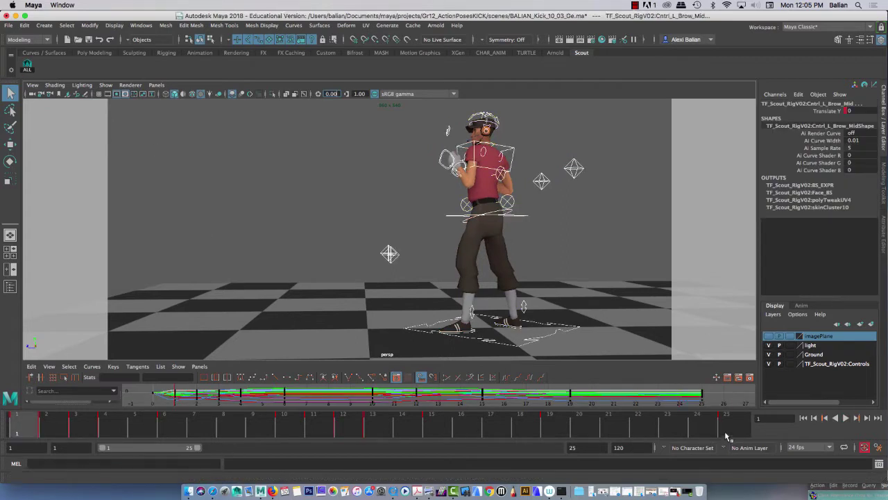
pyautogui.click(728, 432)
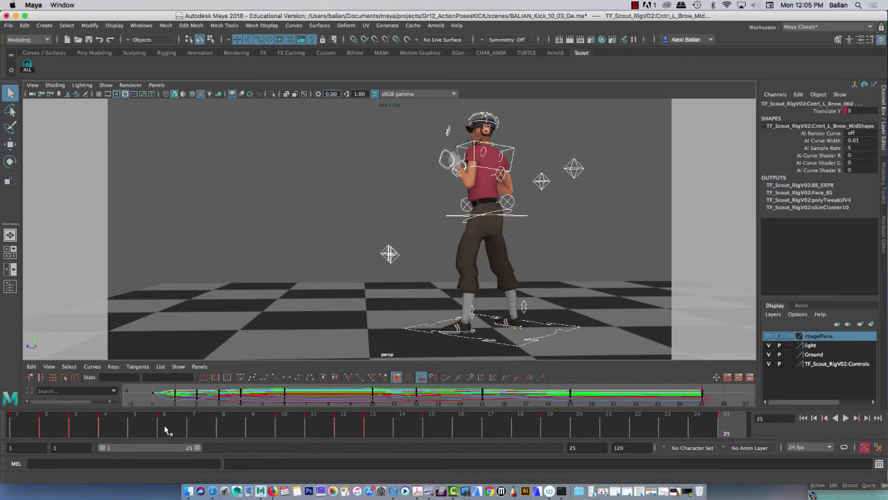
pyautogui.click(170, 424)
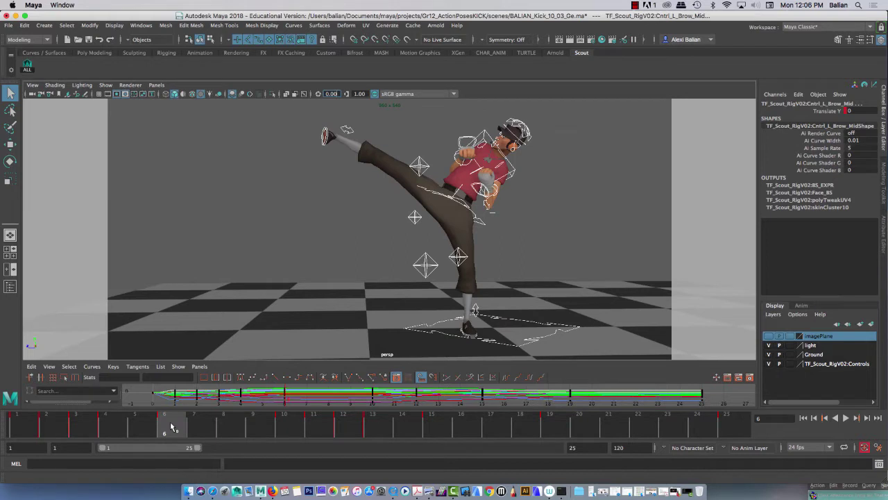
pyautogui.click(23, 423)
pyautogui.click(175, 426)
pyautogui.click(106, 428)
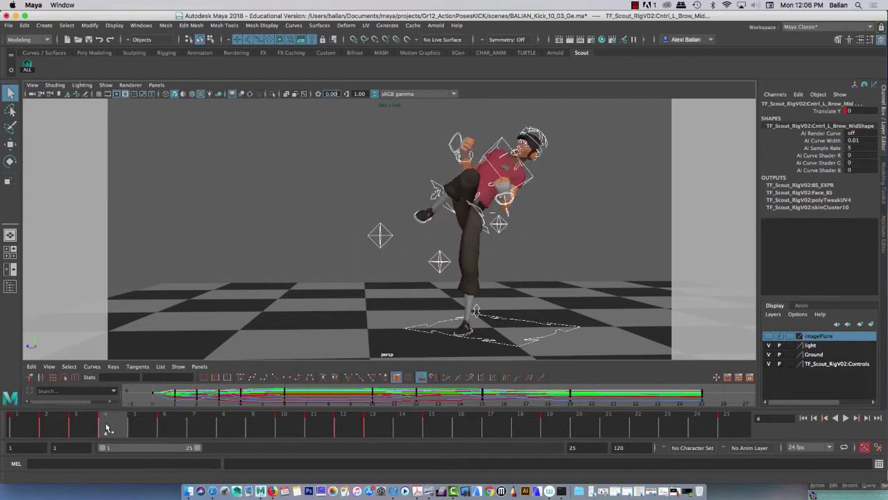
# - Play the kick animation, stop it, and scrub to the high-kick pose at frame 8
pyautogui.hotkey('alt', 'v')
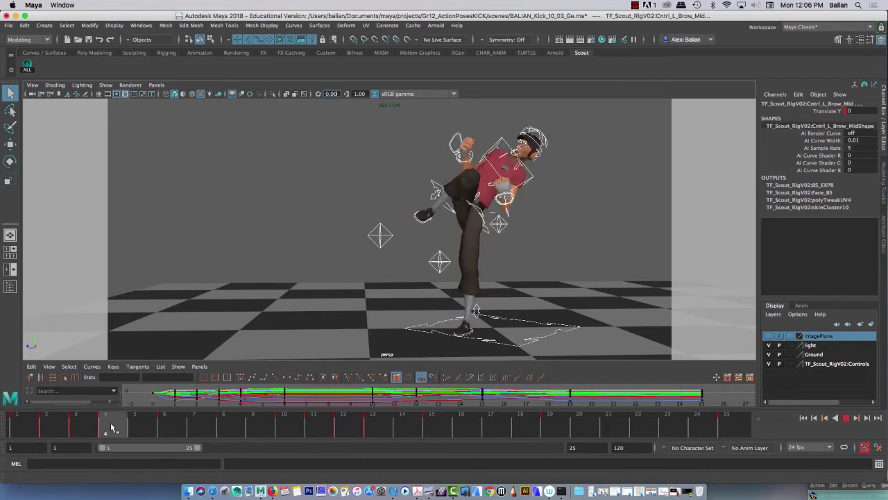
pyautogui.hotkey('alt', 'v')
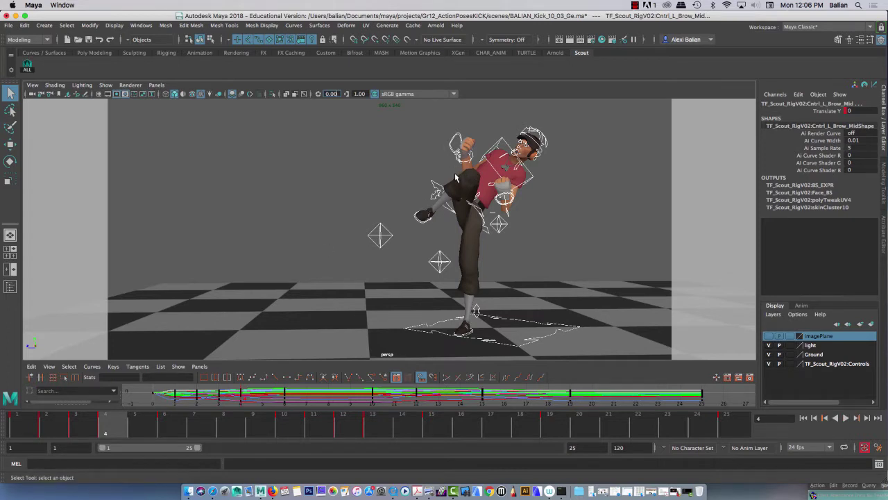
pyautogui.click(170, 430)
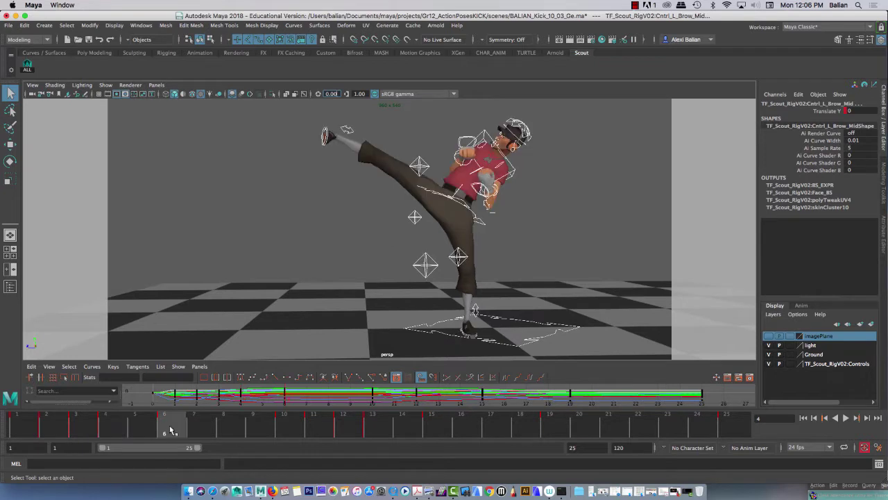
pyautogui.moveTo(176, 430)
pyautogui.mouseDown()
pyautogui.moveTo(252, 428)
pyautogui.moveTo(139, 434)
pyautogui.moveTo(283, 430)
pyautogui.moveTo(59, 428)
pyautogui.moveTo(261, 425)
pyautogui.moveTo(234, 423)
pyautogui.mouseUp()
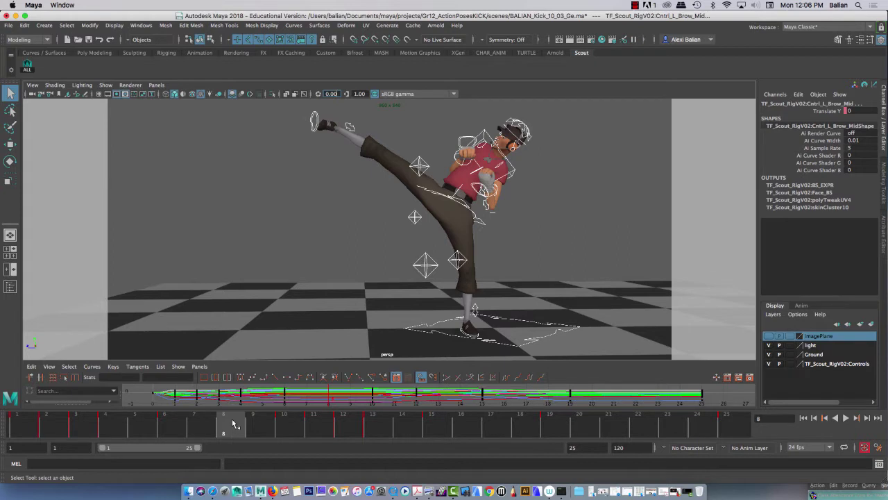
# - Add a Grease Pencil frame, make grease pencil visible in the viewport, and move its toolbar aside
pyautogui.click(85, 94)
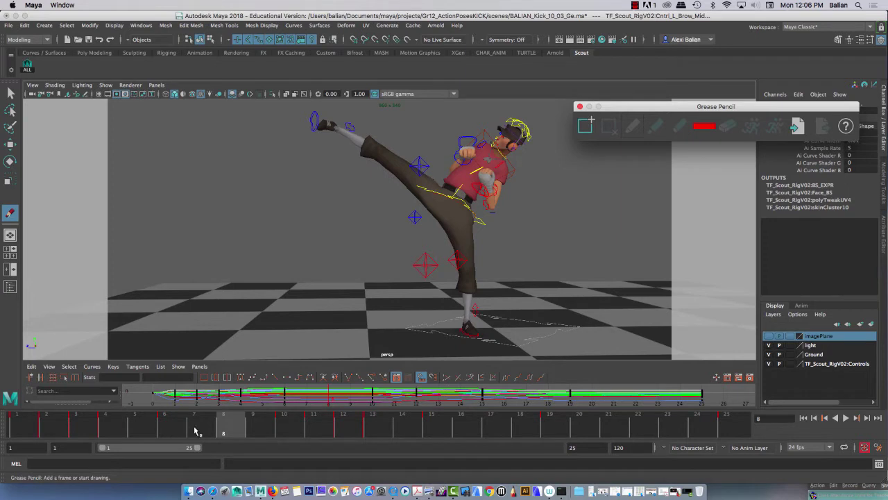
pyautogui.click(589, 126)
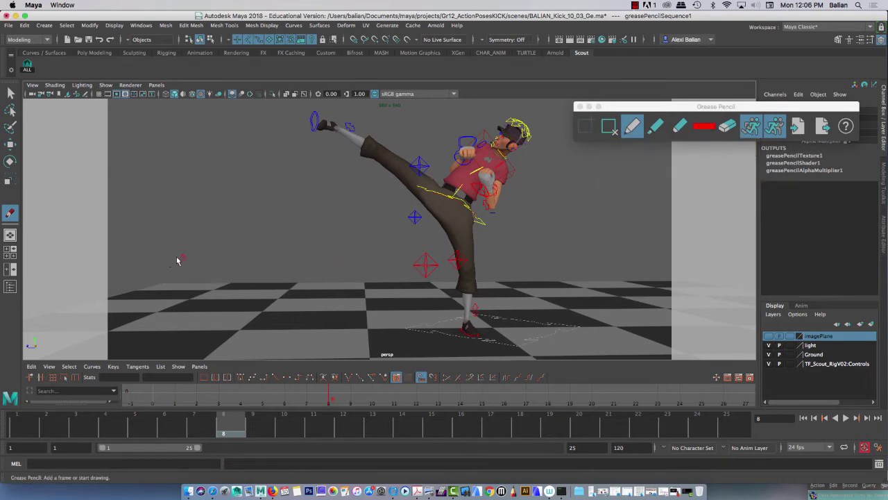
pyautogui.click(105, 84)
pyautogui.moveTo(109, 90)
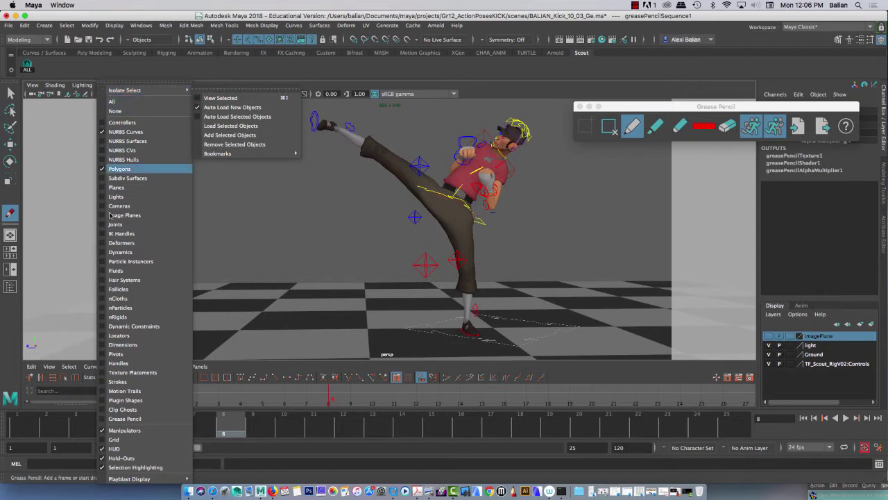
pyautogui.click(104, 419)
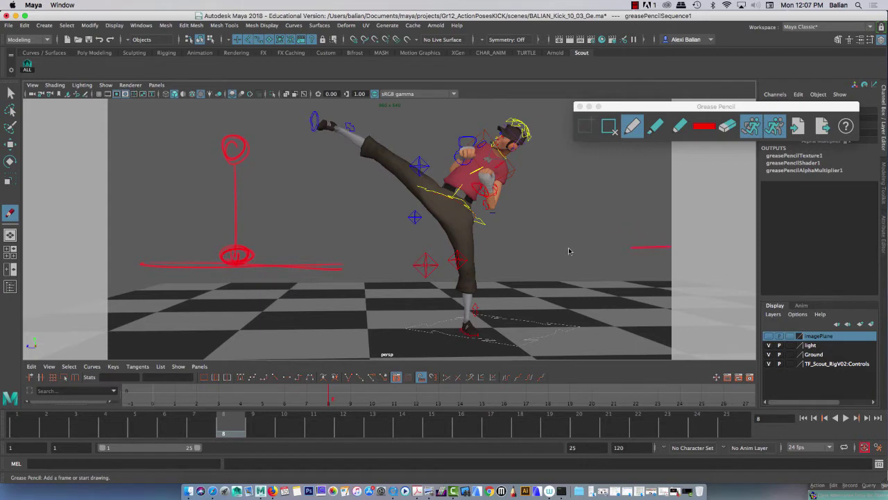
pyautogui.moveTo(610, 108); pyautogui.dragTo(580, 26)
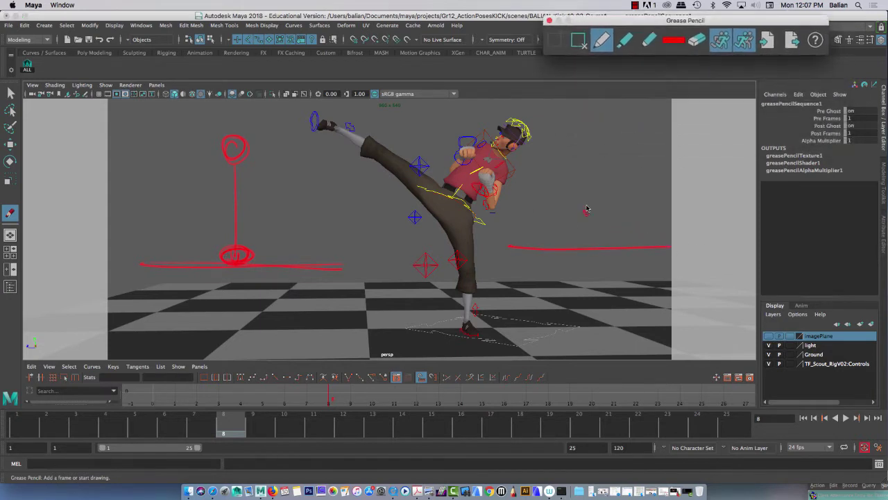
# - Draw small red circles at the upper right and on the ground line
pyautogui.moveTo(536, 169); pyautogui.dragTo(537, 167)
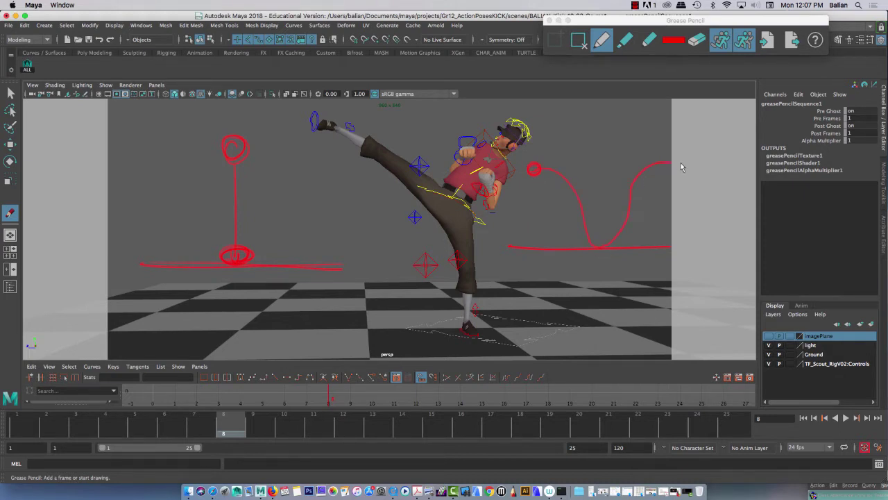
pyautogui.moveTo(604, 240); pyautogui.dragTo(604, 250)
pyautogui.scroll(2, 122, 104)
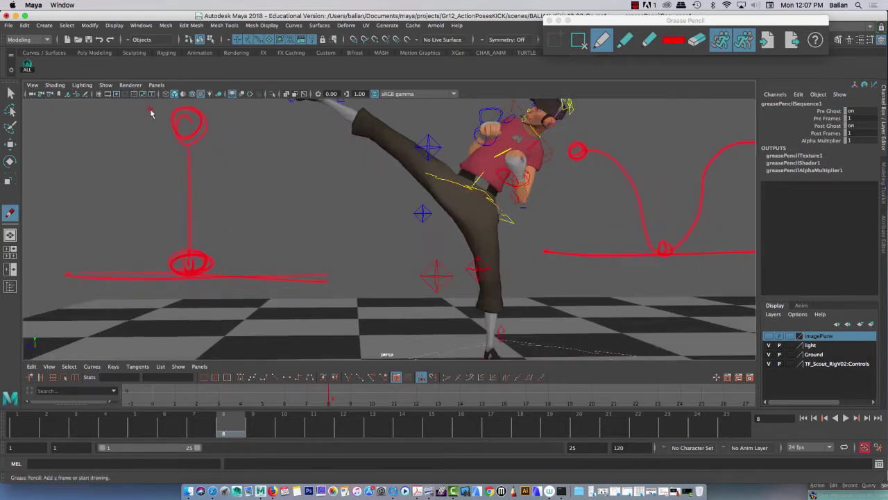
# - Turn on the Resolution Gate, switch the stroke colour to green, and draw green lines from circle to ground
pyautogui.click(116, 94)
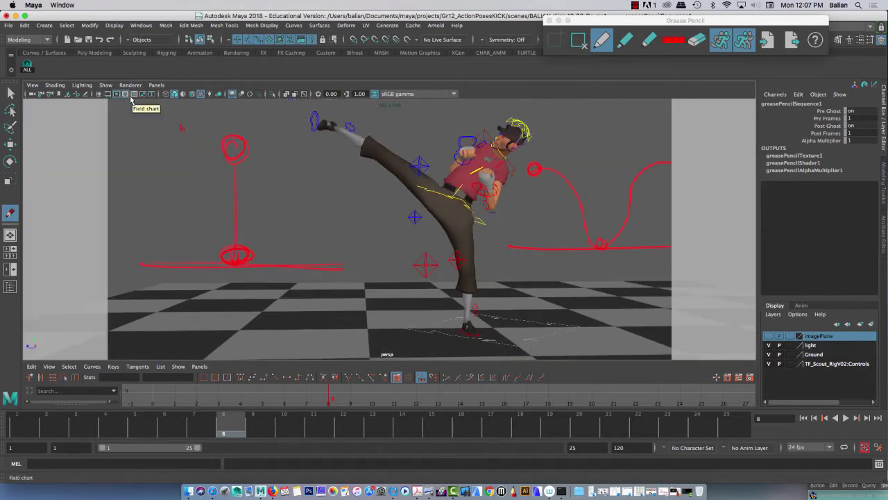
pyautogui.click(673, 40)
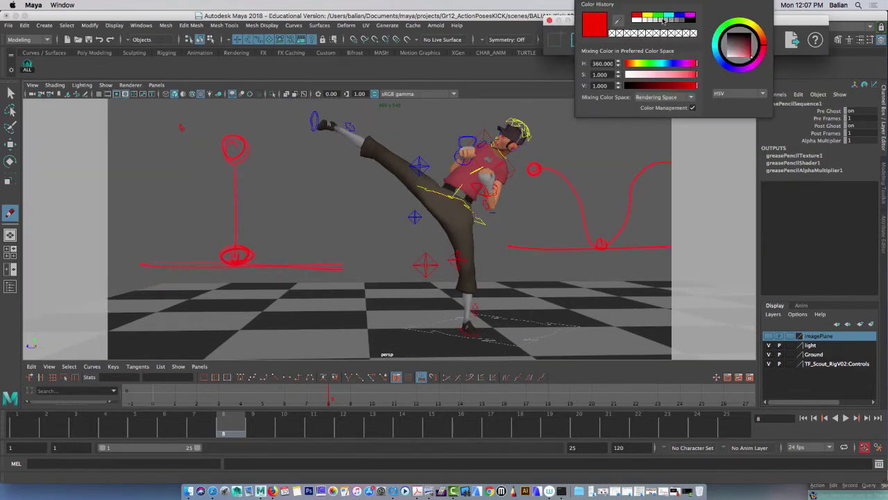
pyautogui.click(665, 13)
pyautogui.click(659, 15)
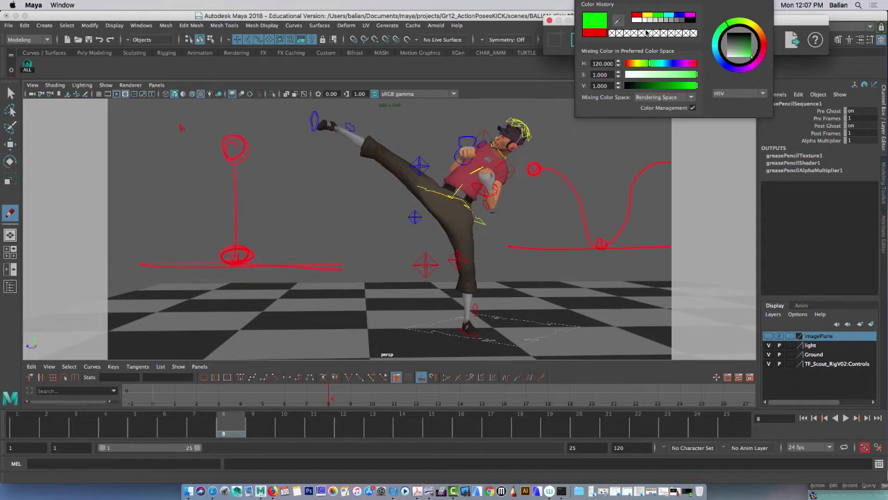
pyautogui.moveTo(533, 169); pyautogui.dragTo(597, 244)
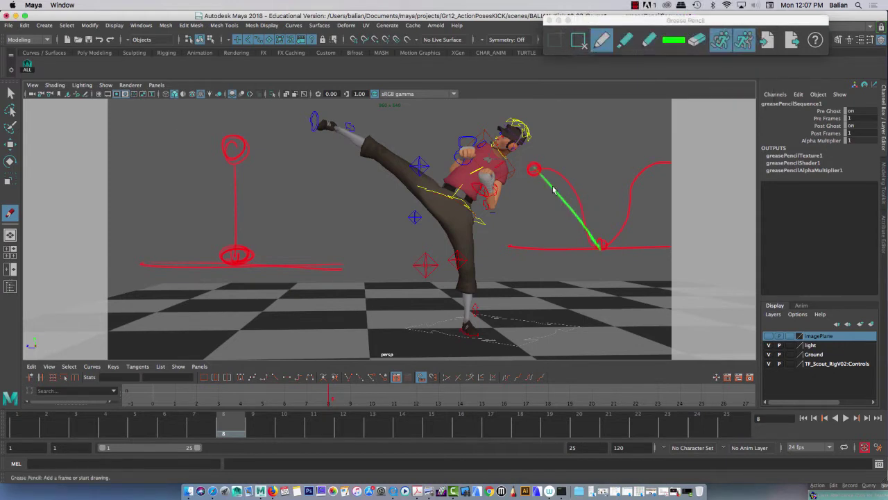
pyautogui.moveTo(534, 172)
pyautogui.mouseDown()
pyautogui.moveTo(566, 182)
pyautogui.moveTo(530, 172)
pyautogui.moveTo(554, 172)
pyautogui.moveTo(579, 197)
pyautogui.moveTo(562, 178)
pyautogui.moveTo(591, 235)
pyautogui.mouseUp()
pyautogui.moveTo(568, 199)
pyautogui.mouseDown()
pyautogui.moveTo(595, 244)
pyautogui.moveTo(591, 229)
pyautogui.mouseUp()
# - Erase part of the green strokes and redraw a green V with a curving right arm
pyautogui.click(696, 39)
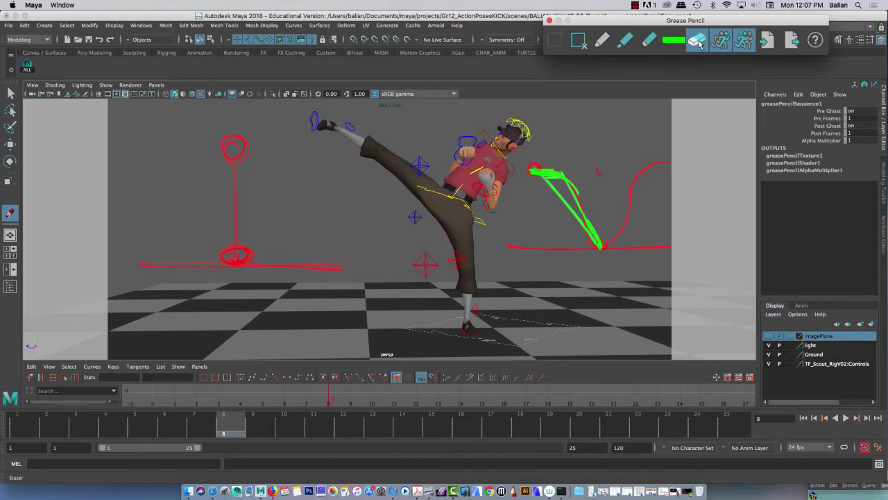
pyautogui.moveTo(577, 200)
pyautogui.mouseDown()
pyautogui.moveTo(548, 188)
pyautogui.moveTo(591, 248)
pyautogui.moveTo(570, 183)
pyautogui.mouseUp()
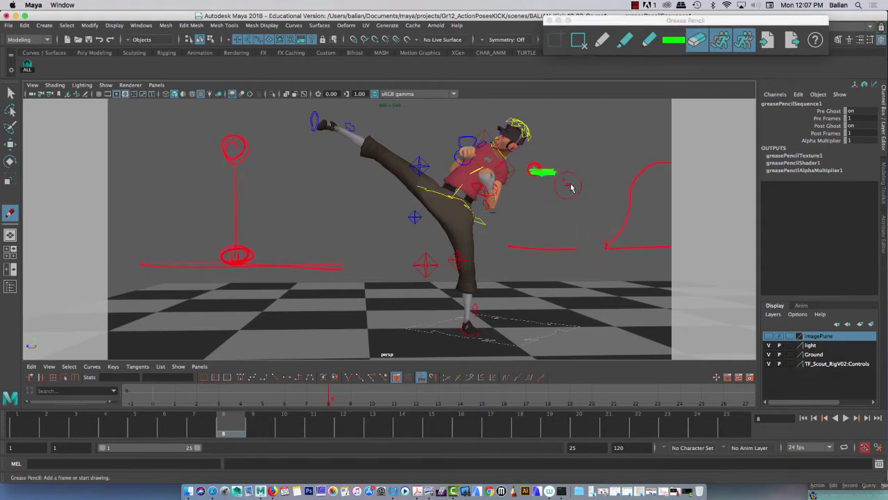
pyautogui.click(649, 39)
pyautogui.click(602, 40)
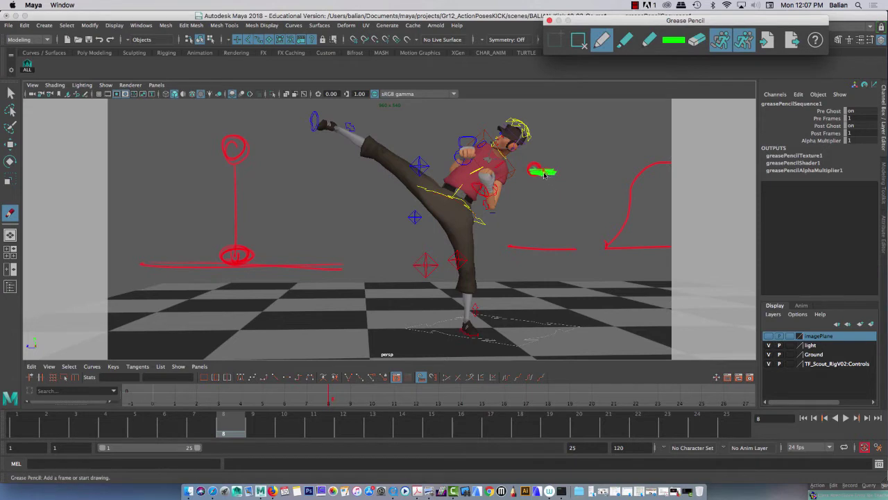
pyautogui.moveTo(550, 171)
pyautogui.mouseDown()
pyautogui.moveTo(571, 186)
pyautogui.moveTo(600, 241)
pyautogui.mouseUp()
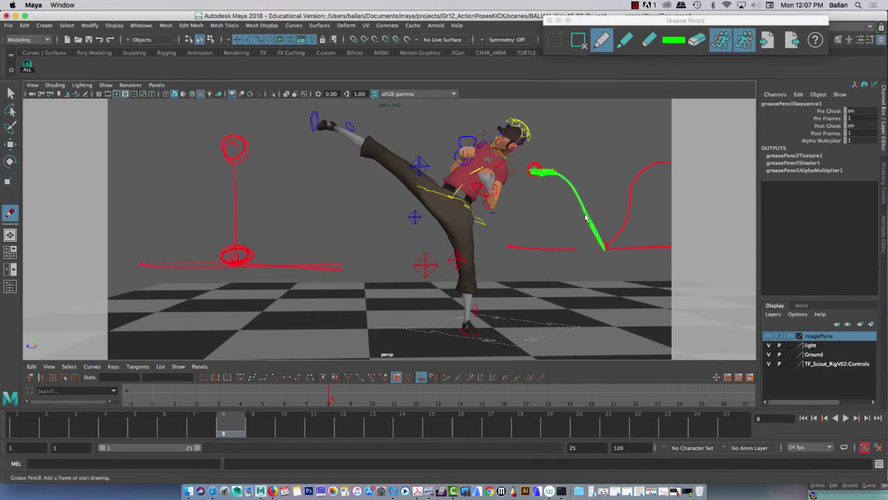
pyautogui.moveTo(634, 192); pyautogui.dragTo(605, 255)
pyautogui.moveTo(633, 198)
pyautogui.mouseDown()
pyautogui.moveTo(668, 177)
pyautogui.moveTo(659, 186)
pyautogui.mouseUp()
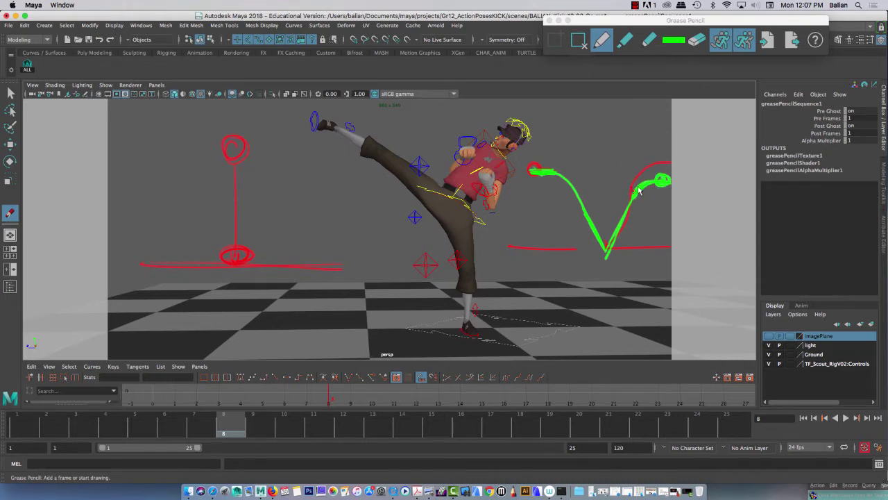
pyautogui.moveTo(533, 172)
pyautogui.mouseDown()
pyautogui.moveTo(565, 178)
pyautogui.moveTo(601, 246)
pyautogui.mouseUp()
pyautogui.moveTo(543, 173)
pyautogui.mouseDown()
pyautogui.moveTo(577, 176)
pyautogui.moveTo(560, 180)
pyautogui.moveTo(598, 252)
pyautogui.moveTo(630, 236)
pyautogui.moveTo(633, 217)
pyautogui.moveTo(618, 235)
pyautogui.moveTo(636, 209)
pyautogui.moveTo(653, 228)
pyautogui.mouseUp()
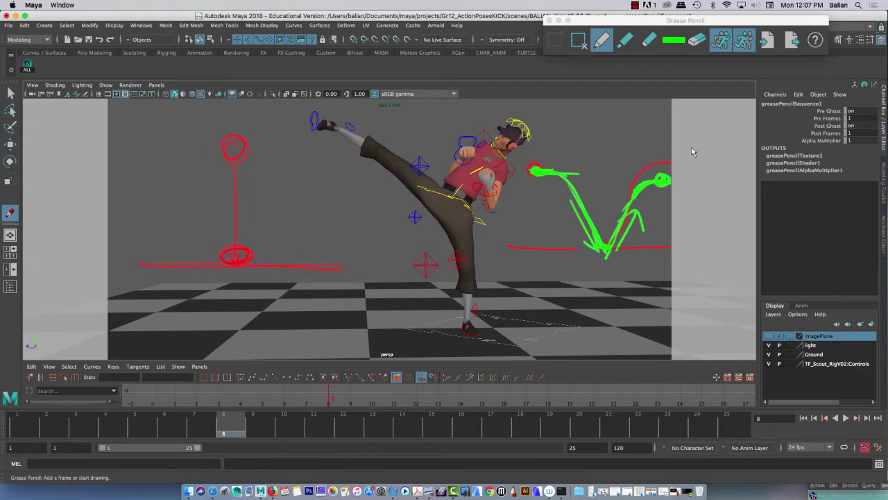
# - Delete the grease pencil frame, switch to the Move tool, and close the Grease Pencil toolbar
pyautogui.click(587, 42)
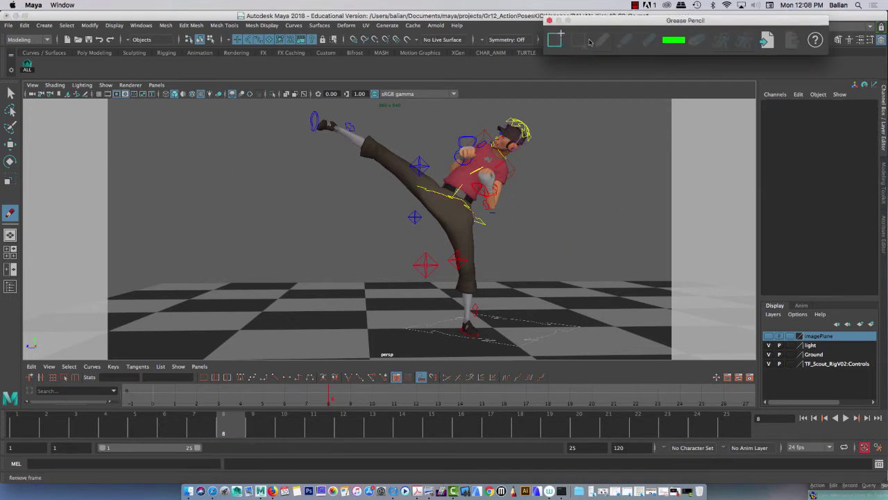
pyautogui.click(10, 144)
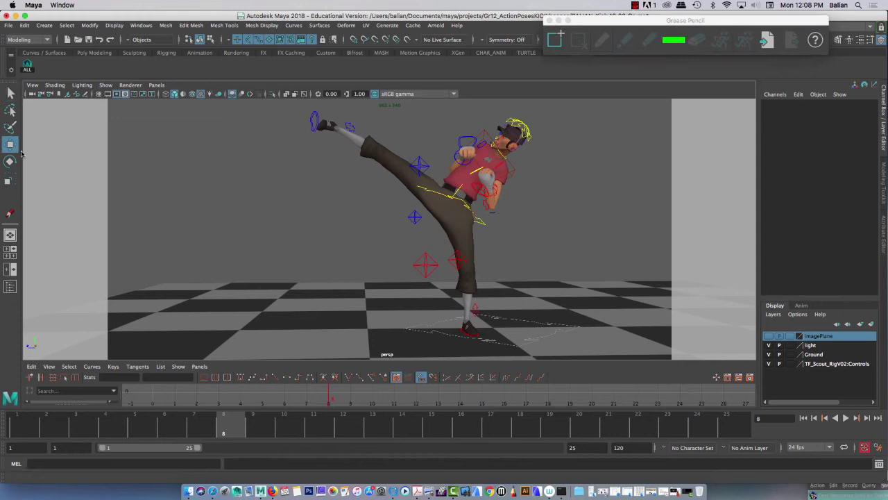
pyautogui.click(549, 21)
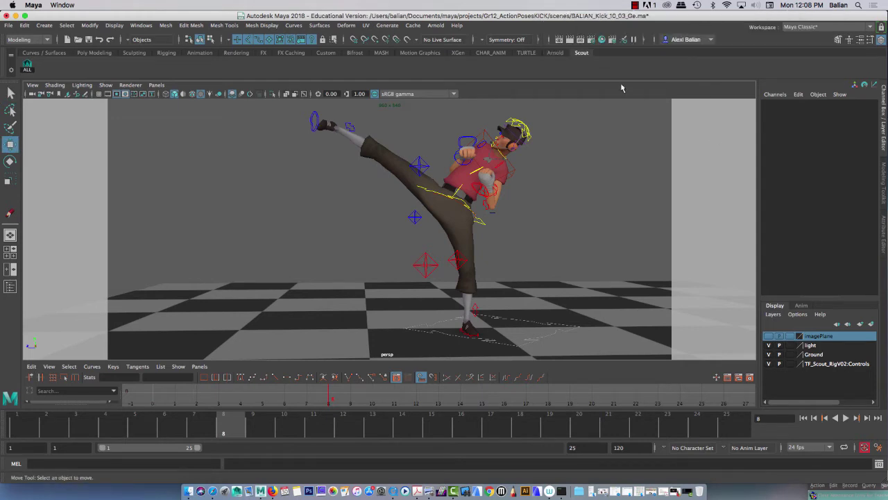
# - Play the kick, scrub through frames 4 to 12, and select the right foot control
pyautogui.hotkey('alt', 'v')
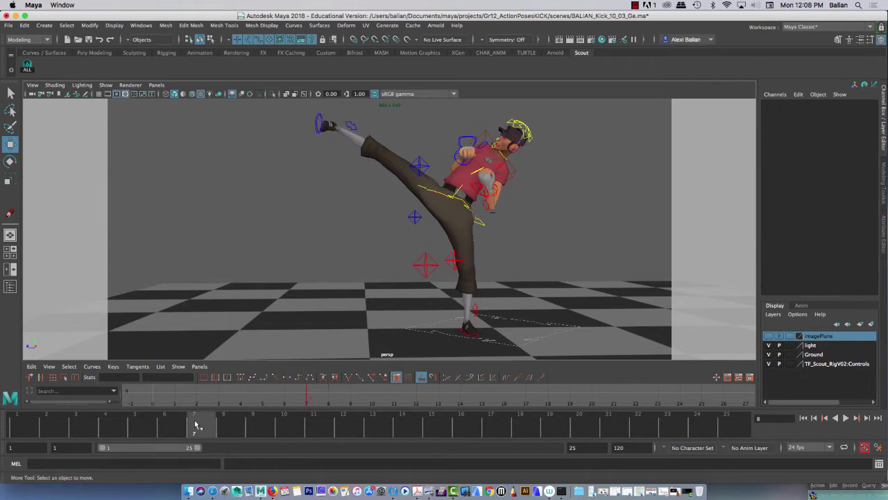
pyautogui.moveTo(252, 420)
pyautogui.mouseDown()
pyautogui.moveTo(151, 432)
pyautogui.moveTo(340, 434)
pyautogui.moveTo(257, 431)
pyautogui.moveTo(284, 432)
pyautogui.mouseUp()
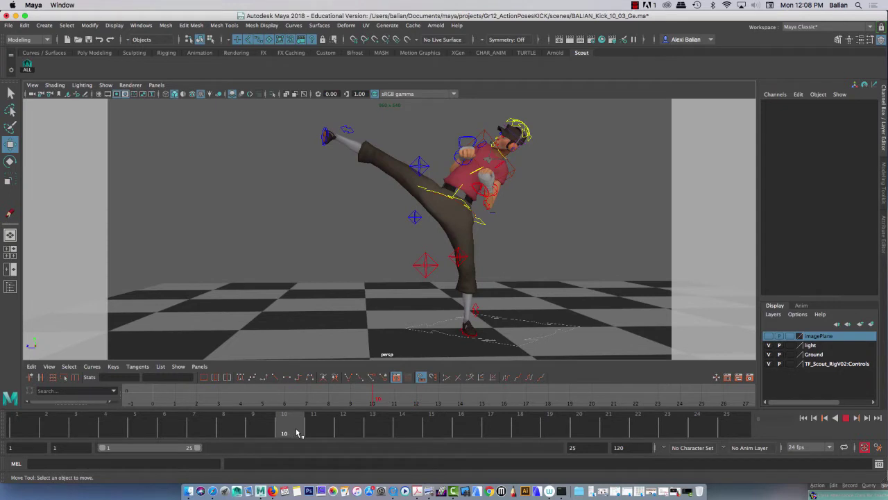
pyautogui.click(329, 133)
# - Switch the view to a Two Panes Stacked layout and adjust the pane split
pyautogui.moveTo(339, 362); pyautogui.dragTo(339, 281)
pyautogui.click(157, 85)
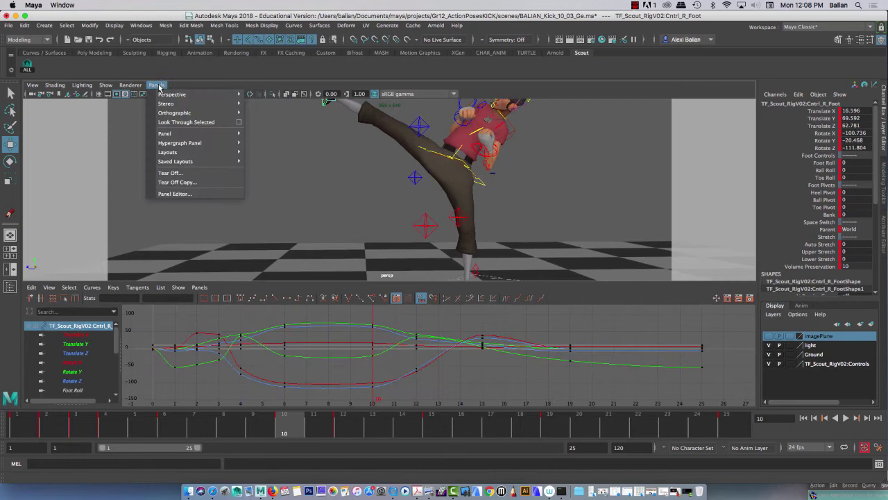
pyautogui.moveTo(229, 152)
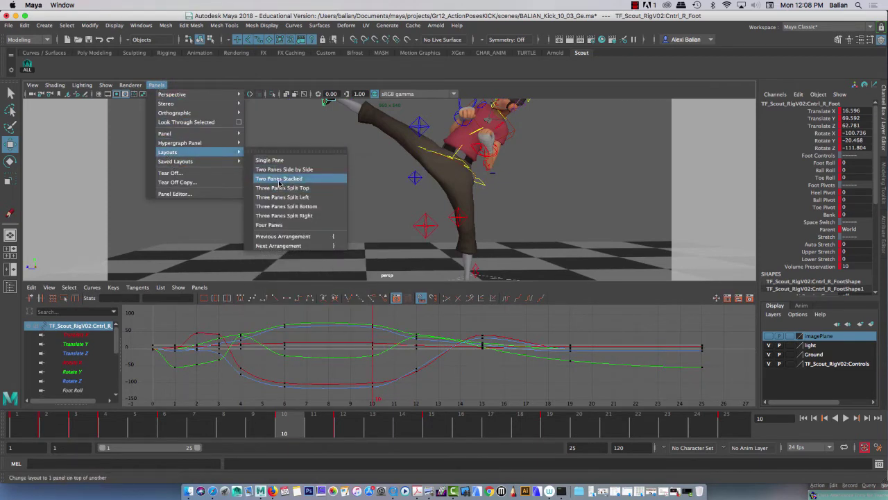
pyautogui.click(279, 179)
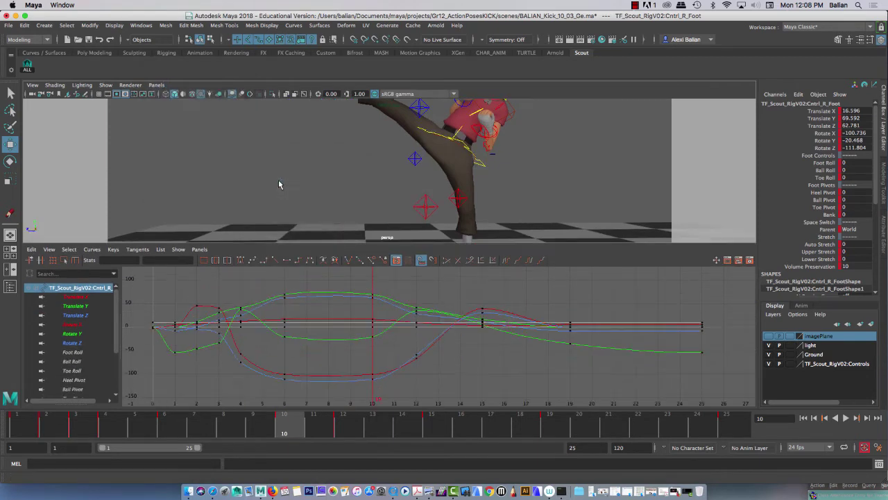
pyautogui.click(157, 84)
pyautogui.moveTo(170, 115)
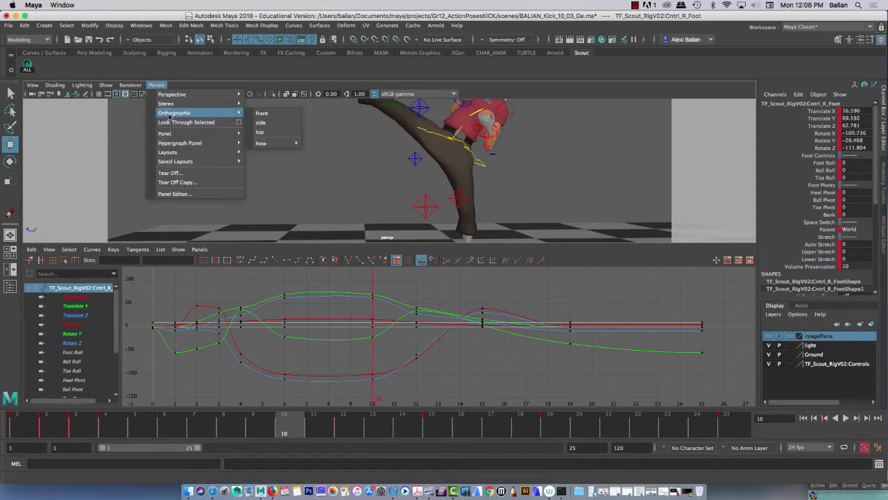
pyautogui.click(128, 112)
pyautogui.click(117, 94)
pyautogui.click(117, 95)
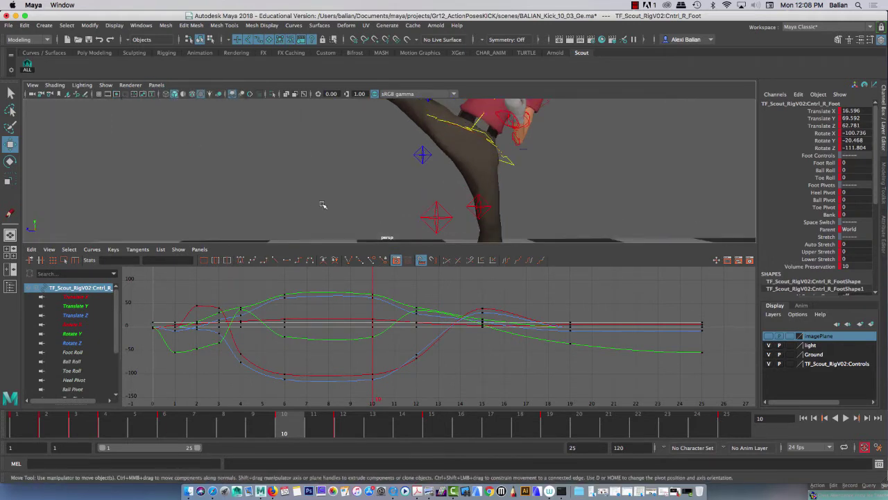
pyautogui.moveTo(344, 241); pyautogui.dragTo(344, 220)
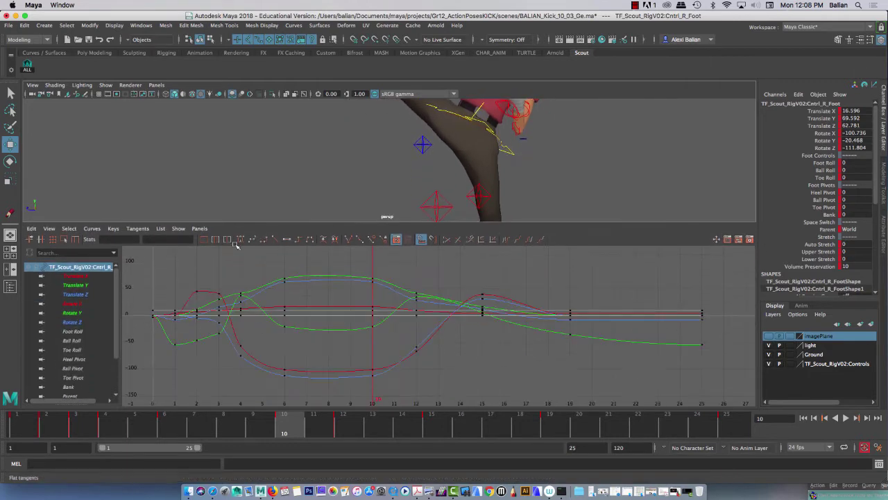
# - Show the Graph Editor in the lower pane and enlarge the viewport to fit the whole character
pyautogui.click(201, 231)
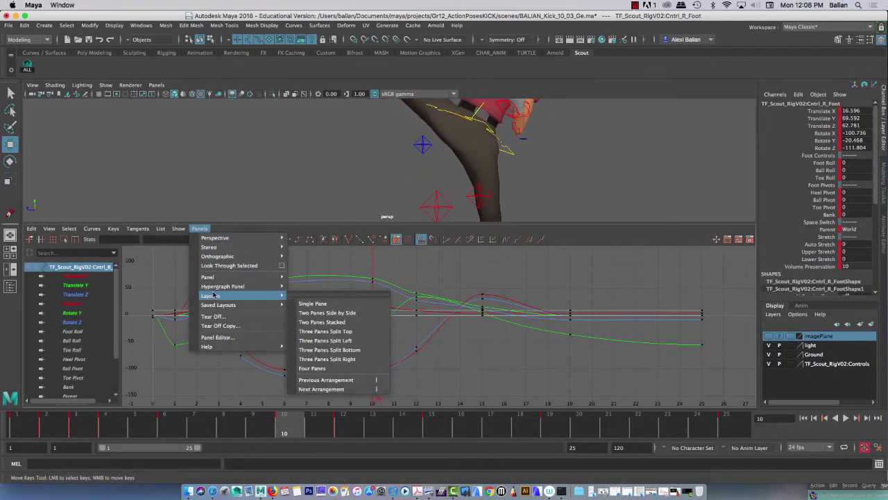
pyautogui.moveTo(213, 277)
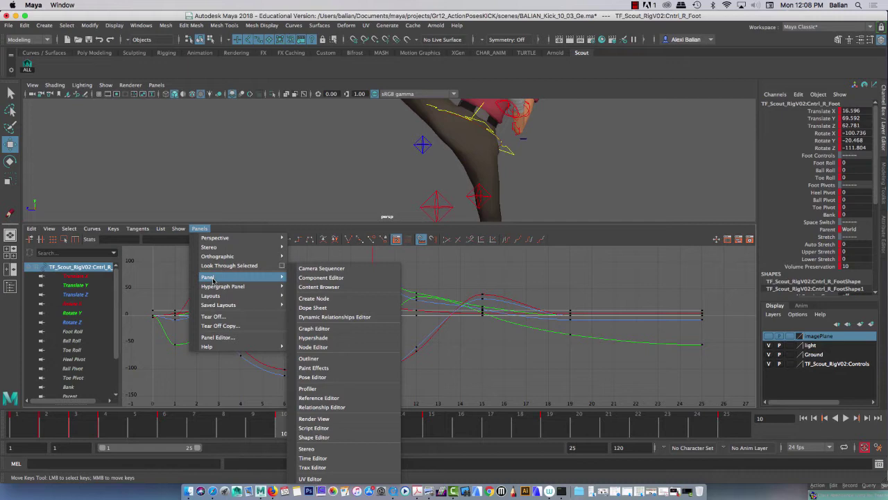
pyautogui.click(314, 328)
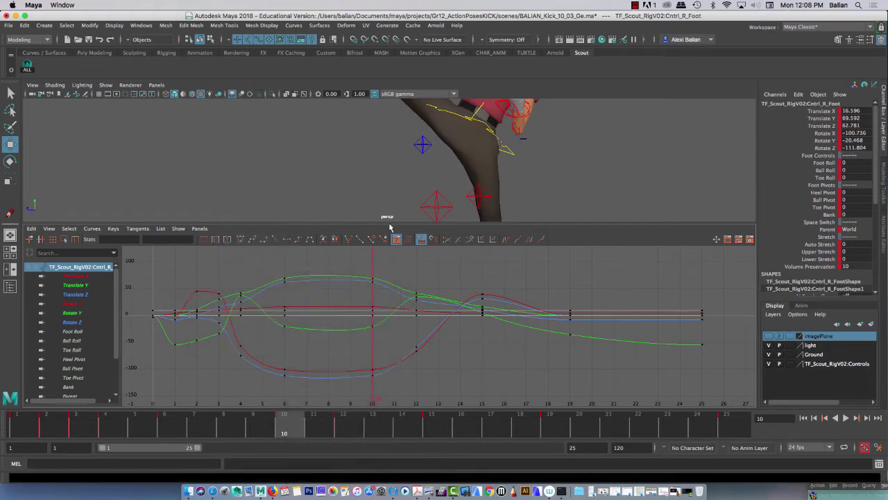
pyautogui.moveTo(382, 222); pyautogui.dragTo(381, 308)
pyautogui.scroll(-3, 377, 226)
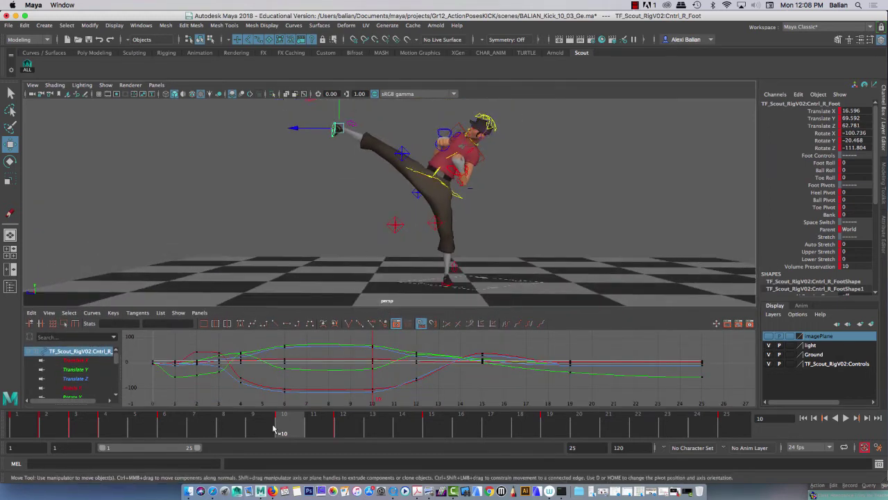
# - Scrub and step the kick back and forth between frames 2 and 10
pyautogui.click(164, 427)
pyautogui.moveTo(165, 426); pyautogui.dragTo(194, 444)
pyautogui.keyDown('alt'); pyautogui.moveTo(352, 243); pyautogui.dragTo(343, 224); pyautogui.keyUp('alt')
pyautogui.moveTo(202, 424); pyautogui.dragTo(156, 432)
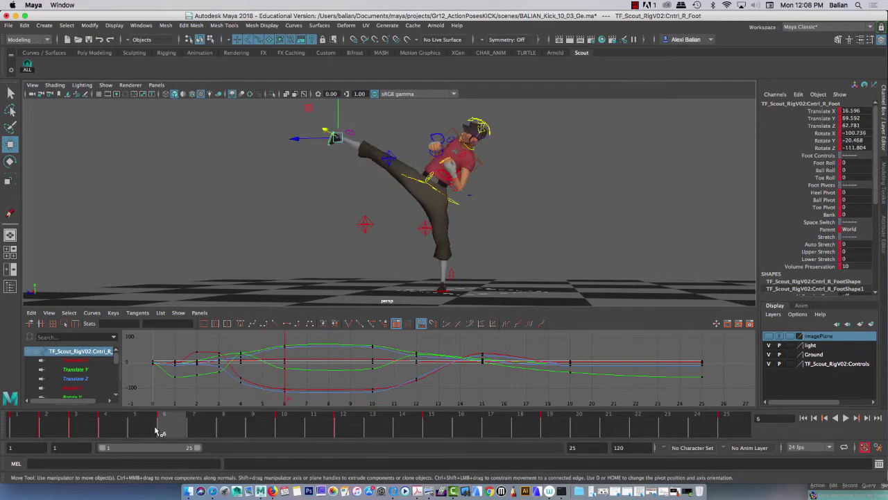
pyautogui.hotkey('alt', '.')
pyautogui.hotkey('alt', '.')
pyautogui.hotkey('alt', '.')
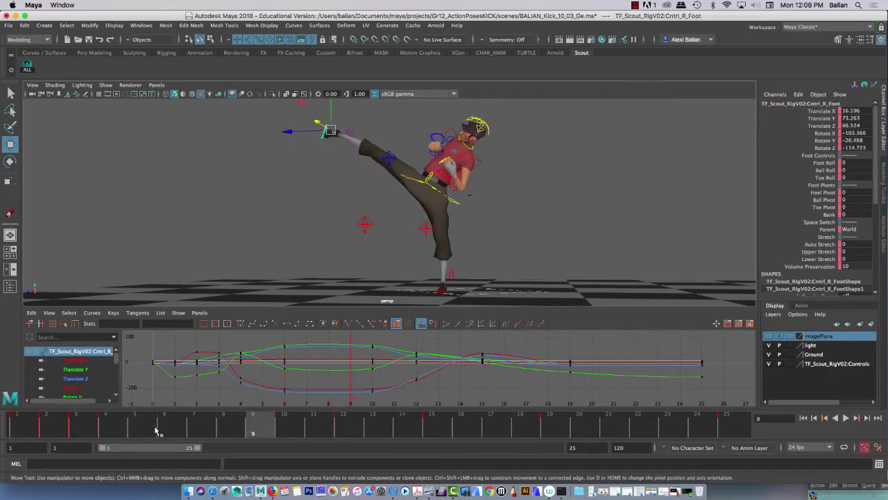
pyautogui.hotkey('alt', '.')
pyautogui.hotkey('alt', ',')
pyautogui.hotkey('alt', ',')
pyautogui.hotkey('alt', ',')
pyautogui.hotkey('alt', ',')
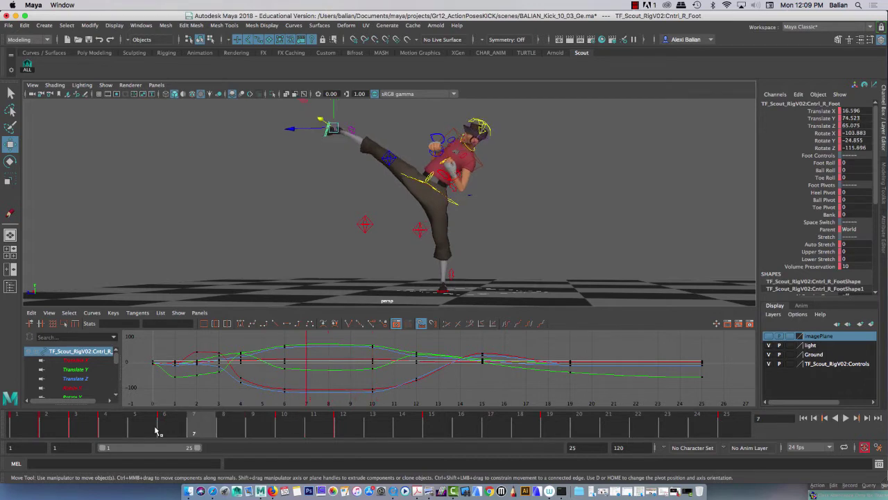
pyautogui.hotkey('alt', '.')
pyautogui.hotkey('alt', '.')
pyautogui.hotkey('alt', '.')
pyautogui.hotkey('alt', '.')
pyautogui.hotkey('alt', ',')
pyautogui.hotkey('alt', ',')
pyautogui.hotkey('alt', ',')
pyautogui.hotkey('alt', ',')
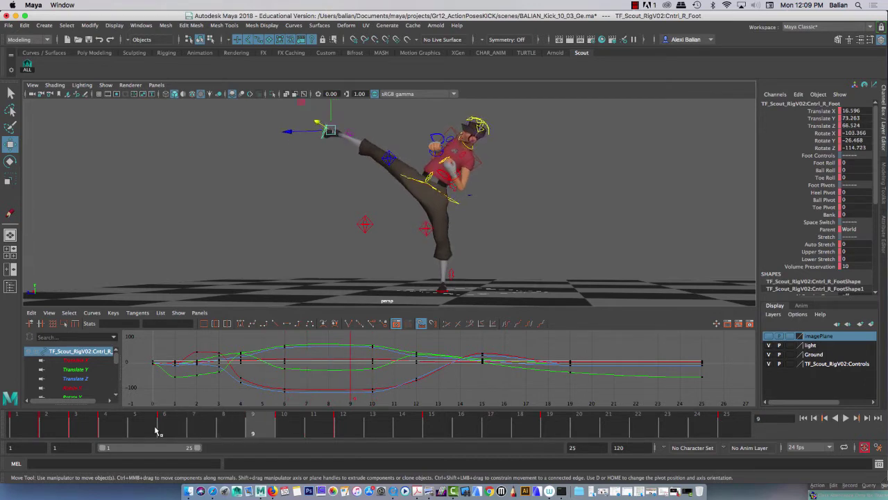
pyautogui.hotkey('alt', '.')
pyautogui.hotkey('alt', '.')
pyautogui.hotkey('alt', ',')
pyautogui.hotkey('alt', ',')
pyautogui.hotkey('alt', ',')
pyautogui.hotkey('alt', ',')
pyautogui.hotkey('alt', ',')
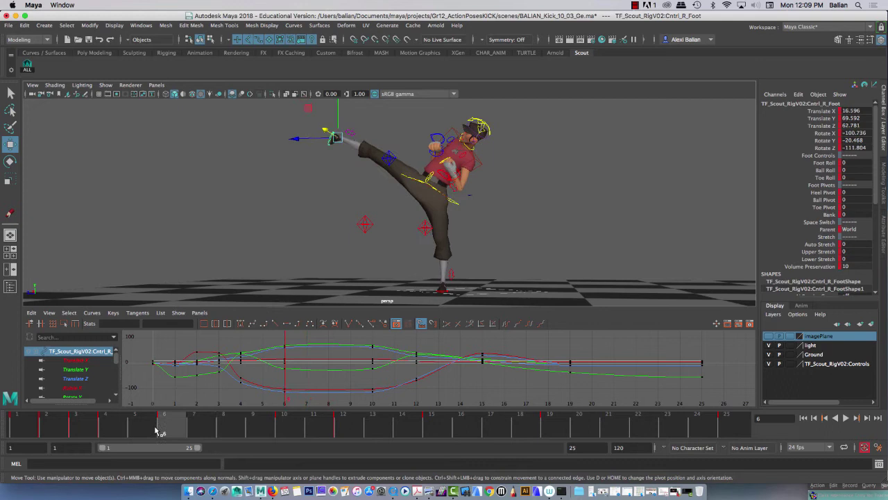
pyautogui.hotkey('alt', ',')
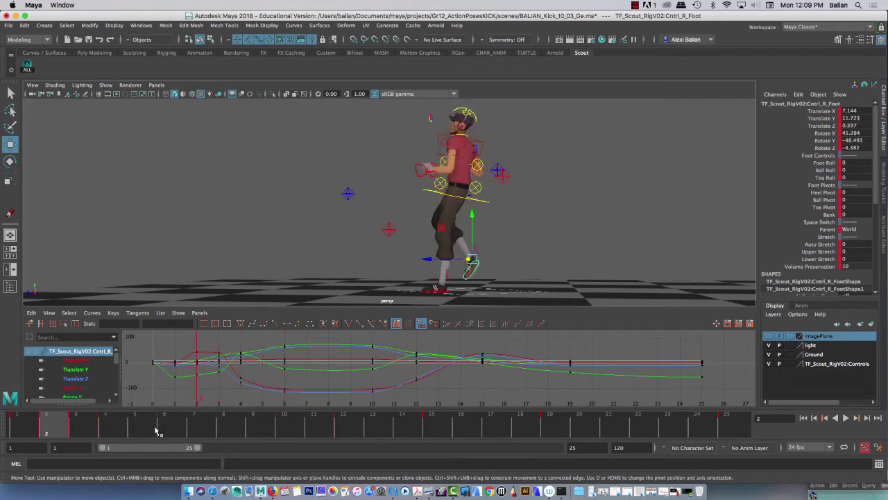
pyautogui.hotkey('alt', '.')
pyautogui.hotkey('alt', '.')
pyautogui.hotkey('alt', '.')
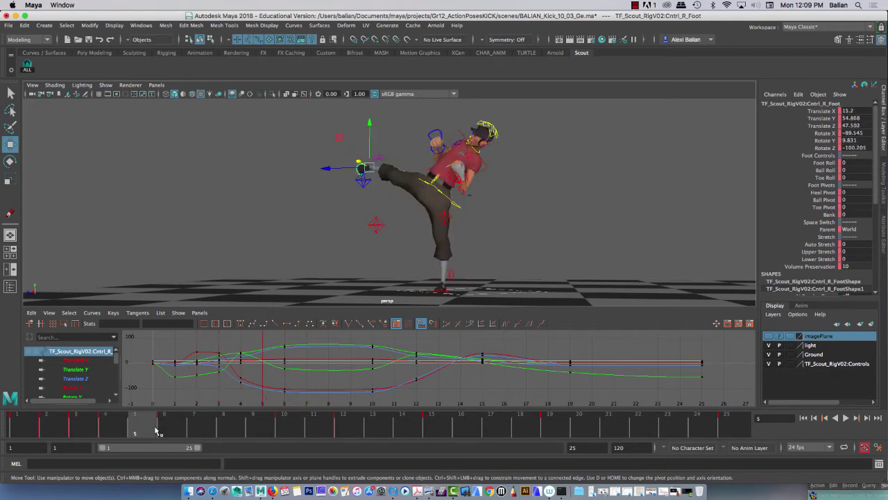
pyautogui.hotkey('alt', '.')
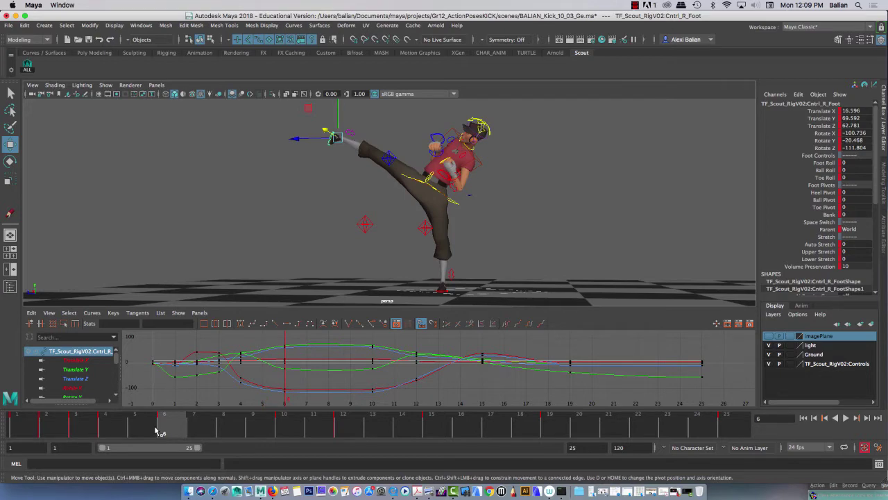
# - Orbit the camera and step through the kick's peak frames, ending on frame 9 at full extension
pyautogui.keyDown('alt'); pyautogui.moveTo(193, 219); pyautogui.dragTo(262, 220); pyautogui.keyUp('alt')
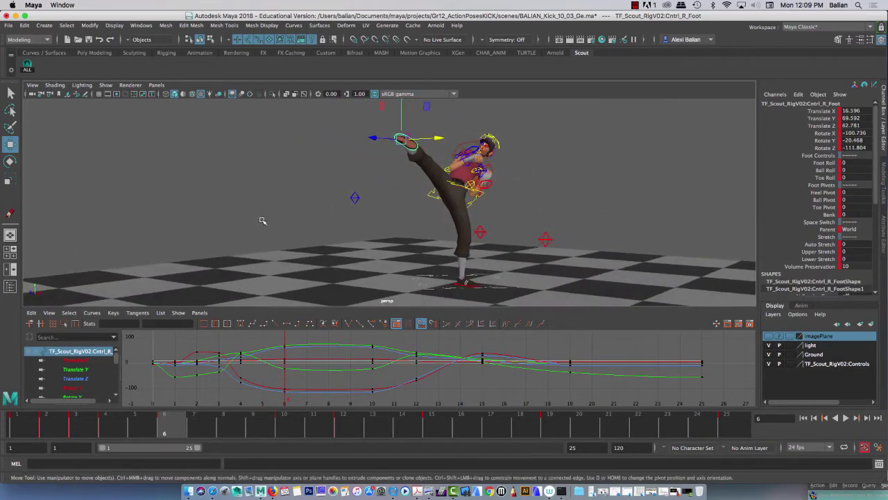
pyautogui.hotkey('alt', ',')
pyautogui.hotkey('alt', ',')
pyautogui.hotkey('alt', ',')
pyautogui.hotkey('alt', ',')
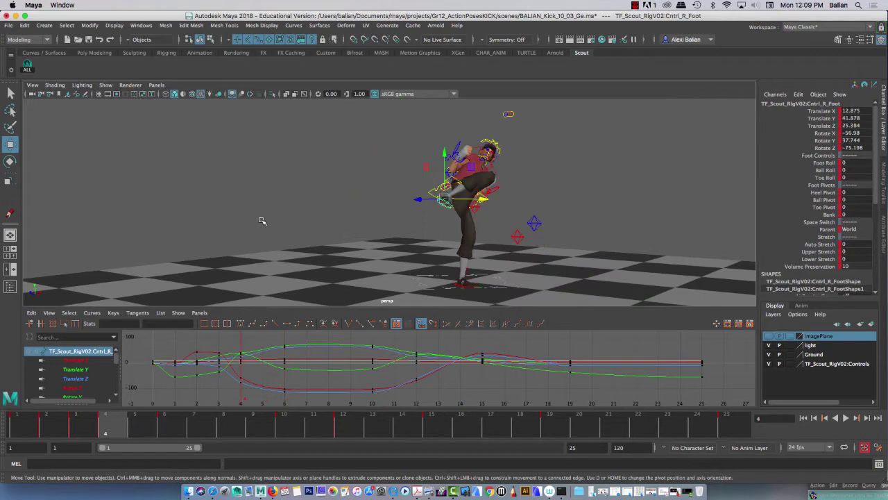
pyautogui.hotkey('alt', '.')
pyautogui.hotkey('alt', '.')
pyautogui.hotkey('alt', '.')
pyautogui.hotkey('alt', '.')
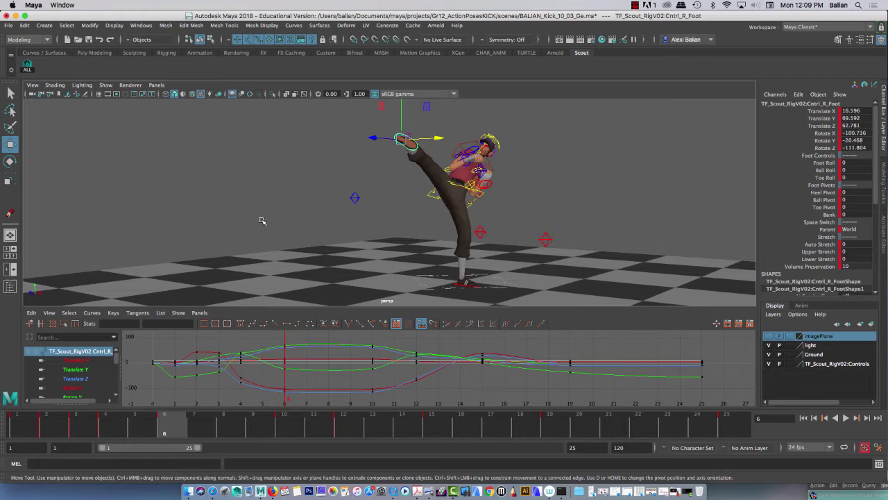
pyautogui.hotkey('alt', '.')
pyautogui.hotkey('alt', '.')
pyautogui.hotkey('alt', '.')
pyautogui.hotkey('alt', '.')
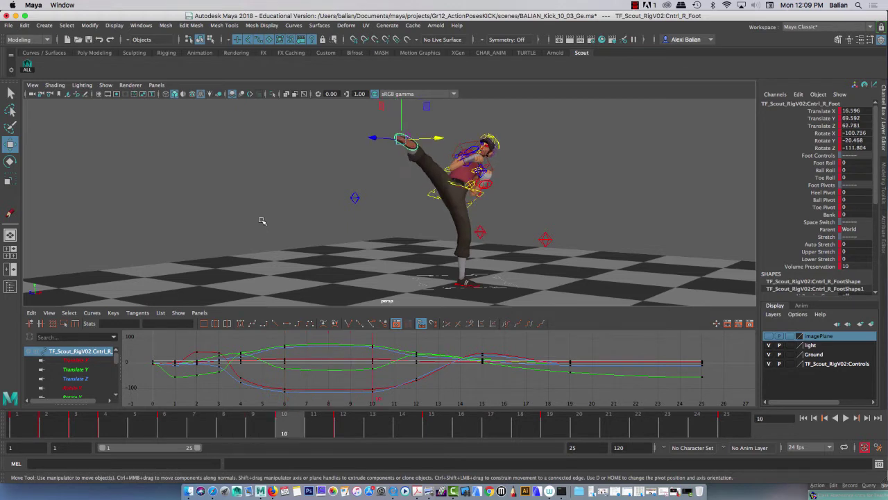
pyautogui.hotkey('alt', ',')
pyautogui.hotkey('alt', ',')
pyautogui.hotkey('alt', ',')
pyautogui.hotkey('alt', ',')
pyautogui.hotkey('alt', ',')
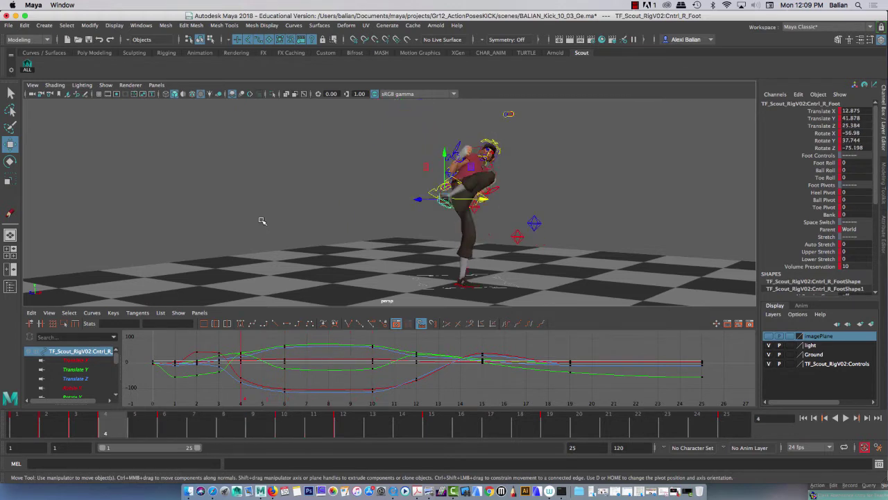
pyautogui.hotkey('alt', '.')
pyautogui.hotkey('alt', '.')
pyautogui.hotkey('alt', '.')
pyautogui.hotkey('alt', '.')
pyautogui.hotkey('alt', '.')
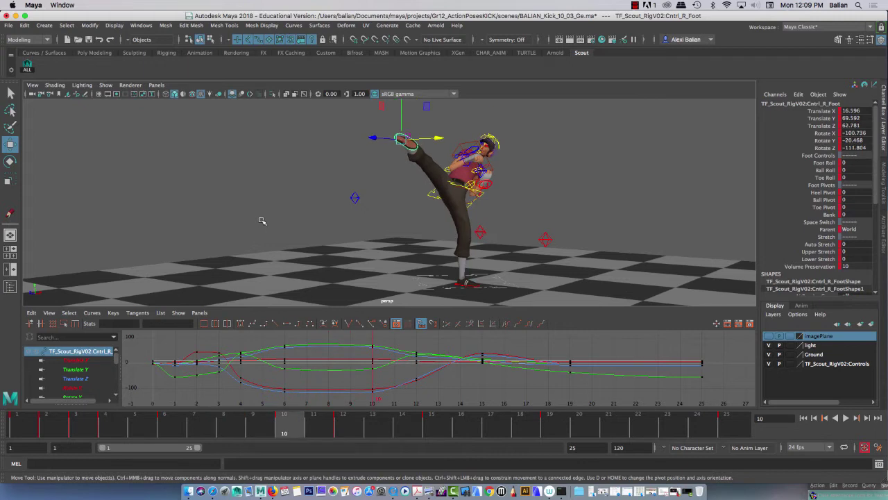
pyautogui.hotkey('alt', ',')
pyautogui.hotkey('alt', ',')
pyautogui.hotkey('alt', ',')
pyautogui.hotkey('alt', ',')
pyautogui.hotkey('alt', ',')
pyautogui.hotkey('alt', '.')
pyautogui.hotkey('alt', '.')
pyautogui.hotkey('alt', '.')
pyautogui.hotkey('alt', '.')
pyautogui.hotkey('alt', '.')
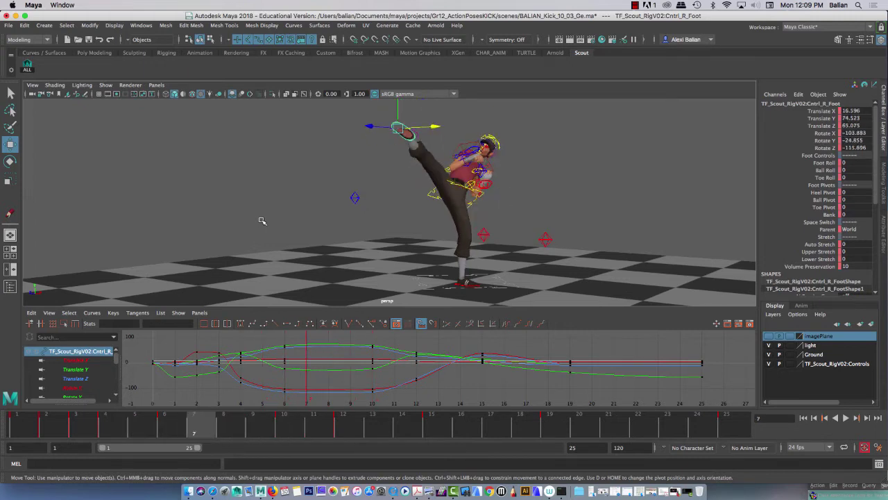
pyautogui.hotkey('alt', ',')
pyautogui.hotkey('alt', ',')
pyautogui.hotkey('alt', ',')
pyautogui.hotkey('alt', ',')
pyautogui.hotkey('alt', ',')
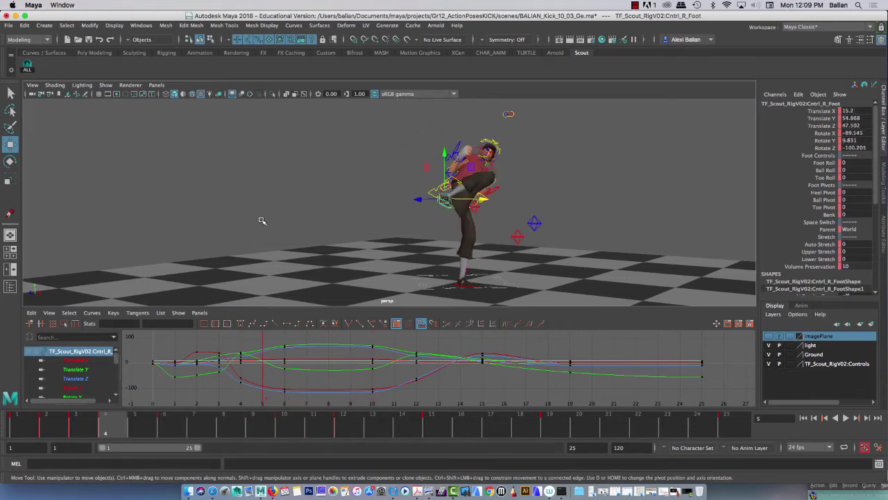
pyautogui.hotkey('alt', '.')
pyautogui.hotkey('alt', '.')
pyautogui.hotkey('alt', '.')
pyautogui.hotkey('alt', '.')
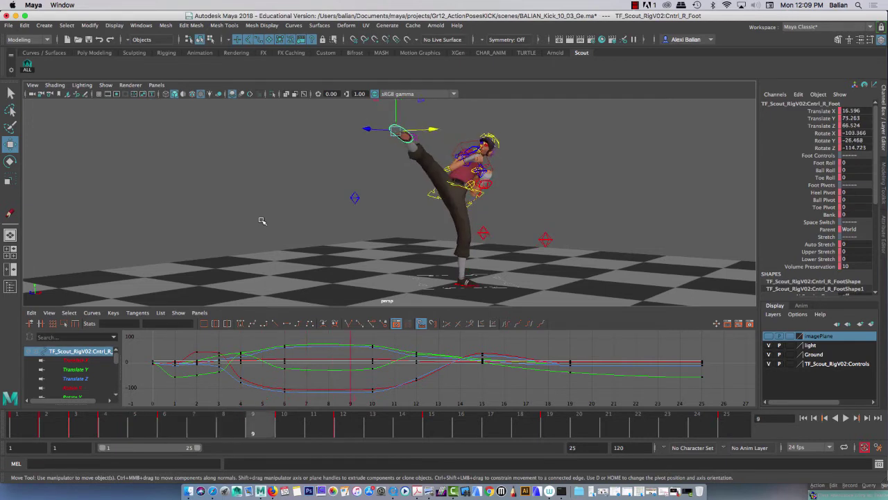
pyautogui.hotkey('alt', '.')
pyautogui.hotkey('alt', ',')
pyautogui.hotkey('alt', ',')
pyautogui.hotkey('alt', ',')
pyautogui.hotkey('alt', ',')
pyautogui.hotkey('alt', ',')
pyautogui.hotkey('alt', '.')
pyautogui.hotkey('alt', '.')
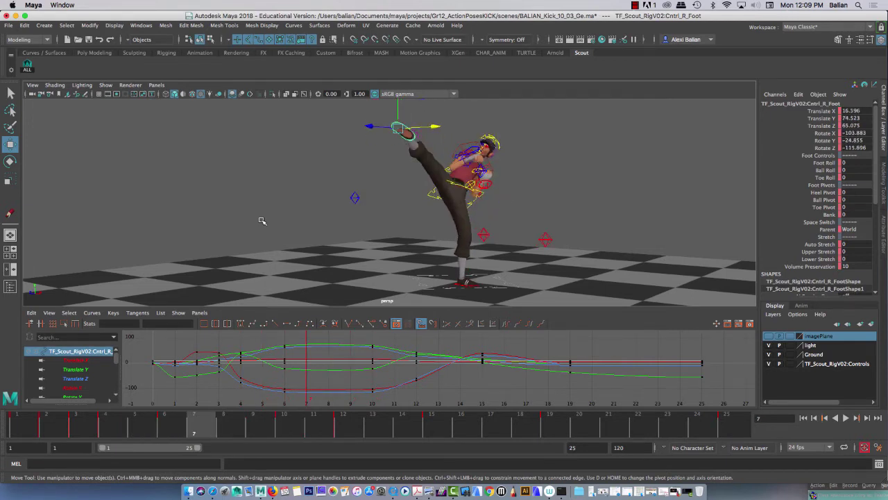
pyautogui.hotkey('alt', ',')
pyautogui.hotkey('alt', ',')
pyautogui.hotkey('alt', ',')
pyautogui.hotkey('alt', ',')
pyautogui.hotkey('alt', ',')
pyautogui.hotkey('alt', '.')
pyautogui.hotkey('alt', '.')
pyautogui.hotkey('alt', '.')
pyautogui.hotkey('alt', '.')
pyautogui.hotkey('alt', '.')
pyautogui.hotkey('alt', '.')
pyautogui.hotkey('alt', '.')
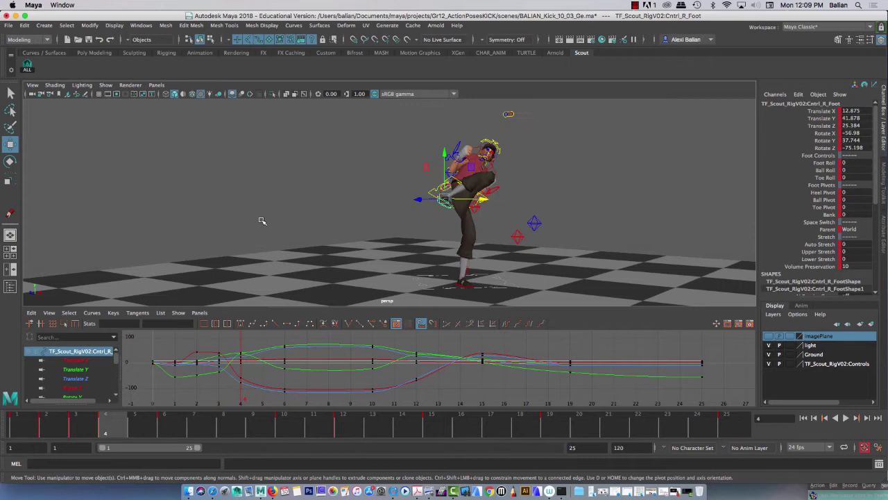
pyautogui.hotkey('alt', '.')
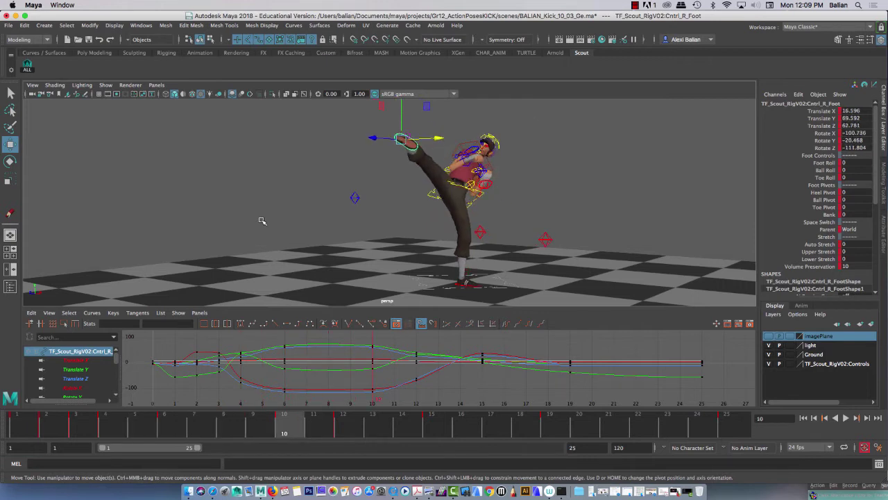
pyautogui.hotkey('alt', ',')
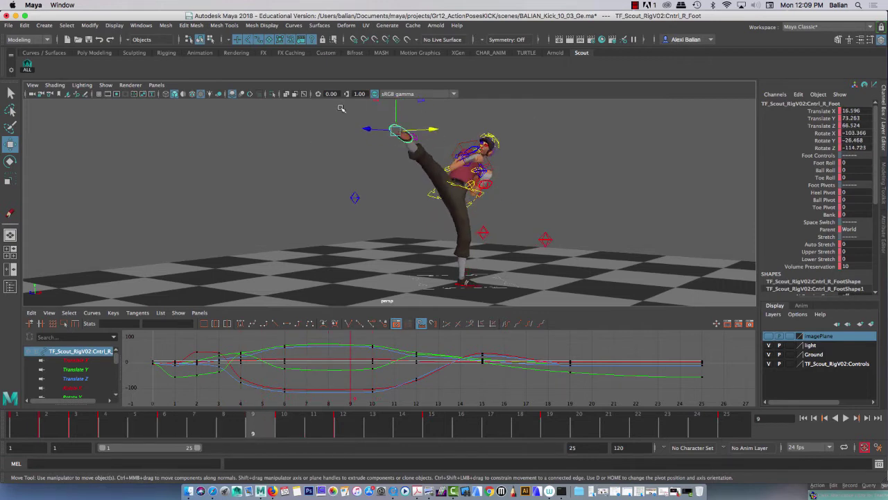
# - Tumble the view, enlarge the viewport, play the kick once, then go to the chambered pose at frame 4
pyautogui.keyDown('alt'); pyautogui.moveTo(387, 169); pyautogui.dragTo(336, 188); pyautogui.keyUp('alt')
pyautogui.moveTo(352, 306); pyautogui.dragTo(352, 320)
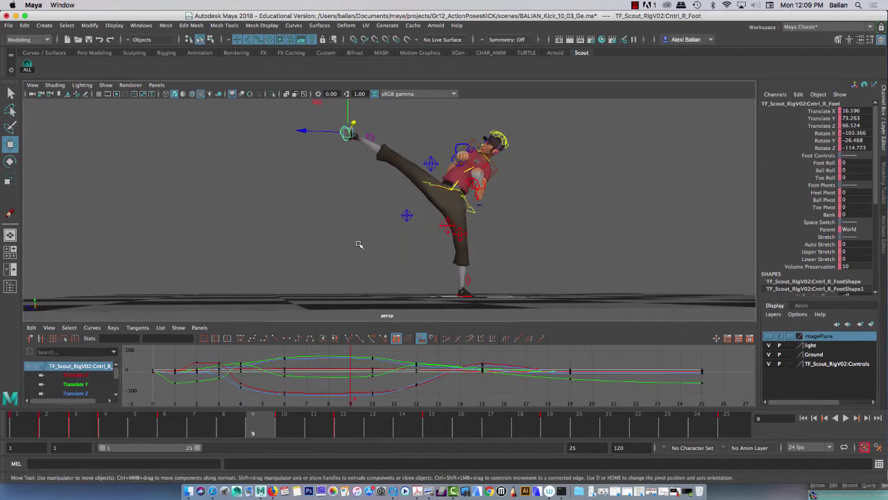
pyautogui.keyDown('alt'); pyautogui.moveTo(357, 245); pyautogui.dragTo(283, 315); pyautogui.keyUp('alt')
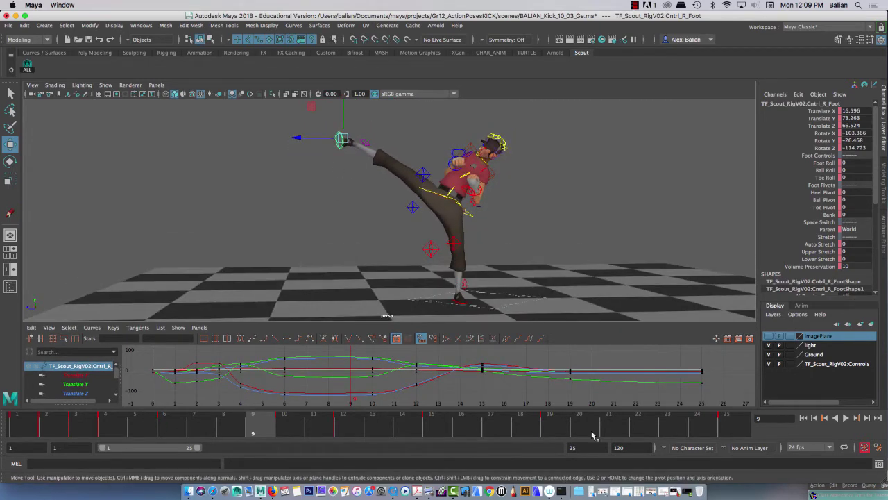
pyautogui.click(846, 418)
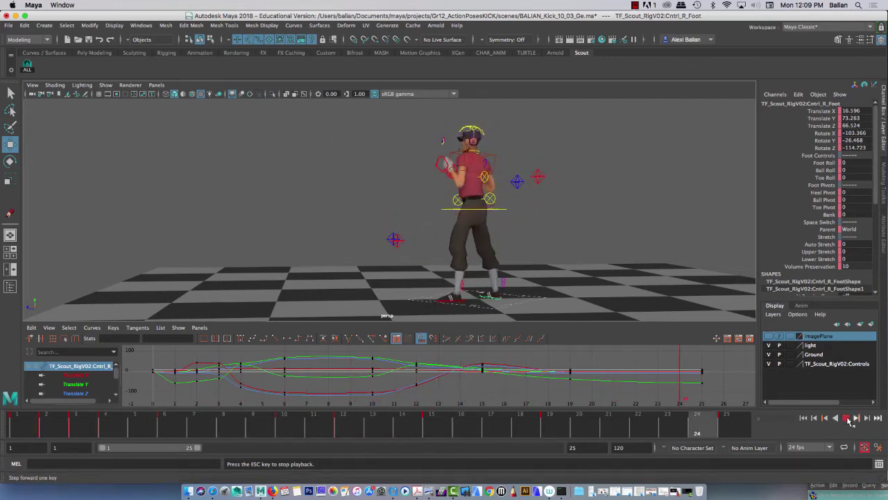
pyautogui.click(846, 418)
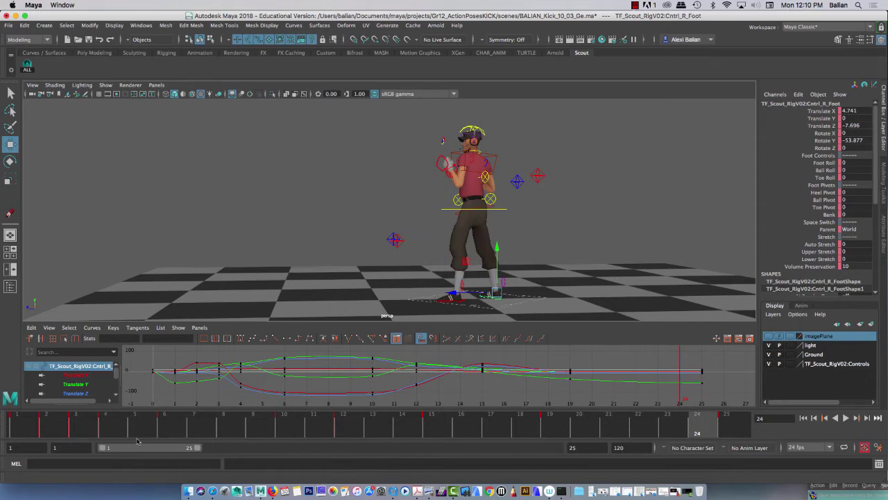
pyautogui.click(112, 427)
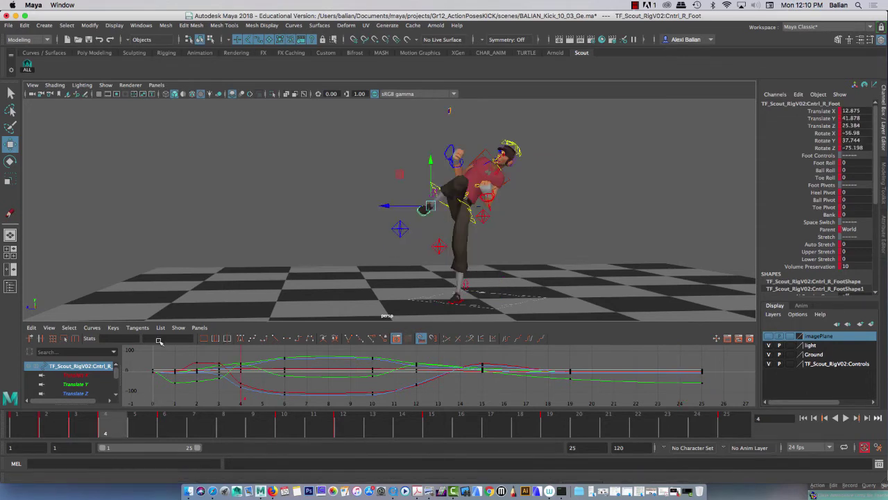
# - Isolate the right foot's Translate Z curve in the Graph Editor
pyautogui.moveTo(202, 323); pyautogui.dragTo(206, 255)
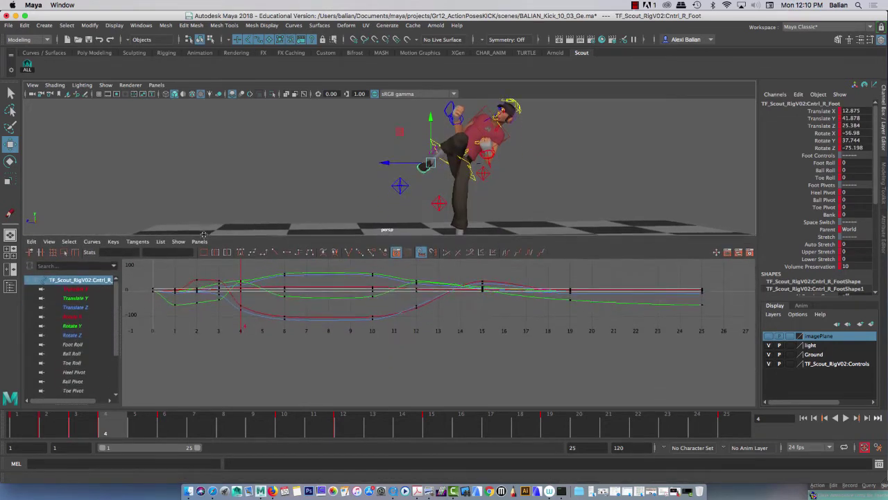
pyautogui.click(78, 288)
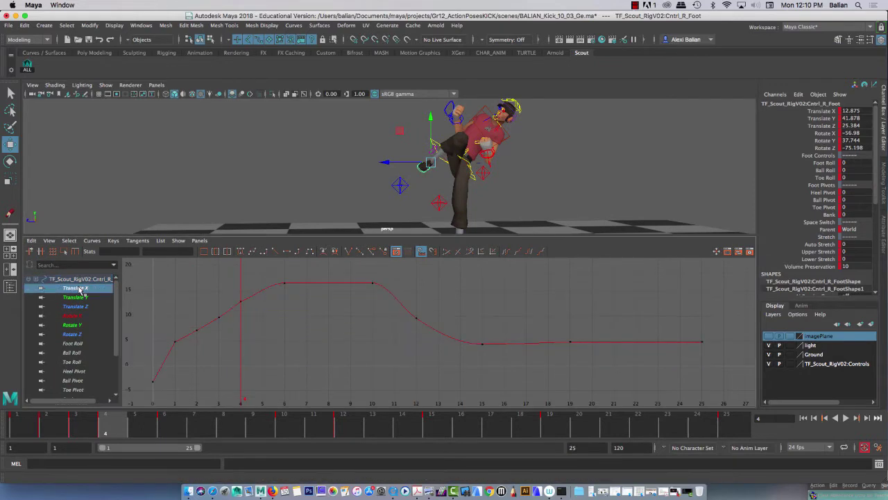
pyautogui.keyDown('alt'); pyautogui.moveTo(415, 207); pyautogui.dragTo(398, 190); pyautogui.keyUp('alt')
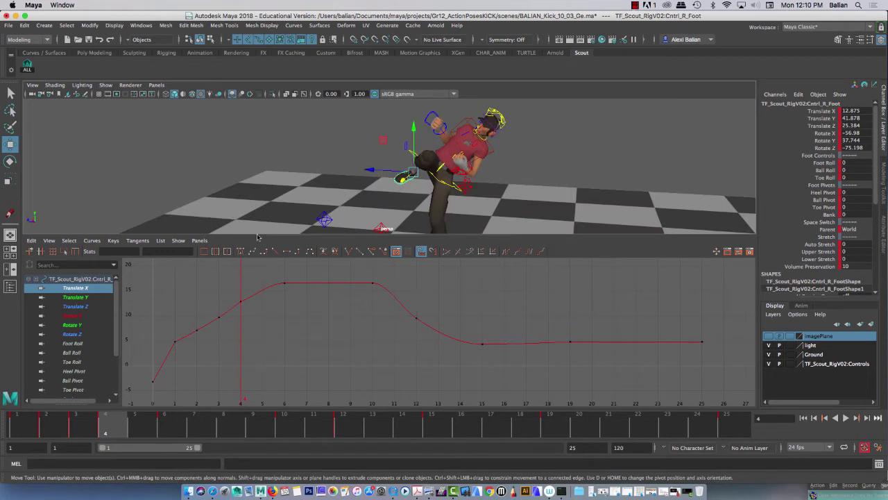
pyautogui.click(75, 306)
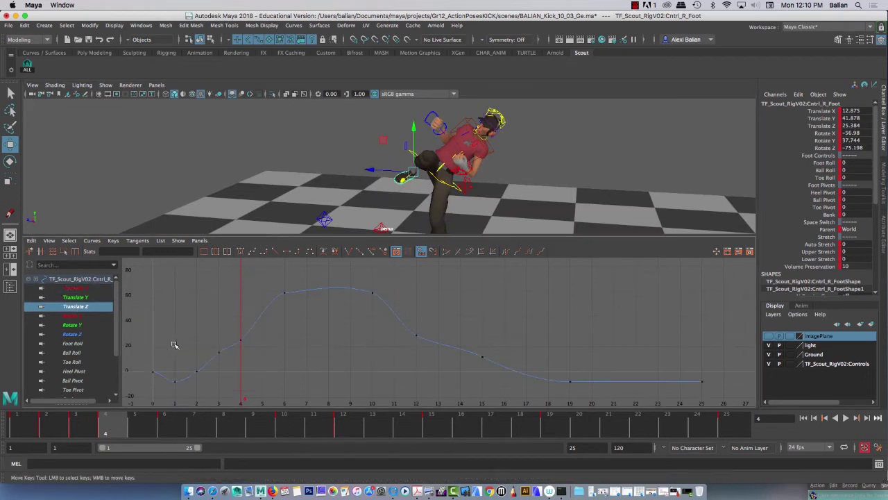
pyautogui.scroll(3, 230, 305)
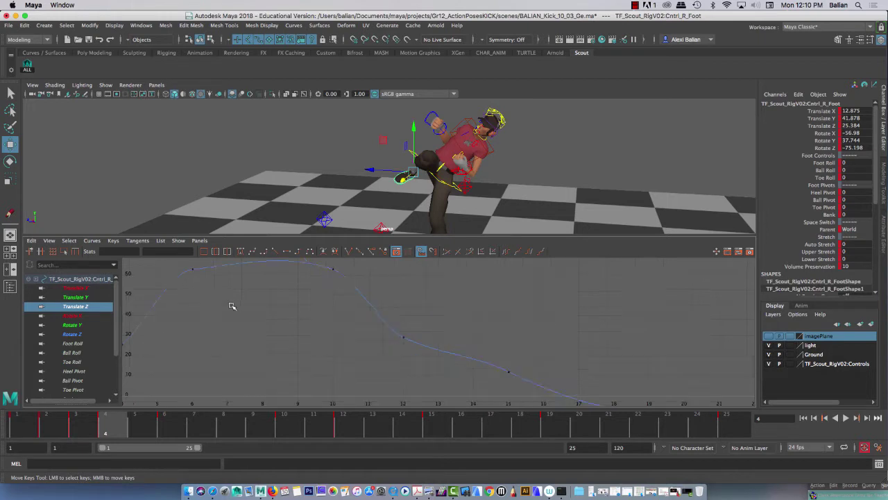
pyautogui.scroll(-3, 364, 327)
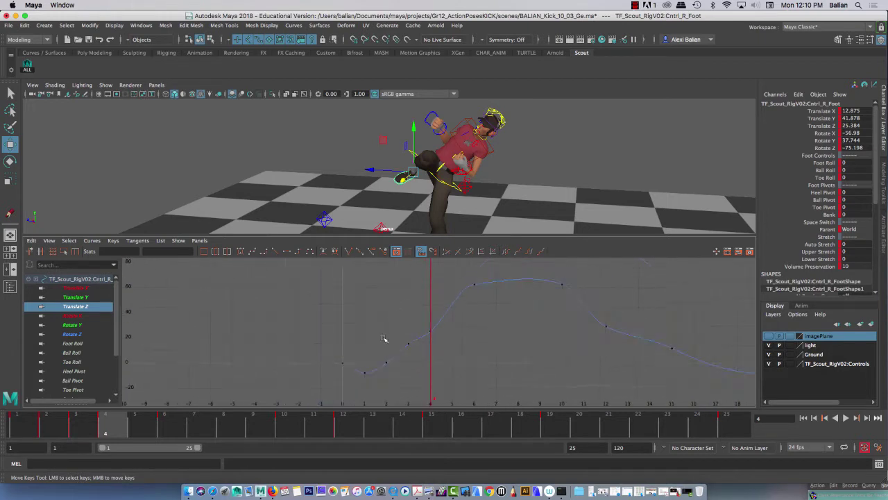
# - Scrub the kick from frame 1 to frame 6, resizing the viewport and Graph Editor panes
pyautogui.click(23, 429)
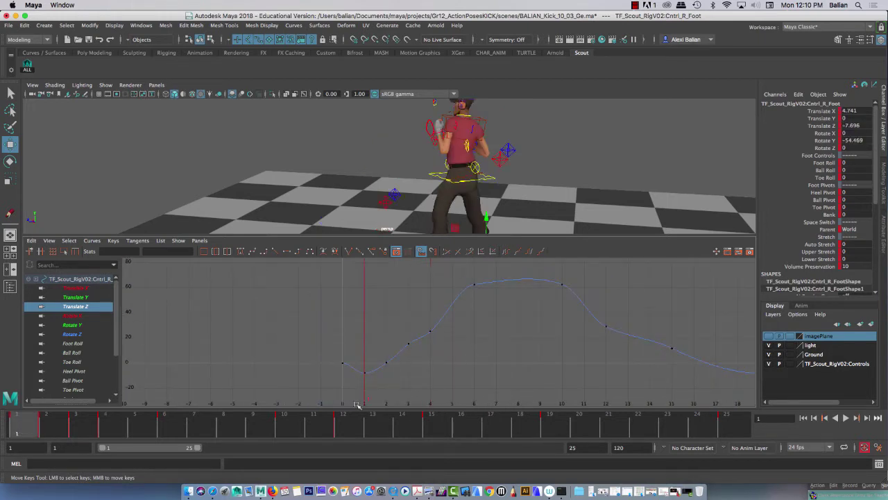
pyautogui.click(43, 428)
pyautogui.scroll(2, 372, 360)
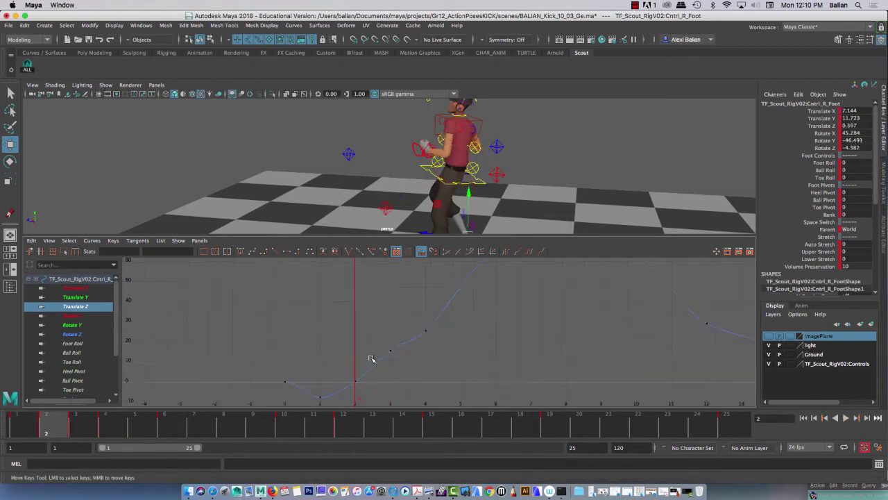
pyautogui.moveTo(59, 421)
pyautogui.mouseDown()
pyautogui.moveTo(165, 427)
pyautogui.moveTo(115, 428)
pyautogui.moveTo(164, 427)
pyautogui.moveTo(125, 421)
pyautogui.mouseUp()
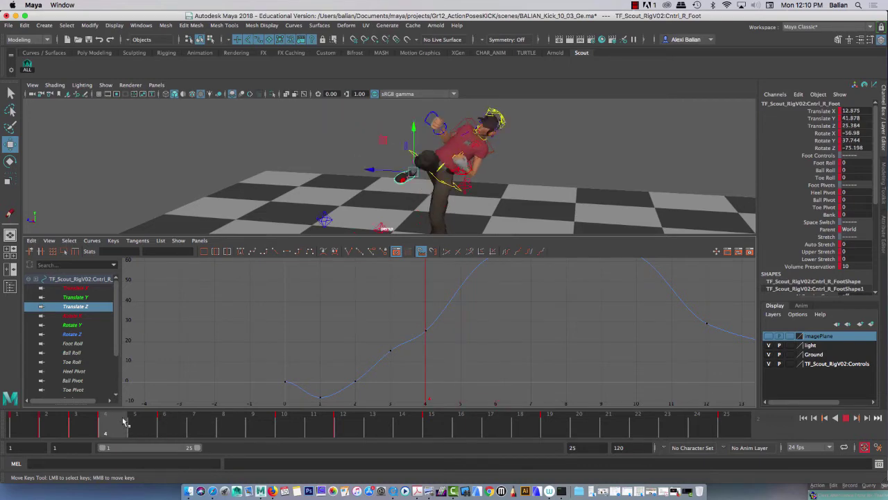
pyautogui.moveTo(372, 191)
pyautogui.keyDown('alt'); pyautogui.mouseDown()
pyautogui.moveTo(319, 172)
pyautogui.moveTo(416, 121)
pyautogui.moveTo(381, 179)
pyautogui.mouseUp(); pyautogui.keyUp('alt')
pyautogui.moveTo(374, 236); pyautogui.dragTo(374, 260)
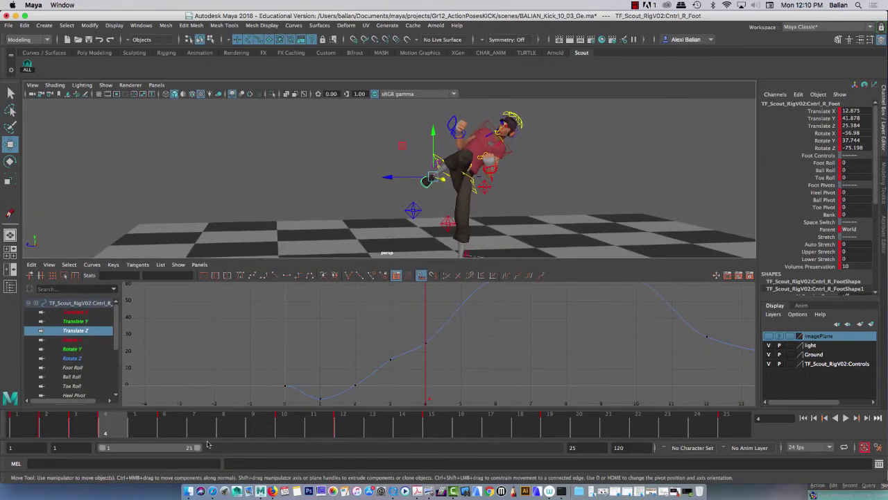
pyautogui.moveTo(121, 425); pyautogui.dragTo(226, 428)
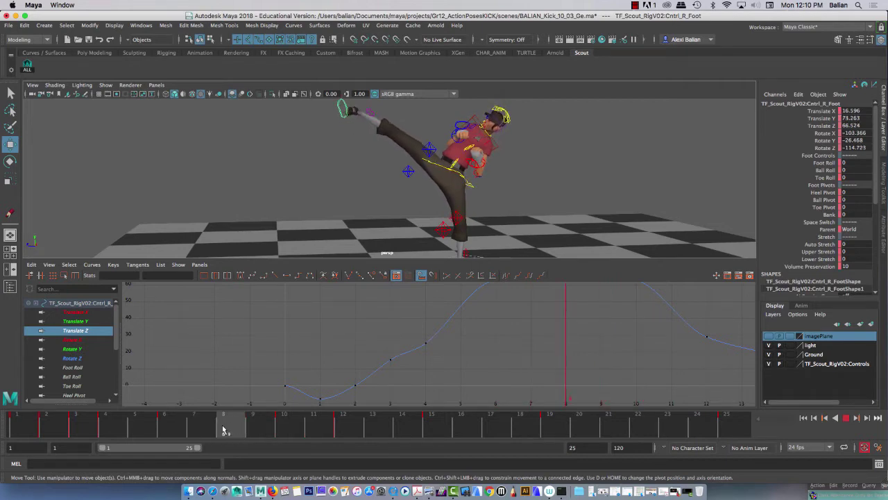
pyautogui.moveTo(374, 258); pyautogui.dragTo(365, 211)
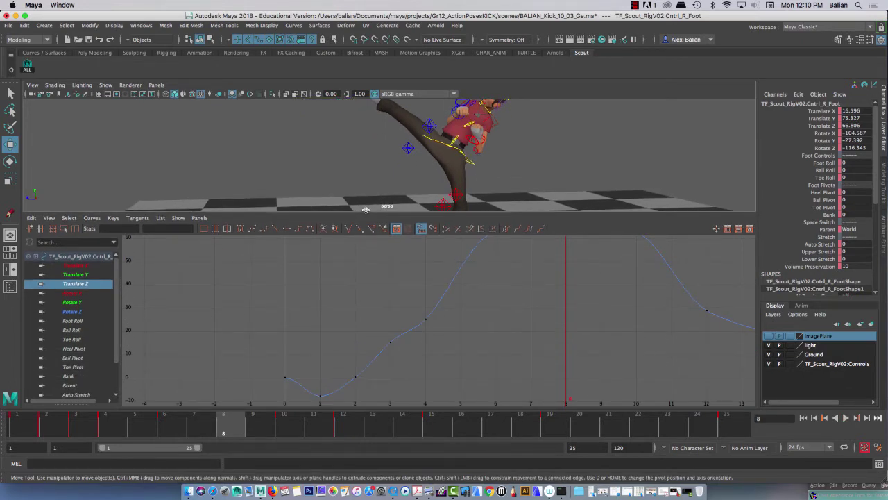
# - Fit the Translate Z curve, select its keys near frames 2–4, set Linear tangents, and check the pose
pyautogui.press('f')
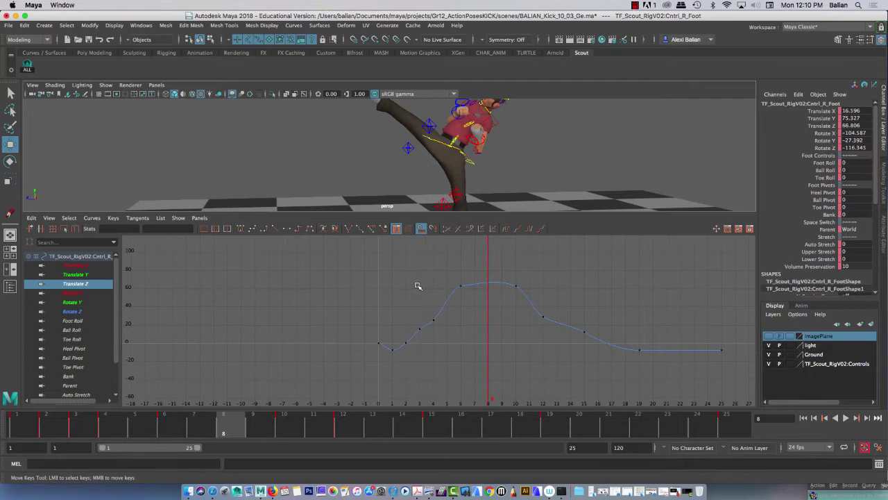
pyautogui.keyDown('alt'); pyautogui.moveTo(412, 279); pyautogui.dragTo(313, 271, button='middle'); pyautogui.keyUp('alt')
pyautogui.scroll(4, 316, 274)
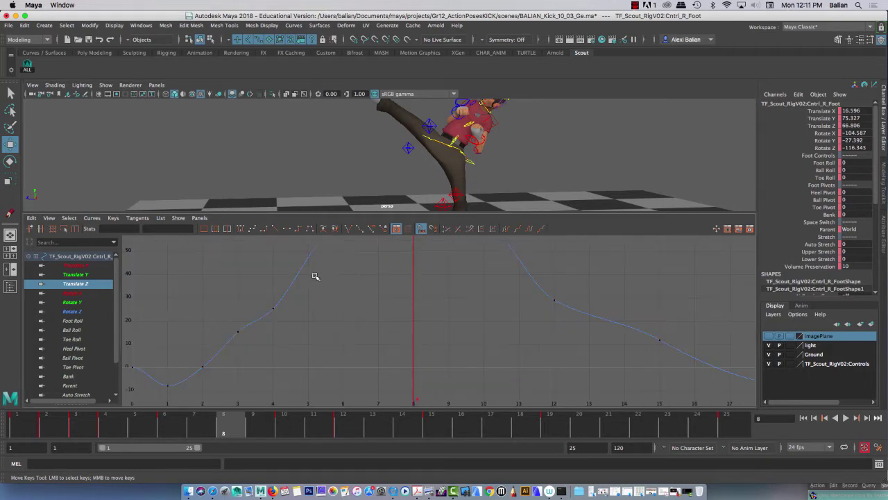
pyautogui.scroll(-4, 351, 313)
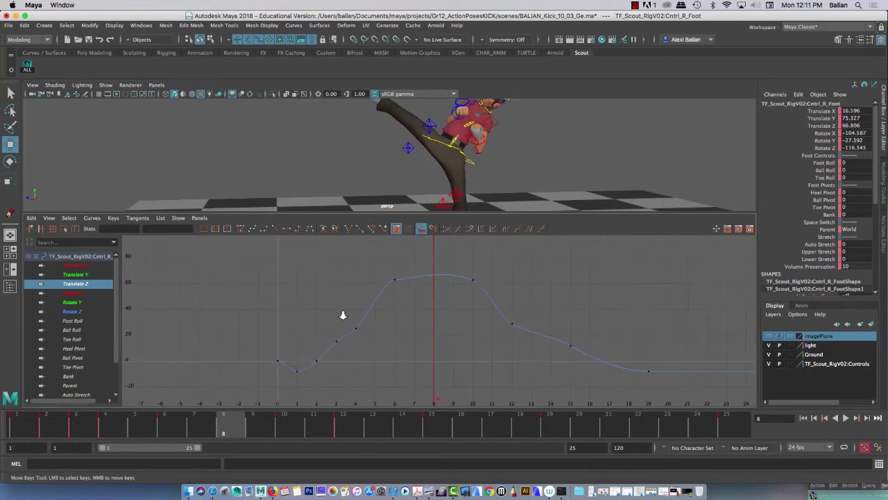
pyautogui.scroll(4, 337, 296)
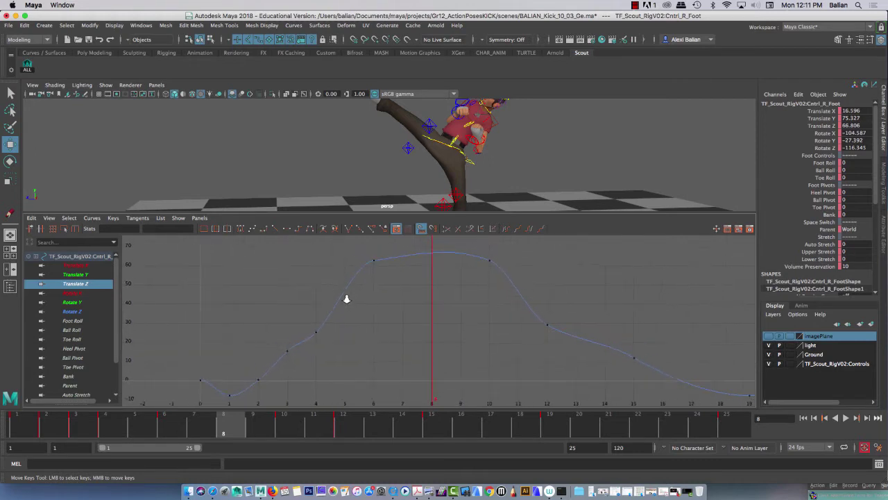
pyautogui.click(80, 428)
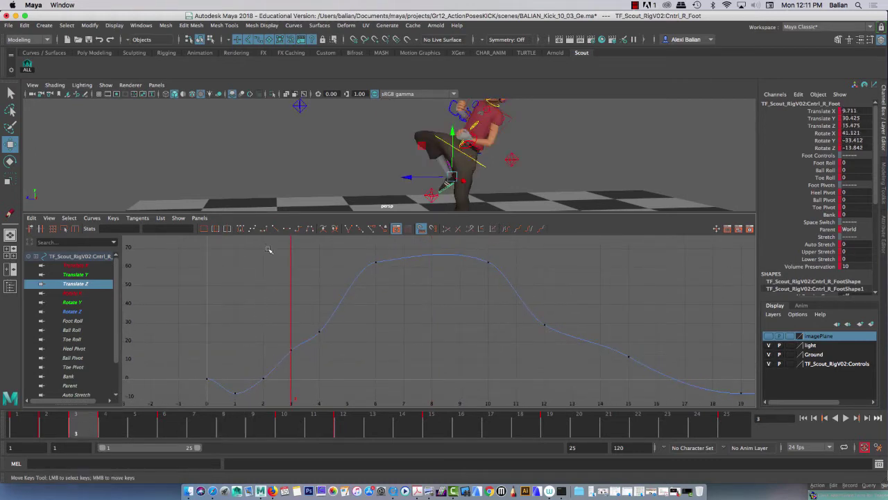
pyautogui.moveTo(269, 250); pyautogui.dragTo(428, 360)
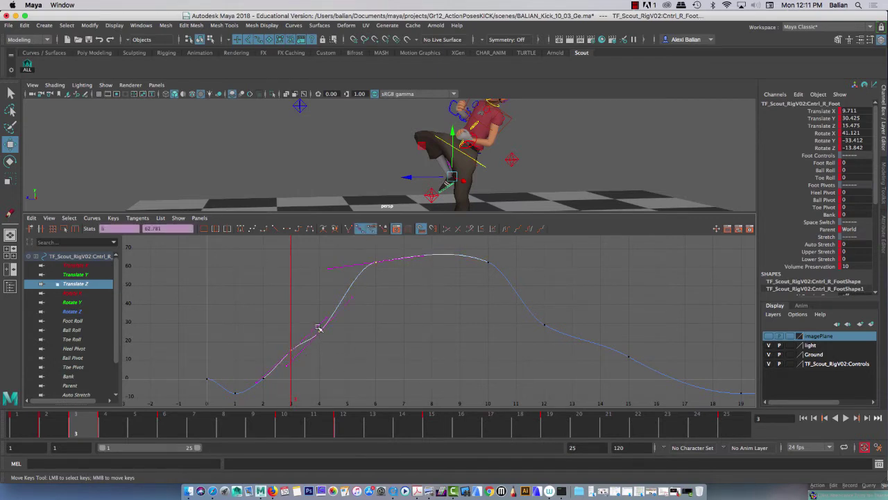
pyautogui.click(280, 335)
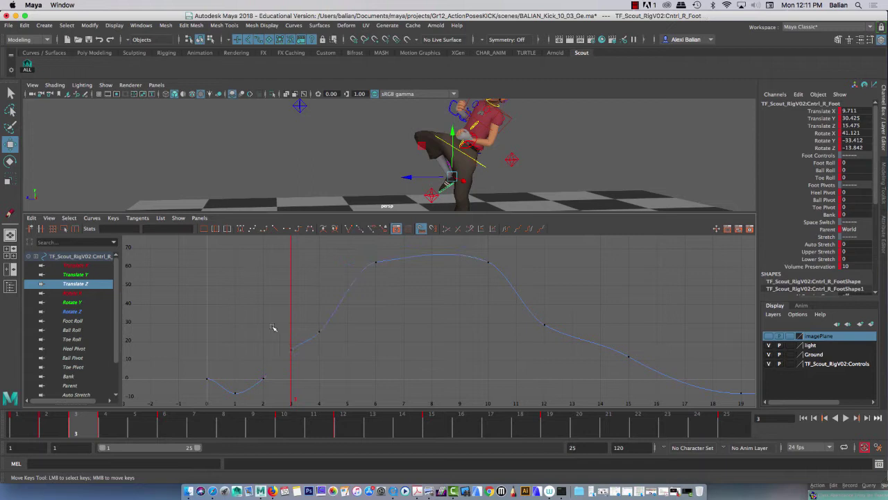
pyautogui.moveTo(273, 328); pyautogui.dragTo(346, 365)
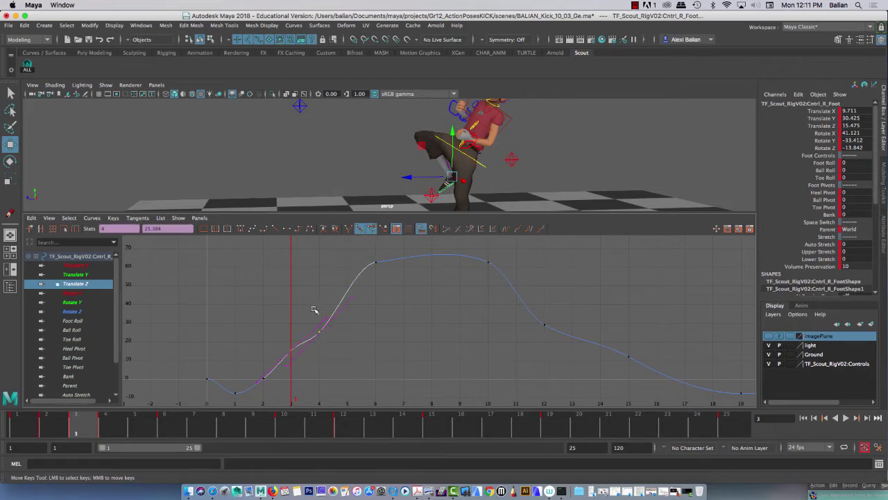
pyautogui.click(275, 230)
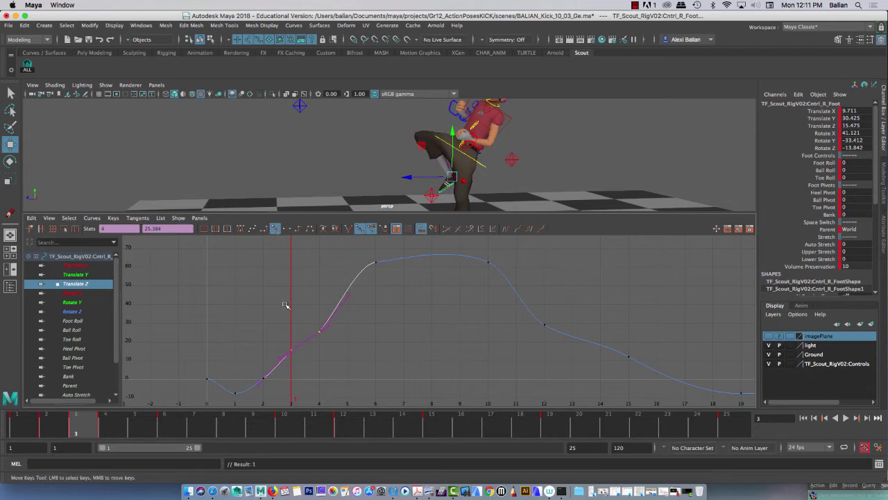
pyautogui.moveTo(78, 420)
pyautogui.mouseDown()
pyautogui.moveTo(58, 422)
pyautogui.moveTo(113, 421)
pyautogui.mouseUp()
# - Rework the frame 6 key: nudge it later, change its tangent type, and raise its out-tangent
pyautogui.click(141, 431)
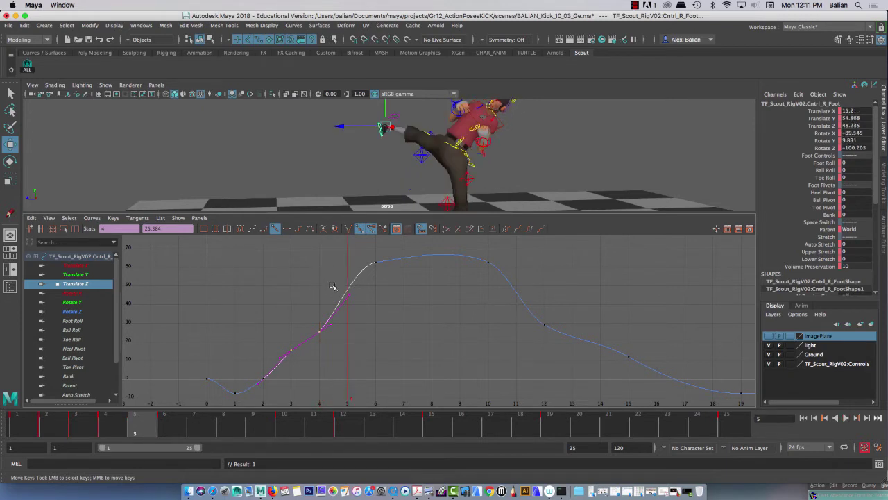
pyautogui.moveTo(340, 259); pyautogui.dragTo(387, 276)
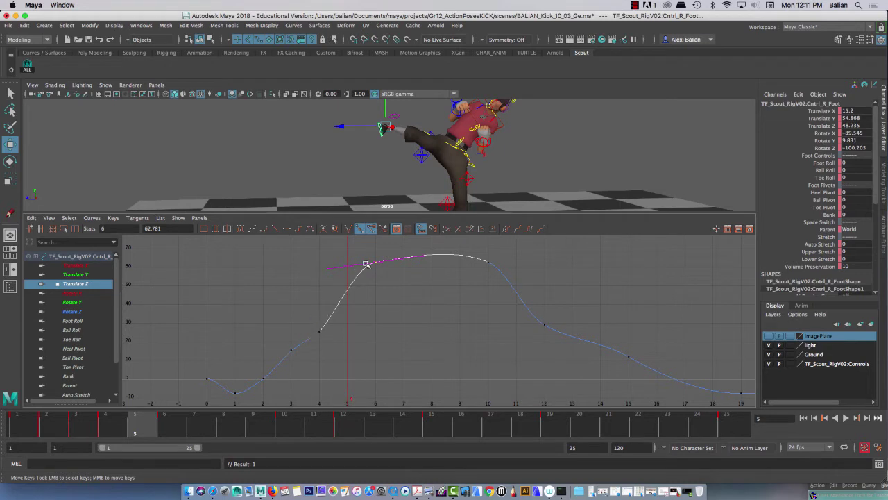
pyautogui.moveTo(365, 265); pyautogui.dragTo(382, 264, button='middle')
pyautogui.click(275, 229)
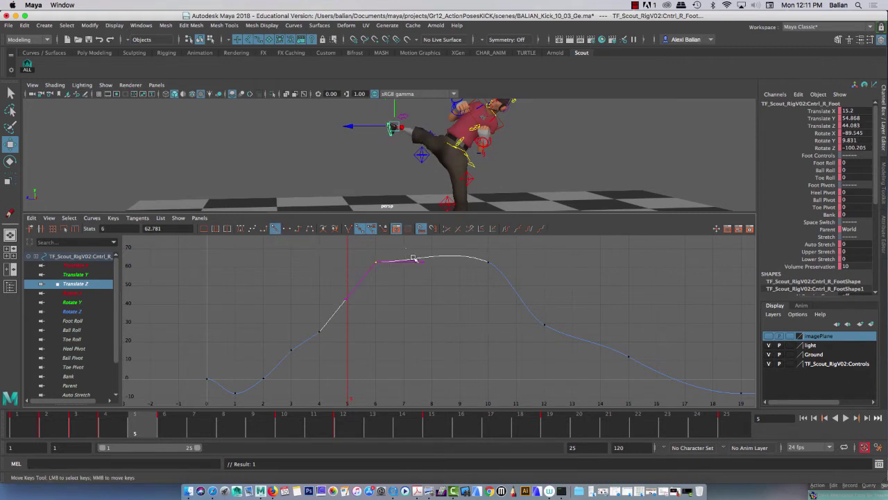
pyautogui.moveTo(416, 267)
pyautogui.mouseDown(button='middle')
pyautogui.moveTo(428, 273)
pyautogui.moveTo(420, 278)
pyautogui.mouseUp(button='middle')
pyautogui.hotkey('ctrl', 'z')
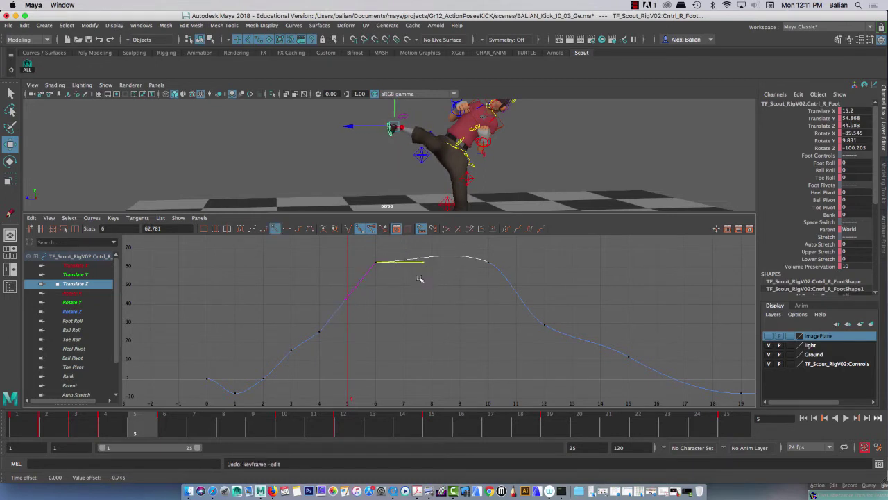
pyautogui.click(371, 260)
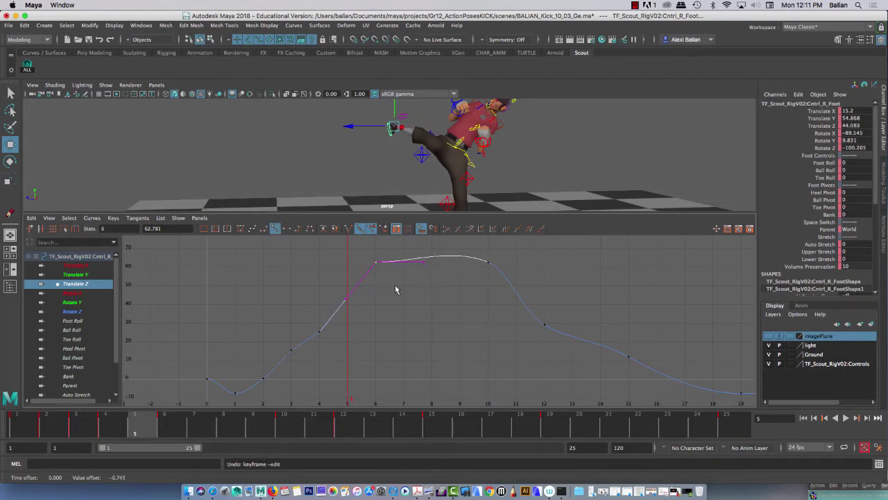
pyautogui.click(350, 230)
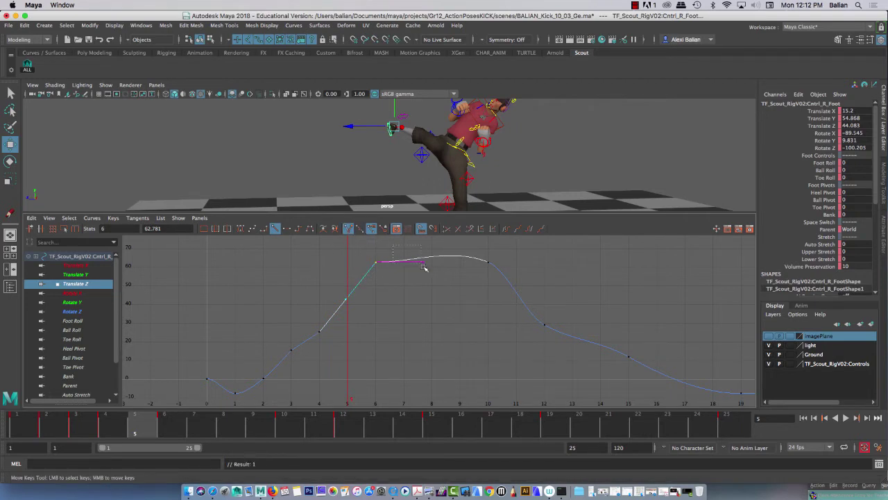
pyautogui.moveTo(425, 267)
pyautogui.mouseDown(button='middle')
pyautogui.moveTo(428, 252)
pyautogui.moveTo(439, 270)
pyautogui.mouseUp(button='middle')
# - Flatten the frame 10 key's in-tangent into a hold, then scrub and enlarge the 3D view
pyautogui.moveTo(480, 254); pyautogui.dragTo(511, 278)
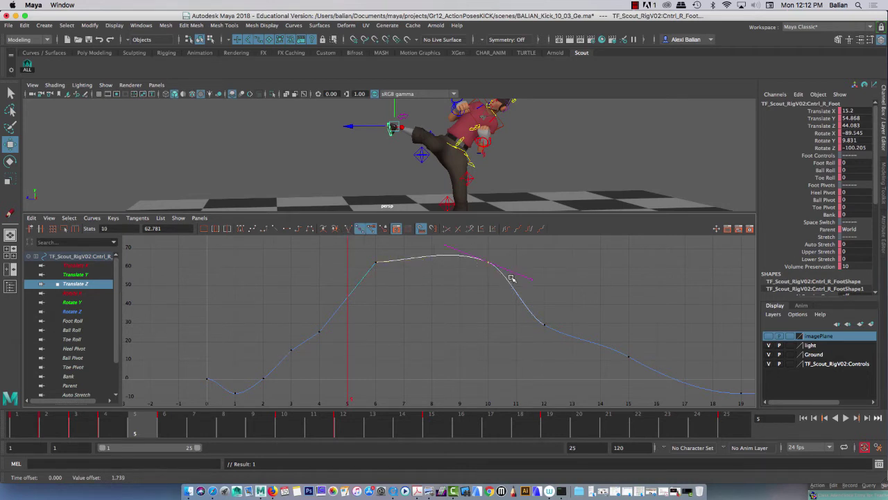
pyautogui.click(349, 228)
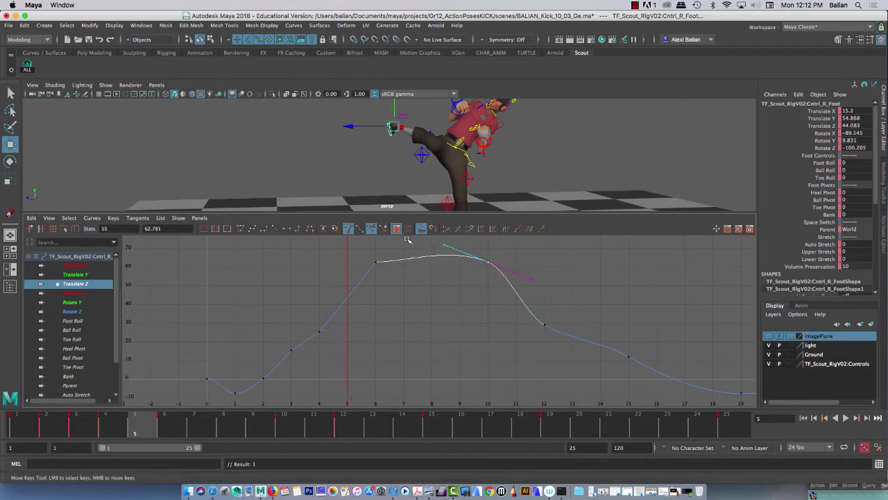
pyautogui.click(439, 247)
pyautogui.moveTo(440, 247); pyautogui.dragTo(432, 261, button='middle')
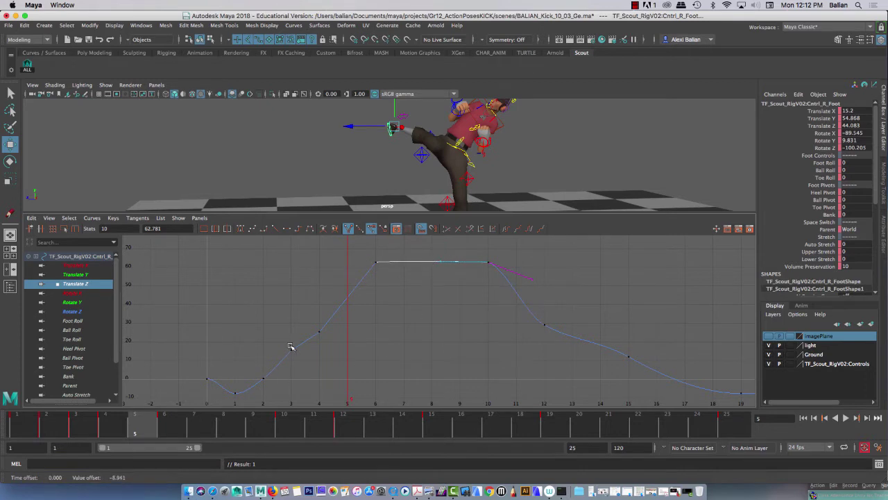
pyautogui.moveTo(134, 428); pyautogui.dragTo(170, 426)
pyautogui.moveTo(392, 212); pyautogui.dragTo(367, 194)
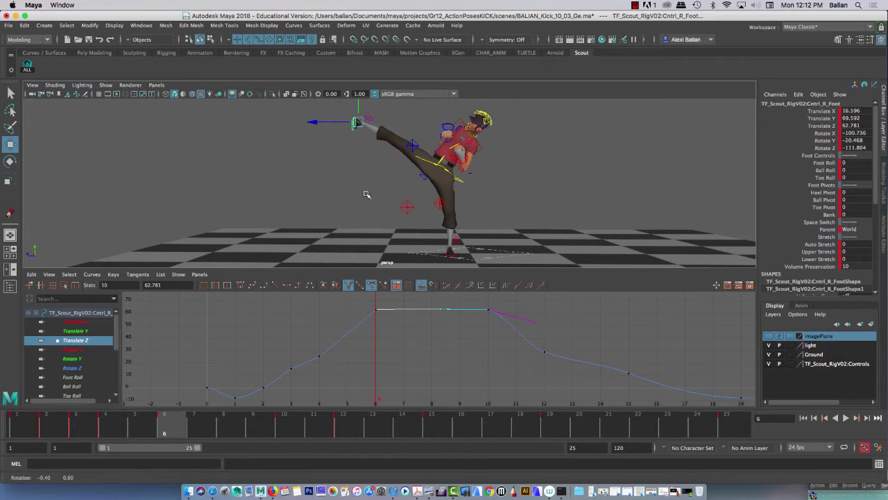
pyautogui.moveTo(163, 430); pyautogui.dragTo(223, 436)
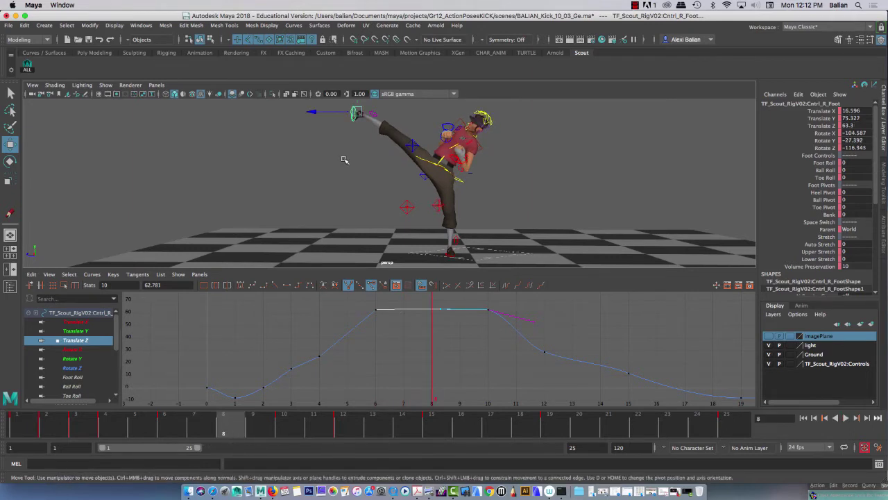
pyautogui.moveTo(345, 160)
pyautogui.keyDown('alt'); pyautogui.mouseDown(button='right')
pyautogui.moveTo(340, 177)
pyautogui.moveTo(342, 170)
pyautogui.mouseUp(button='right'); pyautogui.keyUp('alt')
pyautogui.keyDown('alt'); pyautogui.moveTo(352, 175); pyautogui.dragTo(370, 205); pyautogui.keyUp('alt')
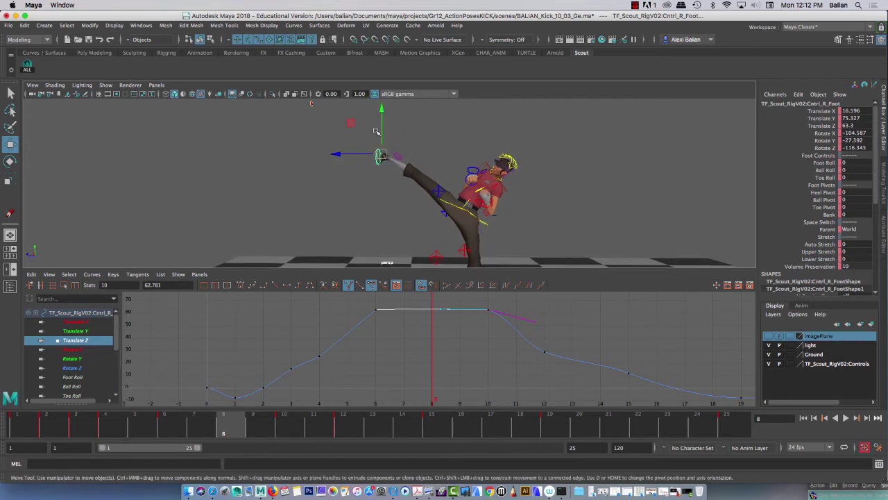
# - Break the tangents on the right foot's Translate Y keys at frames 4, 6 and 10
pyautogui.click(77, 331)
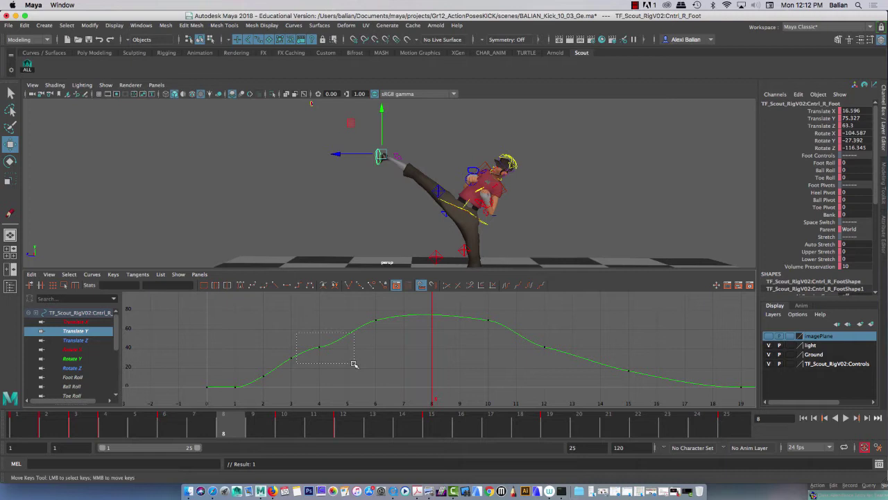
pyautogui.click(315, 349)
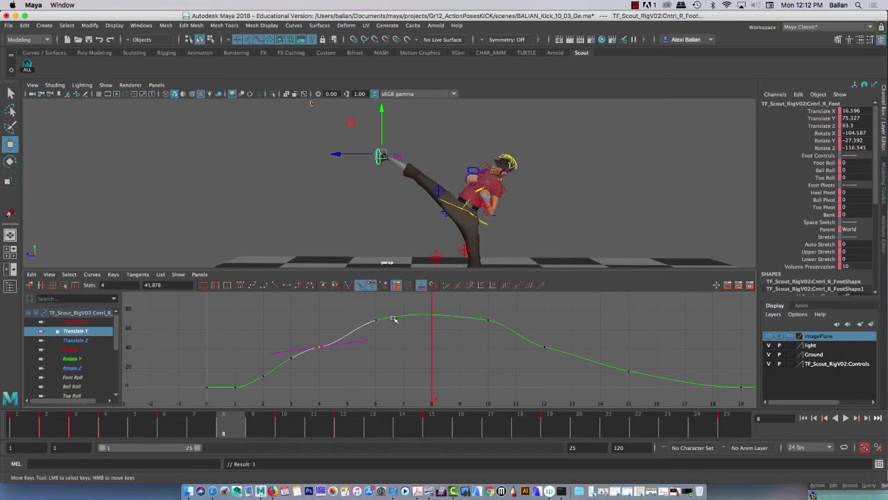
pyautogui.moveTo(359, 315); pyautogui.dragTo(499, 331)
pyautogui.click(349, 285)
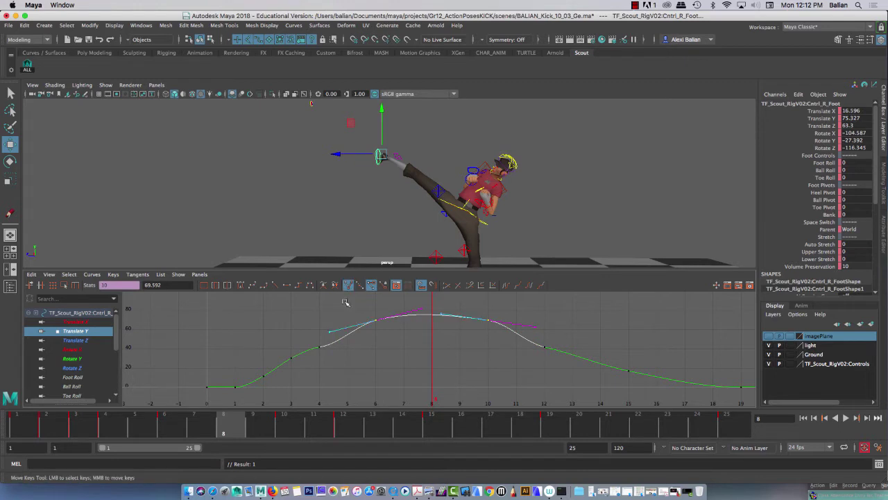
pyautogui.moveTo(278, 344); pyautogui.dragTo(324, 363)
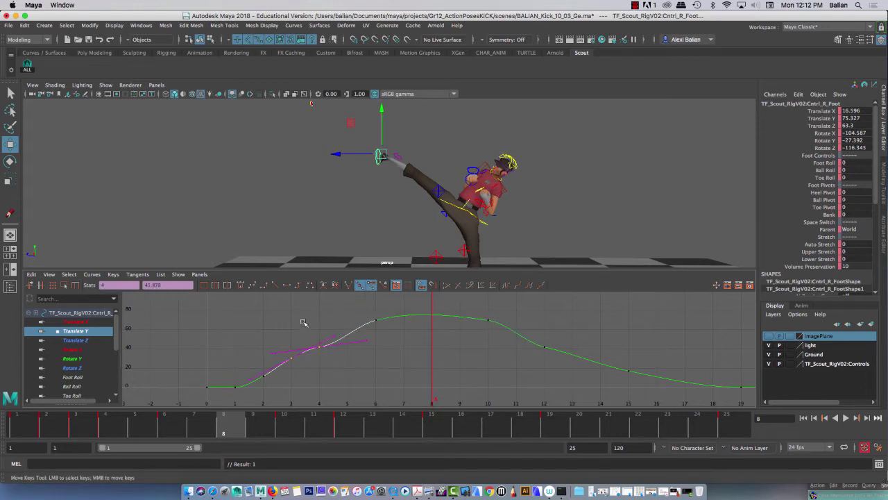
pyautogui.moveTo(300, 315); pyautogui.dragTo(347, 363)
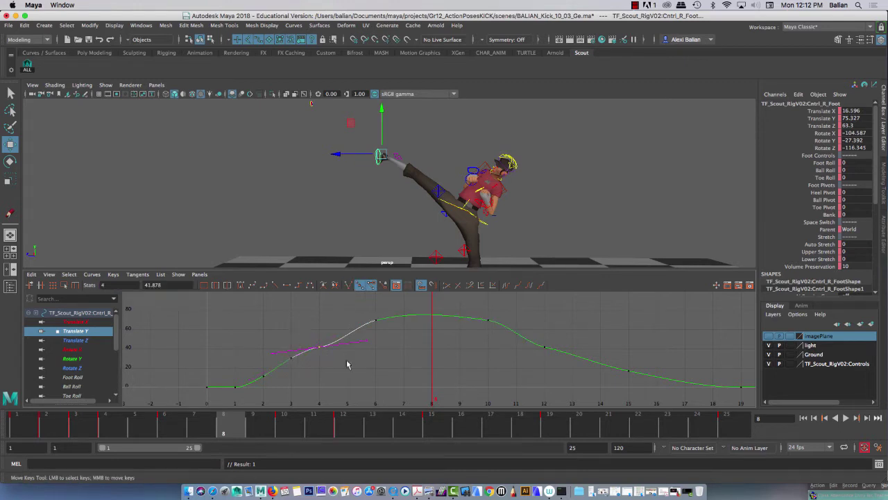
pyautogui.click(349, 286)
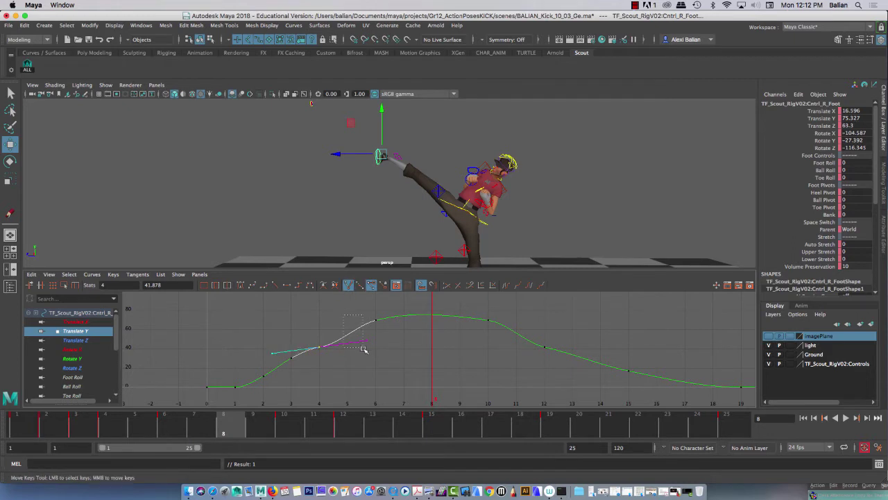
# - Flatten key 6's out-tangent and key 10's in-tangent to level the curve near 70
pyautogui.moveTo(364, 349); pyautogui.dragTo(336, 331)
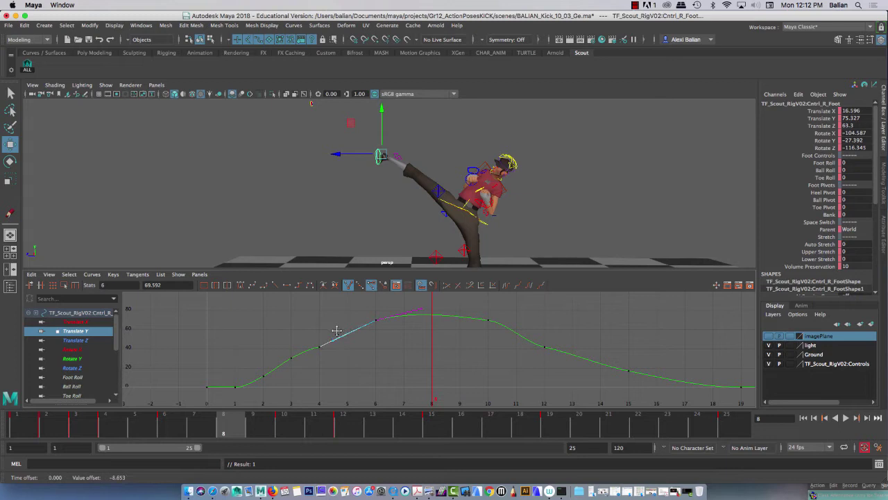
pyautogui.moveTo(416, 309); pyautogui.dragTo(430, 322)
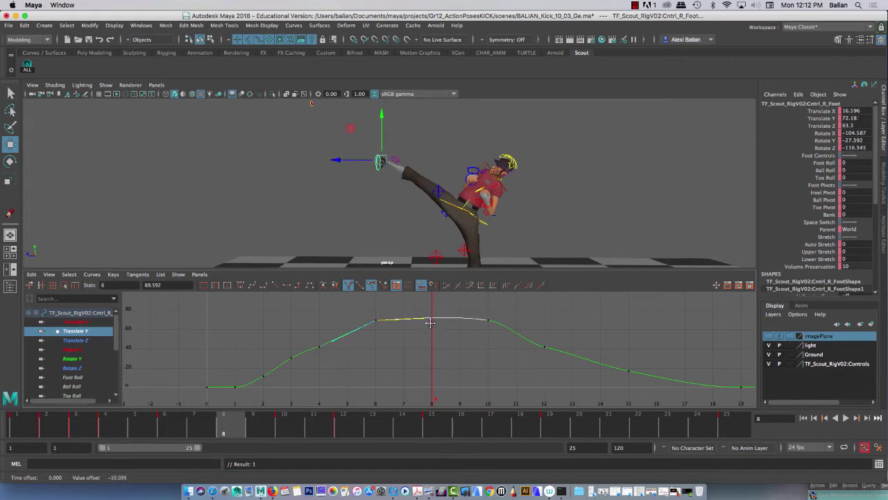
pyautogui.moveTo(483, 314); pyautogui.dragTo(494, 323)
pyautogui.moveTo(437, 327); pyautogui.dragTo(433, 332)
pyautogui.scroll(3, 393, 333)
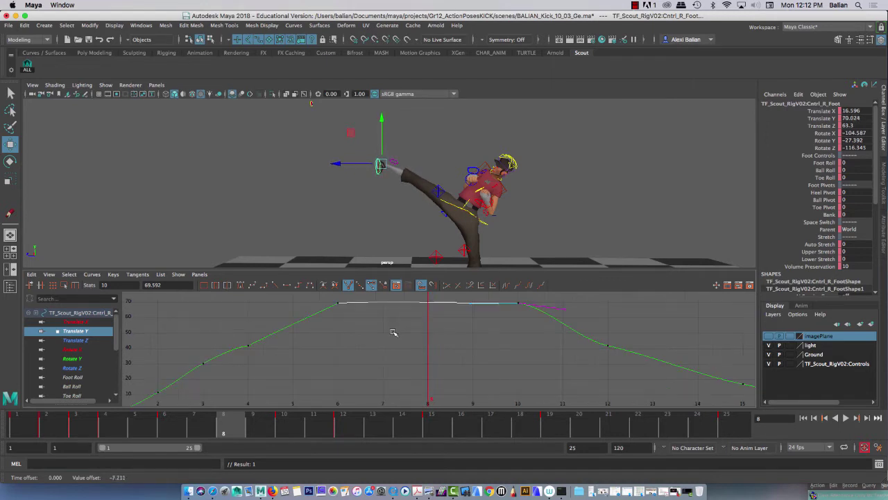
# - Fine-tune the frame 6 and frame 10 tangents so the hold stays nearly flat
pyautogui.keyDown('alt'); pyautogui.moveTo(390, 326); pyautogui.dragTo(390, 345, button='middle'); pyautogui.keyUp('alt')
pyautogui.moveTo(305, 315); pyautogui.dragTo(364, 344)
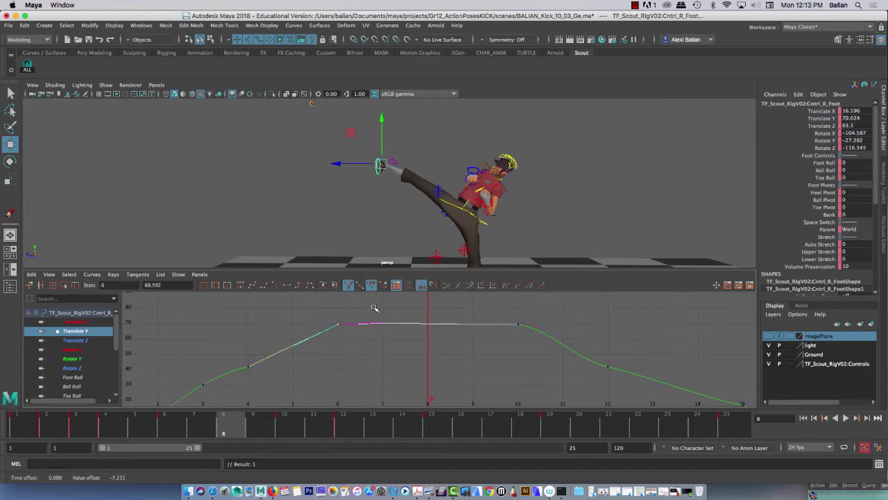
pyautogui.moveTo(401, 330); pyautogui.dragTo(408, 331, button='middle')
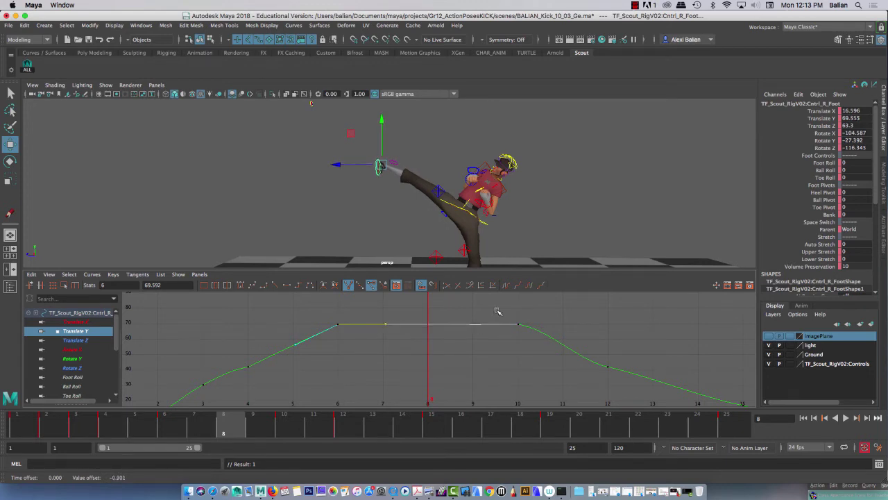
pyautogui.click(517, 324)
pyautogui.moveTo(465, 346); pyautogui.dragTo(465, 345, button='middle')
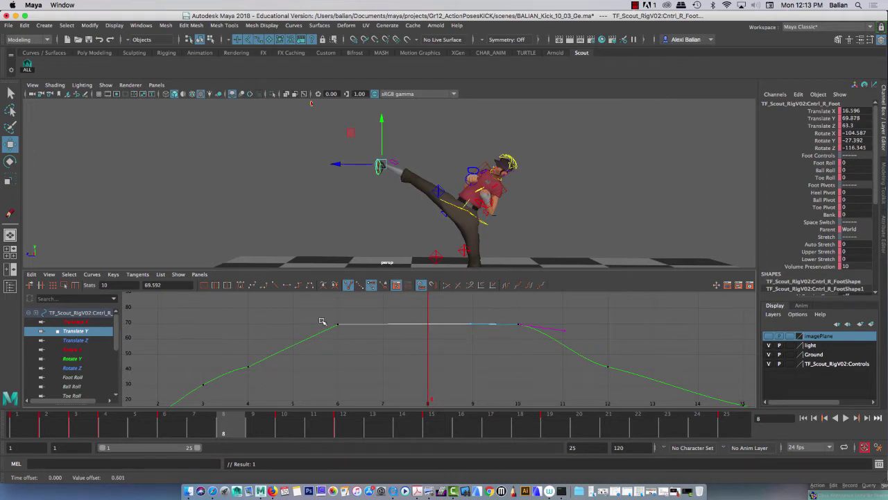
pyautogui.moveTo(323, 320); pyautogui.dragTo(370, 341)
pyautogui.keyDown('alt'); pyautogui.moveTo(355, 360); pyautogui.dragTo(534, 313, button='middle'); pyautogui.keyUp('alt')
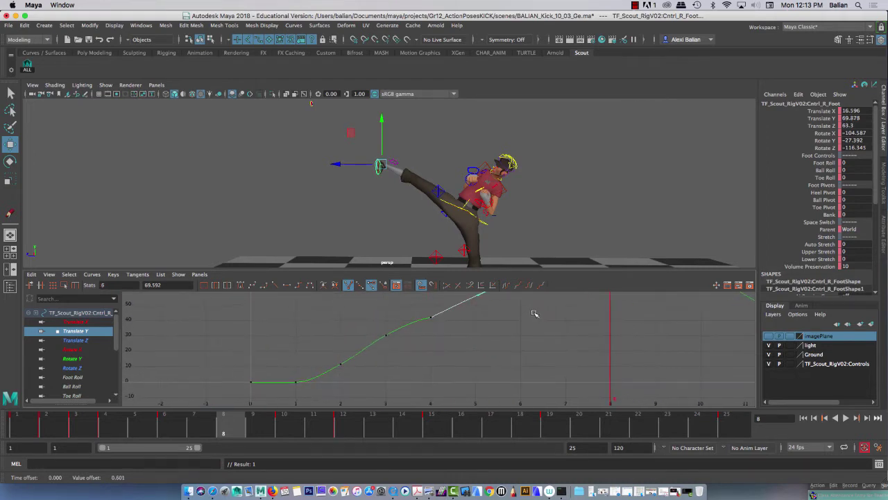
# - Lower the frame 4 Translate Y key's incoming tangent and straighten its outgoing tangent
pyautogui.moveTo(159, 431)
pyautogui.mouseDown()
pyautogui.moveTo(46, 429)
pyautogui.moveTo(103, 431)
pyautogui.mouseUp()
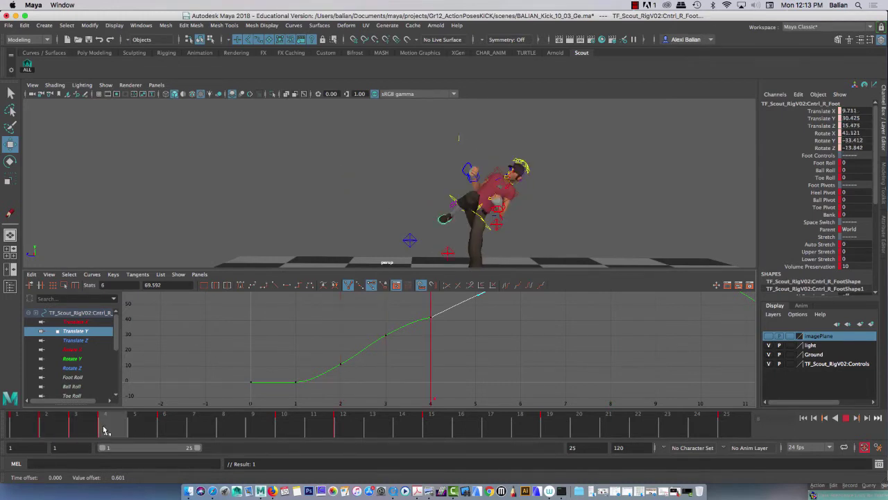
pyautogui.click(386, 336)
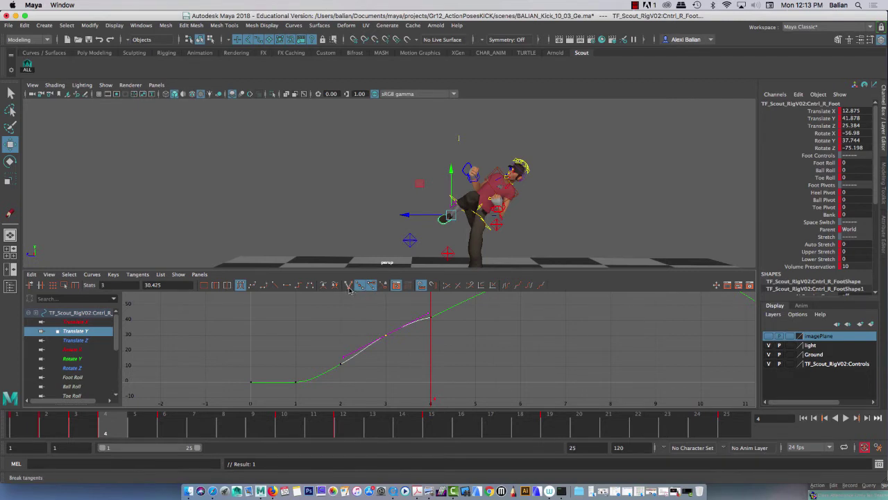
pyautogui.click(275, 285)
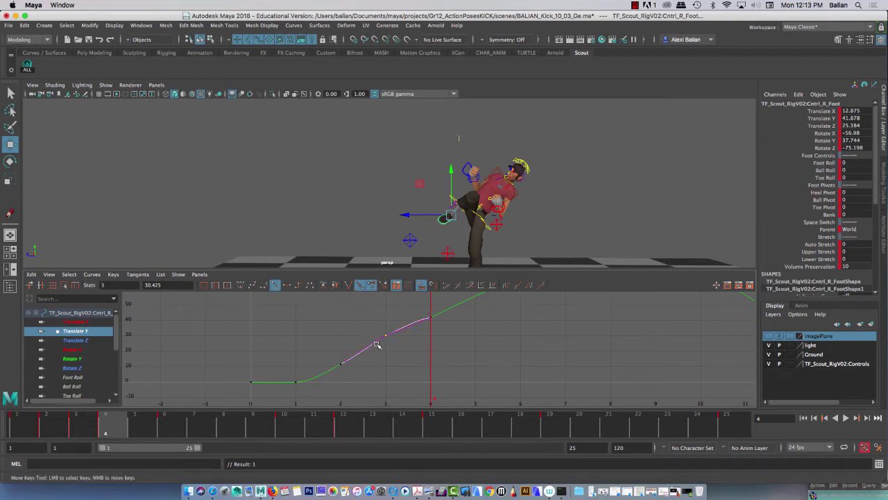
pyautogui.click(430, 317)
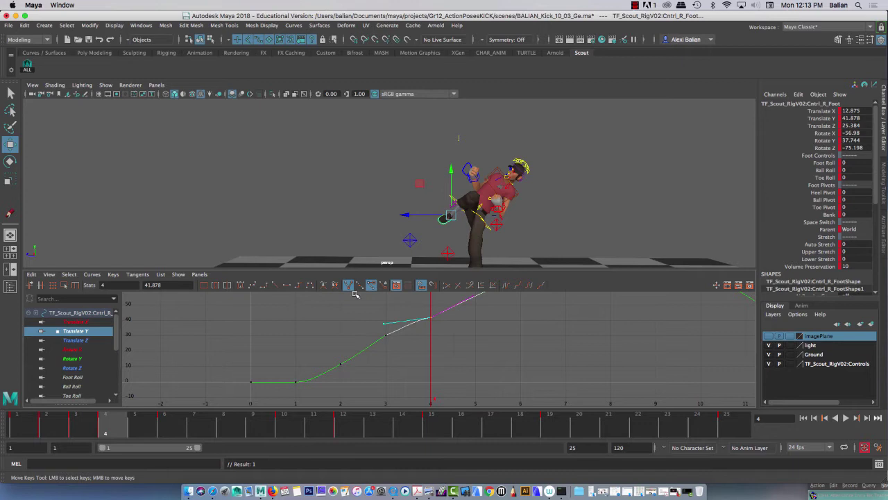
pyautogui.moveTo(383, 316); pyautogui.dragTo(380, 327, button='middle')
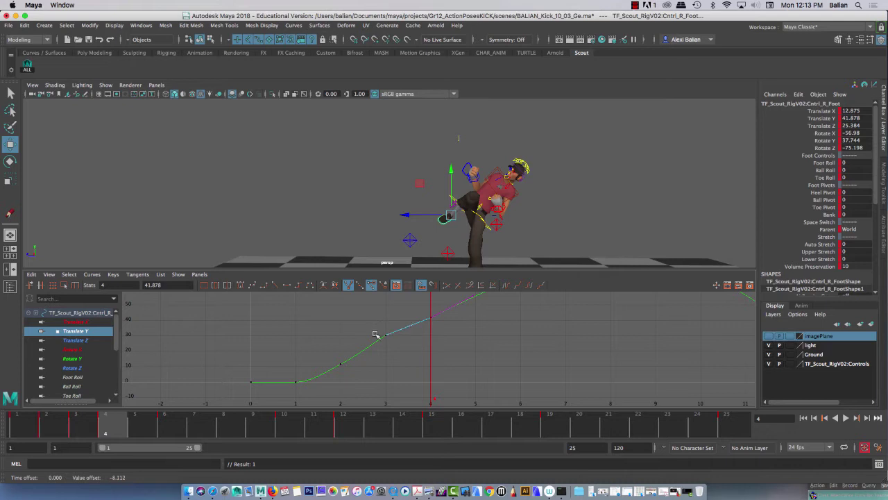
pyautogui.keyDown('alt'); pyautogui.moveTo(458, 336); pyautogui.dragTo(401, 381, button='middle'); pyautogui.keyUp('alt')
pyautogui.moveTo(403, 332); pyautogui.dragTo(434, 354)
pyautogui.moveTo(435, 354); pyautogui.dragTo(434, 352, button='middle')
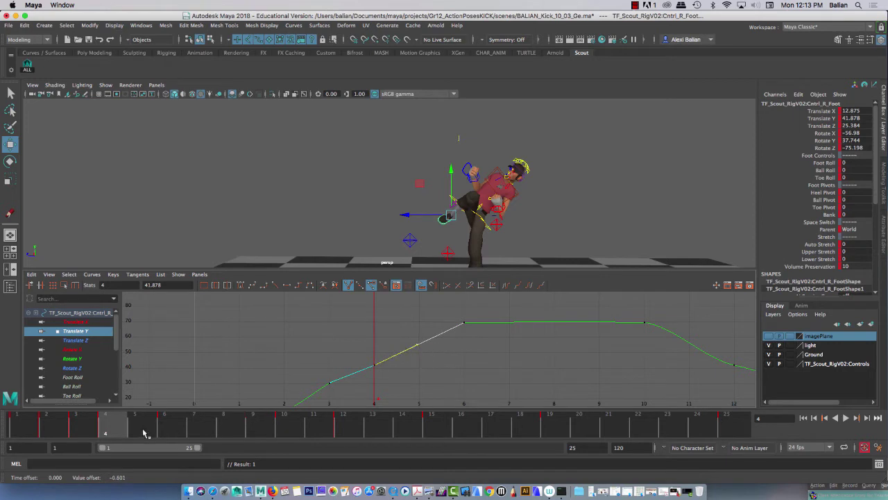
pyautogui.moveTo(147, 434); pyautogui.dragTo(203, 422)
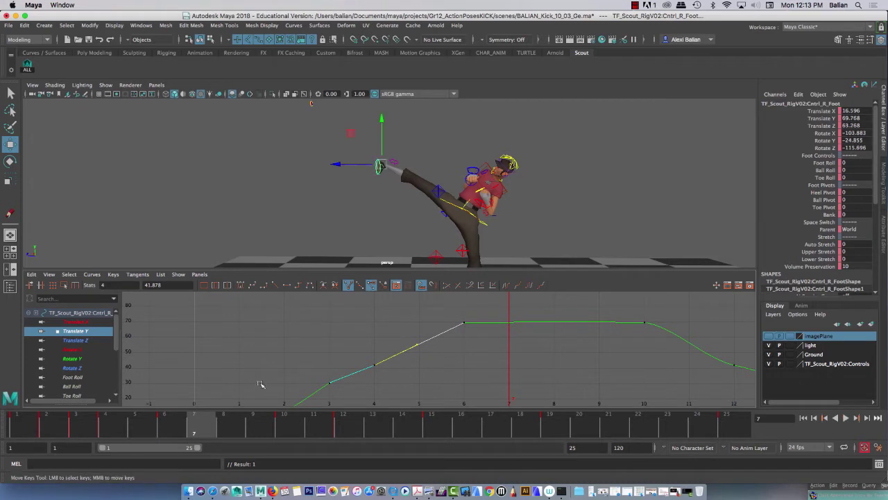
# - Display the foot's Translate X curve and select its frame 4 key
pyautogui.click(72, 323)
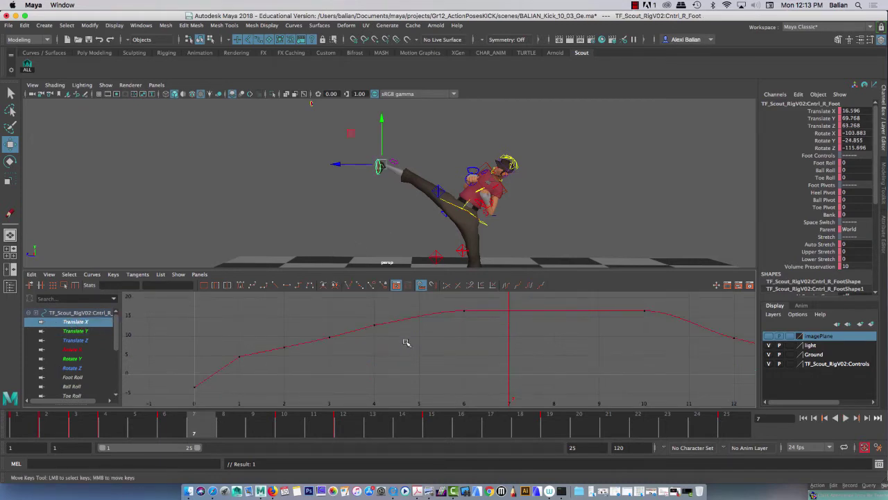
pyautogui.keyDown('alt'); pyautogui.moveTo(406, 342); pyautogui.dragTo(520, 346, button='middle'); pyautogui.keyUp('alt')
pyautogui.moveTo(159, 430); pyautogui.dragTo(119, 437)
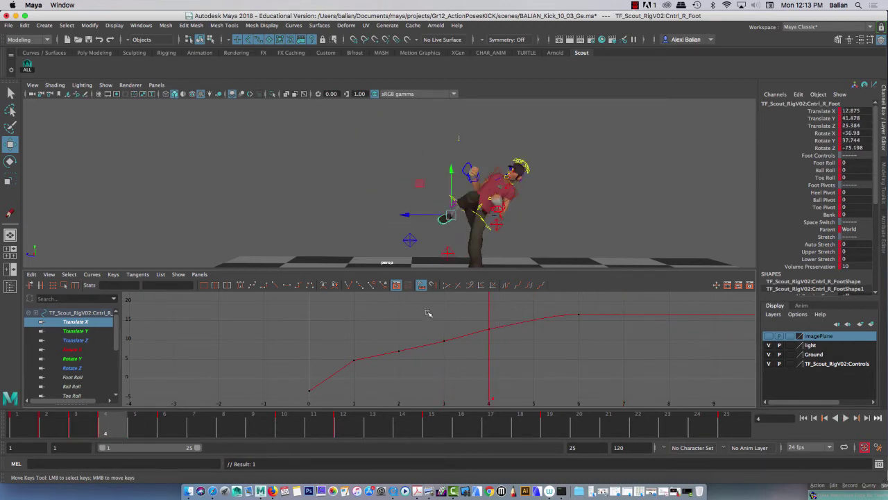
pyautogui.moveTo(428, 313); pyautogui.dragTo(516, 359)
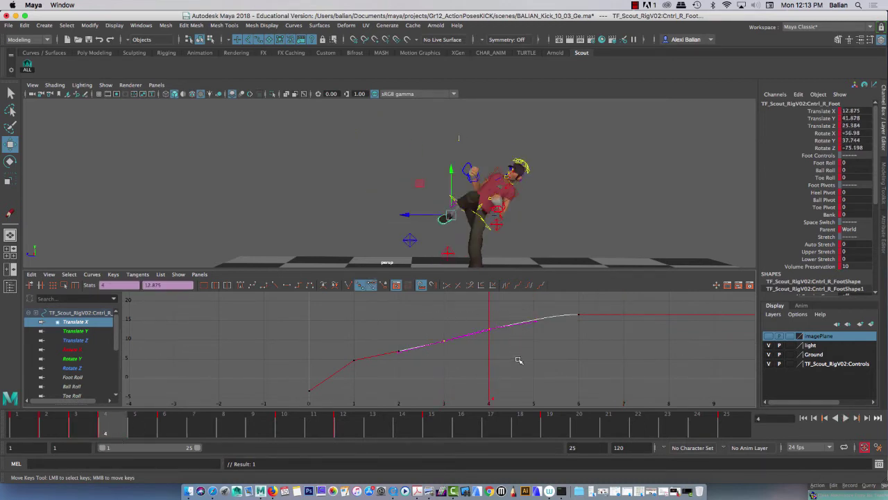
pyautogui.click(275, 286)
# - Break tangents on the frame 6 and frame 4 Translate X keys and adjust key 6's handle
pyautogui.moveTo(569, 302); pyautogui.dragTo(597, 334)
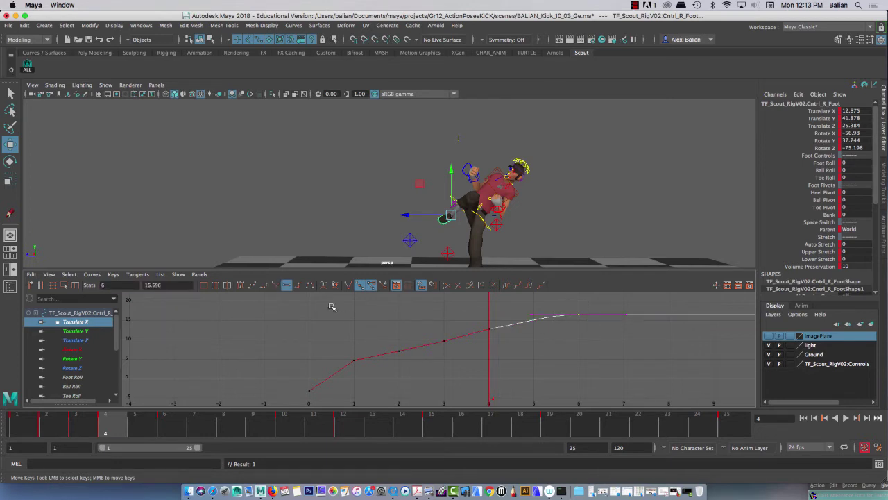
pyautogui.click(349, 287)
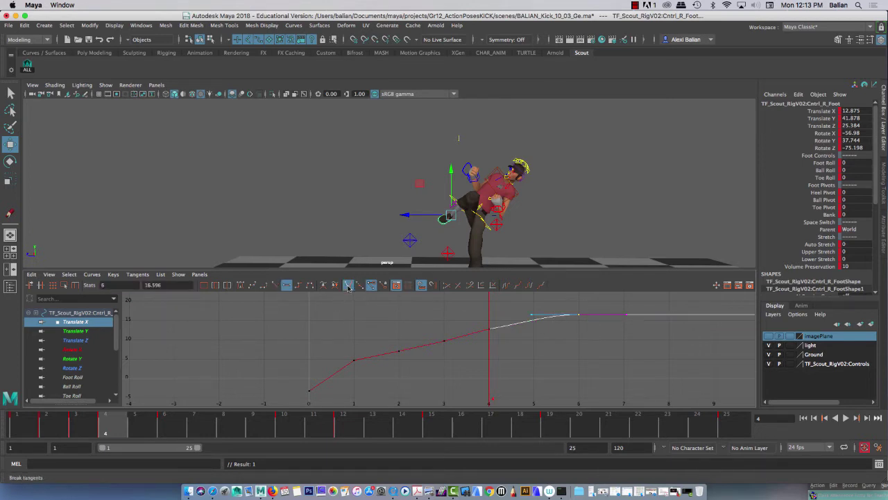
pyautogui.moveTo(451, 308); pyautogui.dragTo(511, 353)
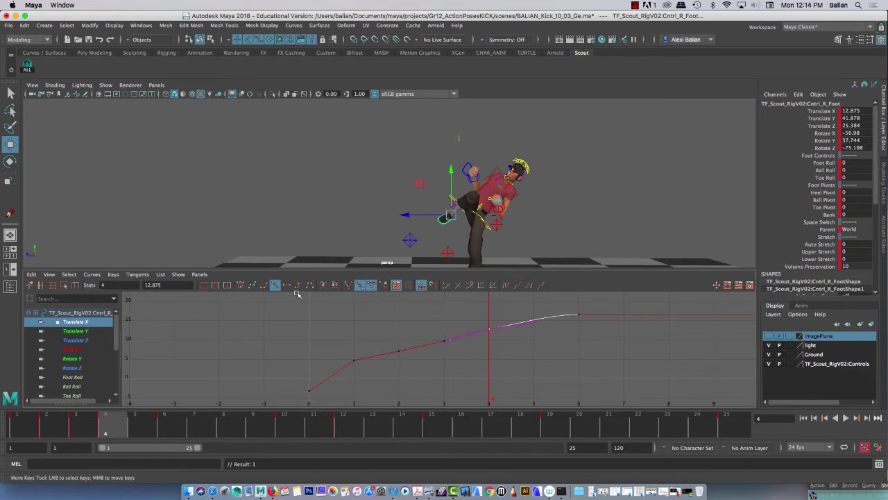
pyautogui.click(349, 286)
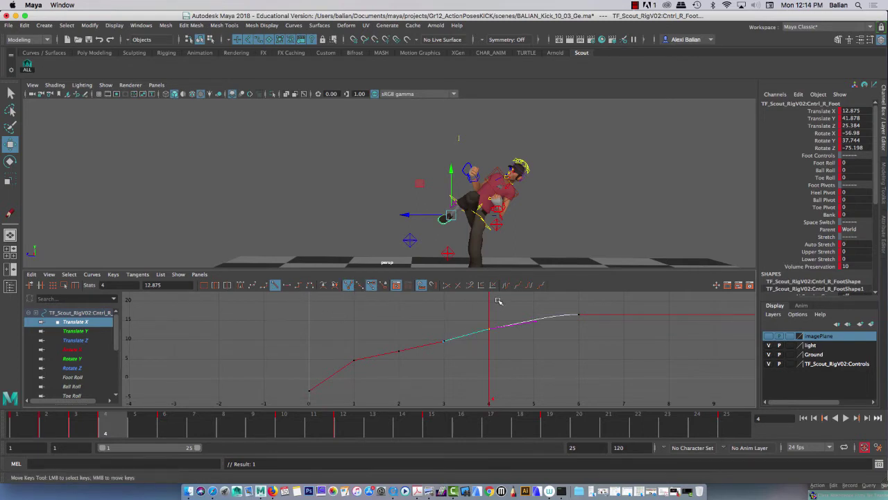
pyautogui.click(588, 317)
pyautogui.moveTo(534, 326); pyautogui.dragTo(475, 353, button='middle')
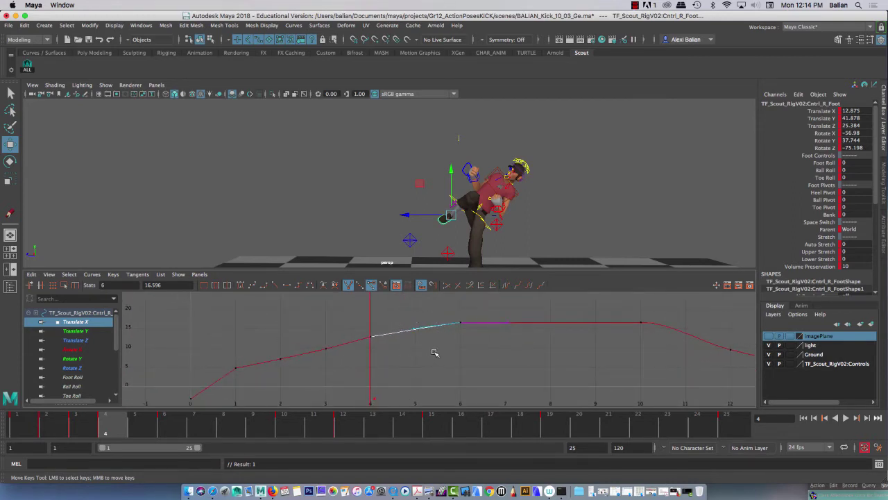
# - Lower the frame 4 Translate X key to 12.642 and nudge the frame 6 key down
pyautogui.moveTo(426, 344); pyautogui.dragTo(427, 356, button='middle')
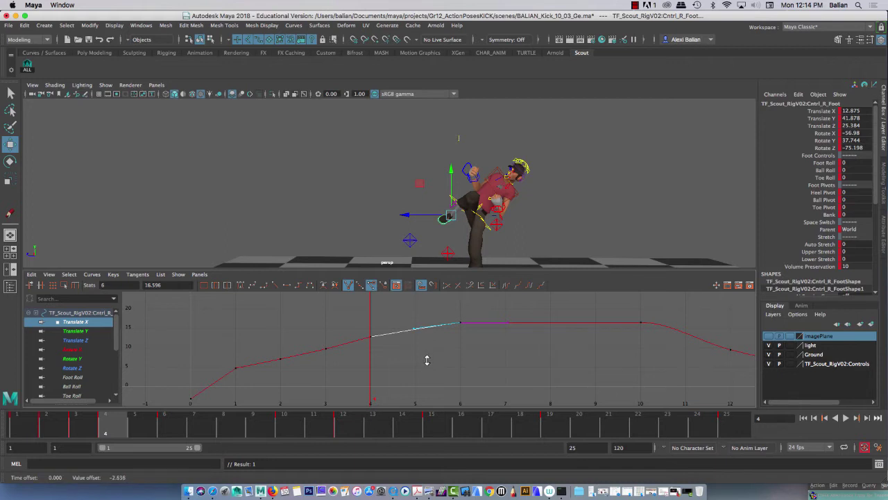
pyautogui.click(370, 337)
pyautogui.moveTo(373, 362); pyautogui.dragTo(376, 364, button='middle')
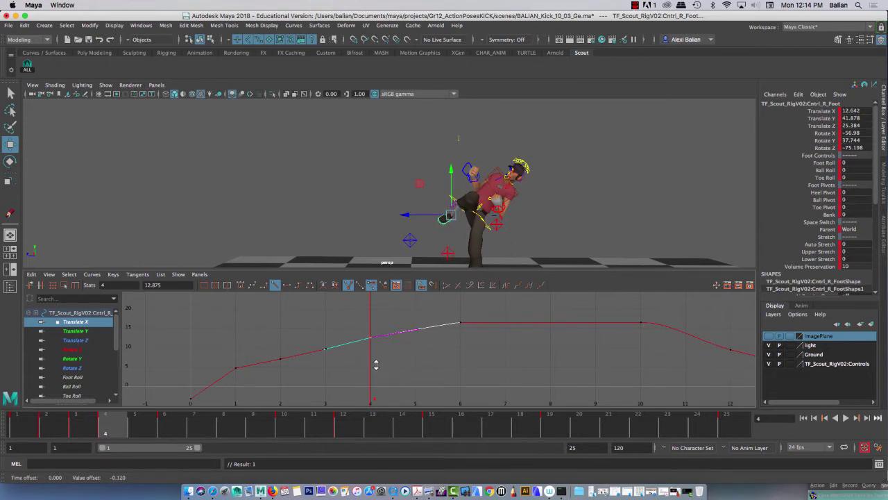
pyautogui.click(460, 322)
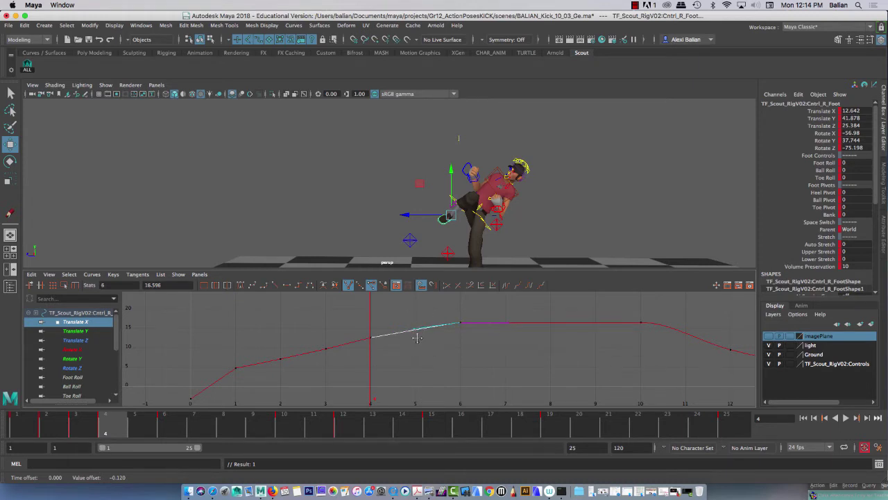
pyautogui.moveTo(416, 338); pyautogui.dragTo(417, 340, button='middle')
# - Tweak the frame 4 key's tangent, then play back the kick and stop at frame 7
pyautogui.click(370, 338)
pyautogui.moveTo(428, 347); pyautogui.dragTo(427, 349, button='middle')
pyautogui.hotkey('alt', 'v')
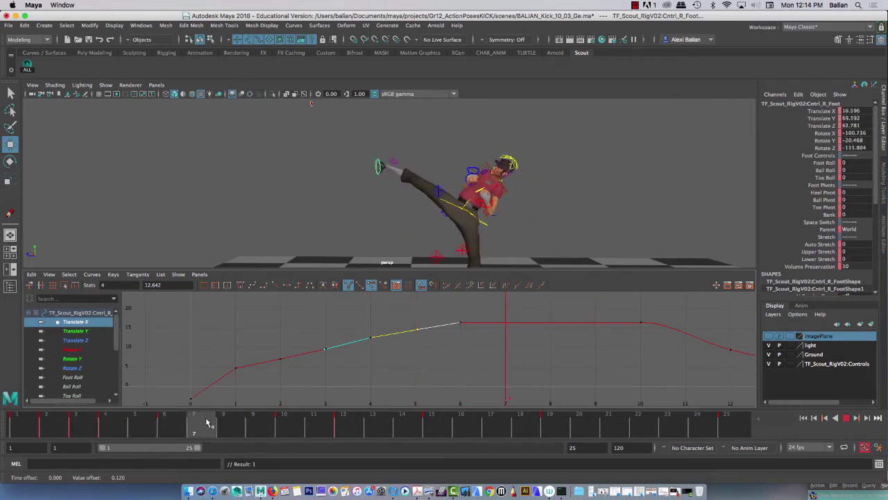
pyautogui.click(208, 422)
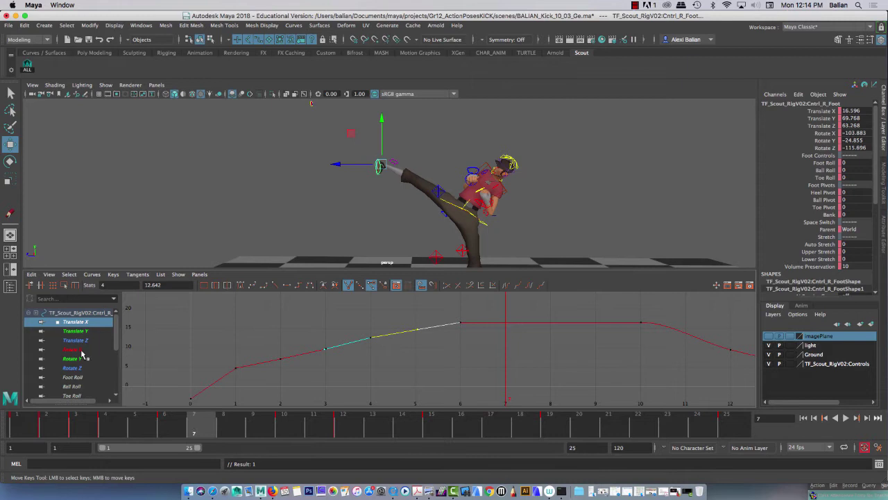
# - Show the foot's Rotate Z curve and make the frame 3 key's tangents linear
pyautogui.press('e')
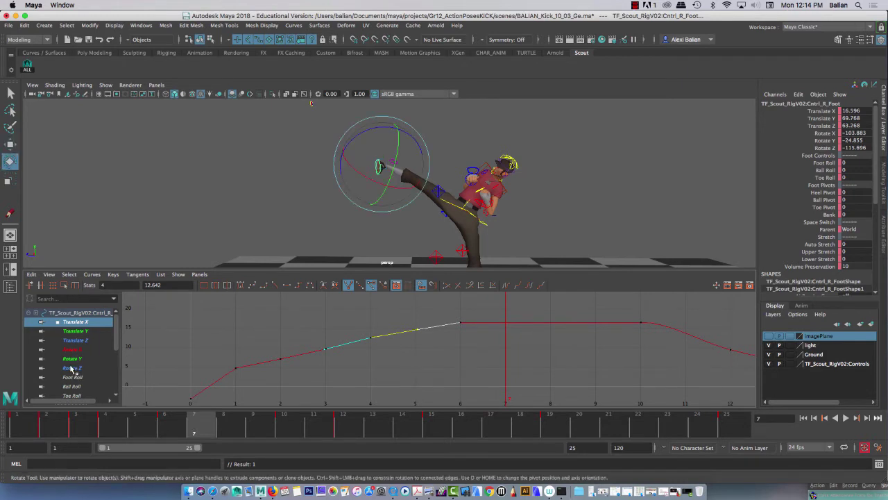
pyautogui.click(72, 368)
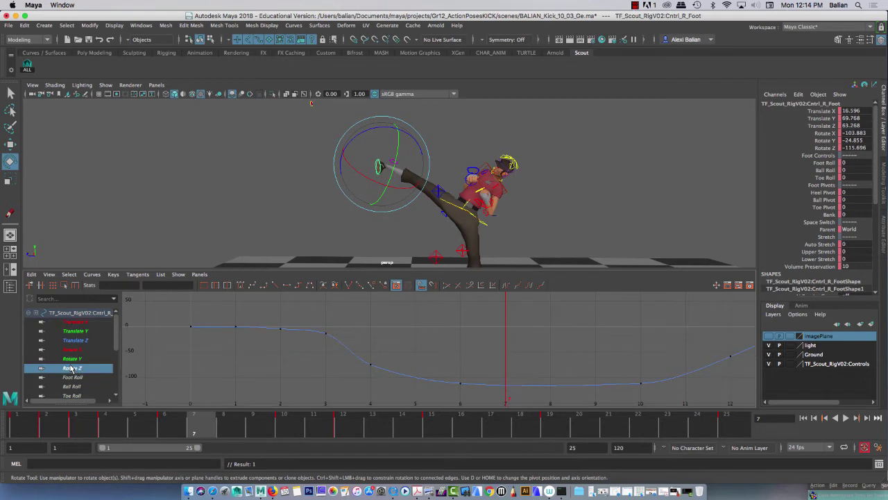
pyautogui.click(75, 421)
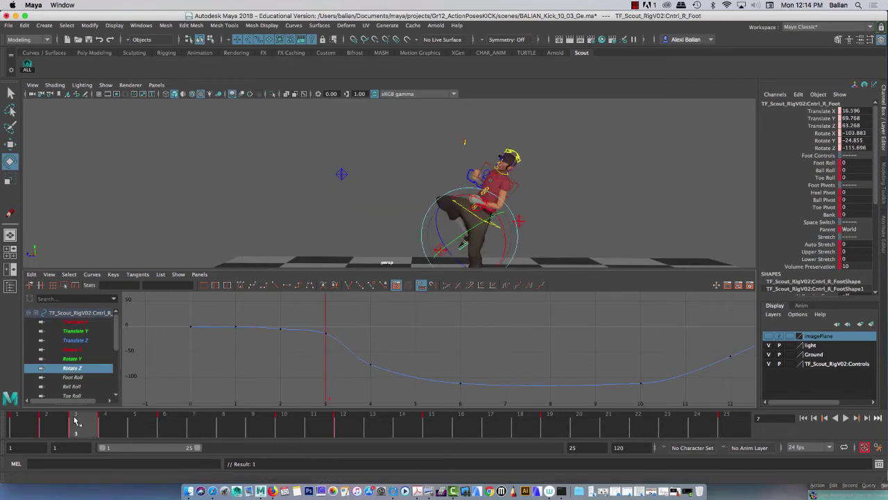
pyautogui.click(49, 422)
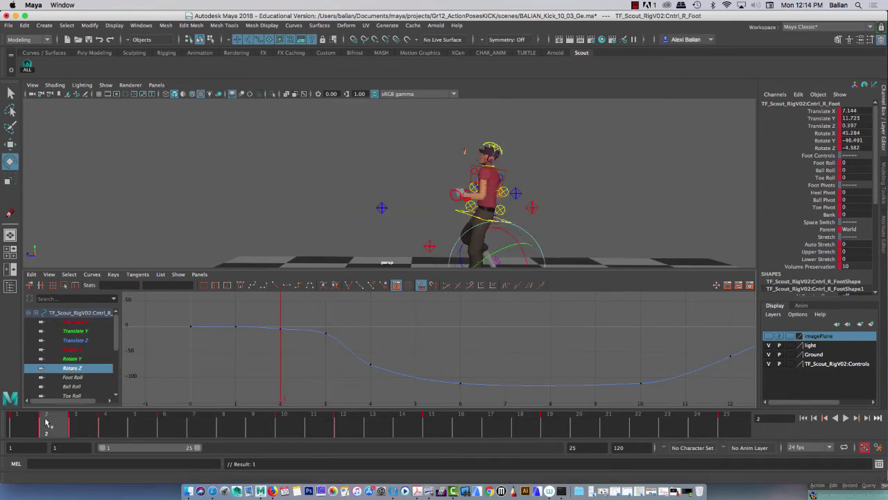
pyautogui.moveTo(263, 315); pyautogui.dragTo(384, 352)
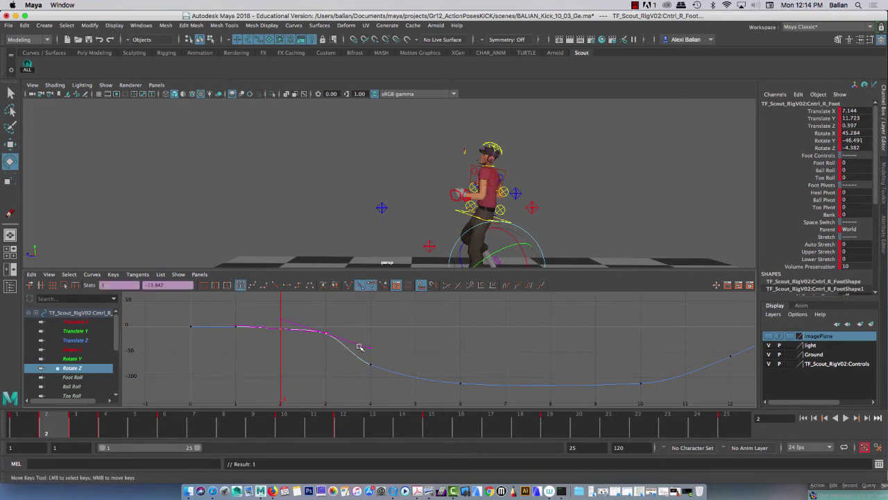
pyautogui.click(276, 286)
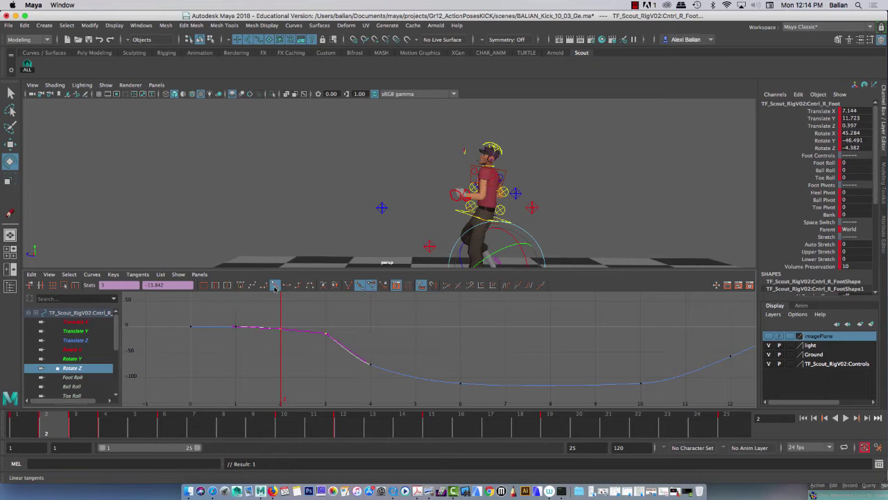
# - Play back the kick, then make the frame 4 Rotate Z key's tangents linear
pyautogui.hotkey('alt', 'v')
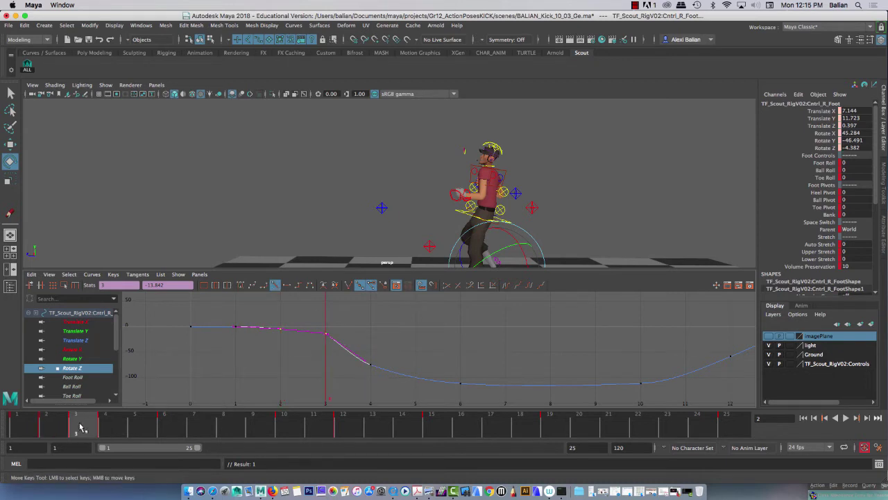
pyautogui.click(116, 430)
pyautogui.moveTo(388, 351); pyautogui.dragTo(389, 352)
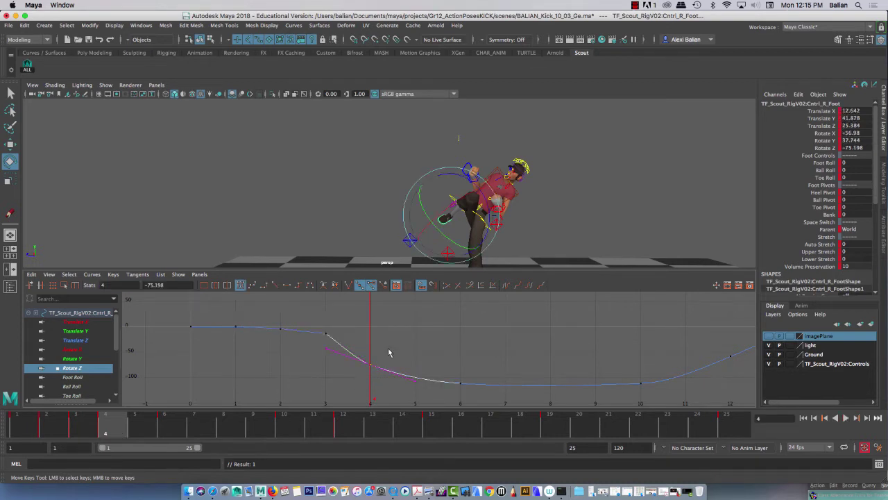
pyautogui.click(275, 286)
pyautogui.moveTo(311, 322); pyautogui.dragTo(335, 348)
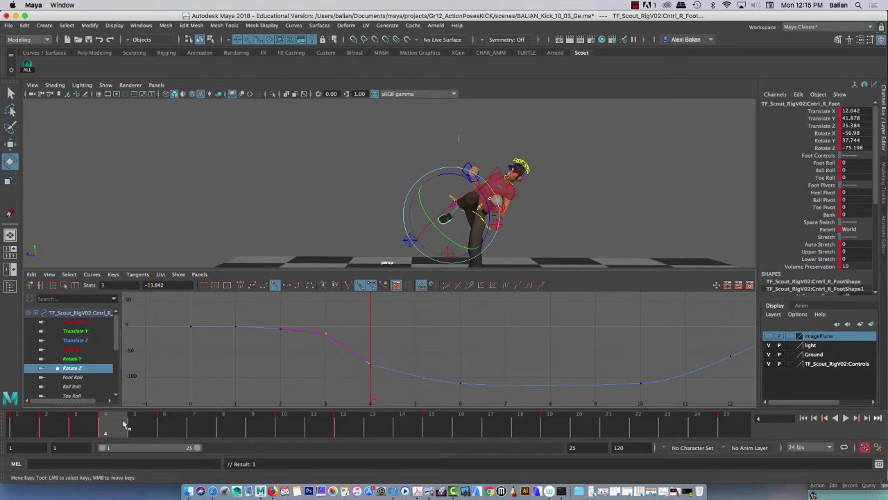
pyautogui.moveTo(125, 425); pyautogui.dragTo(167, 432)
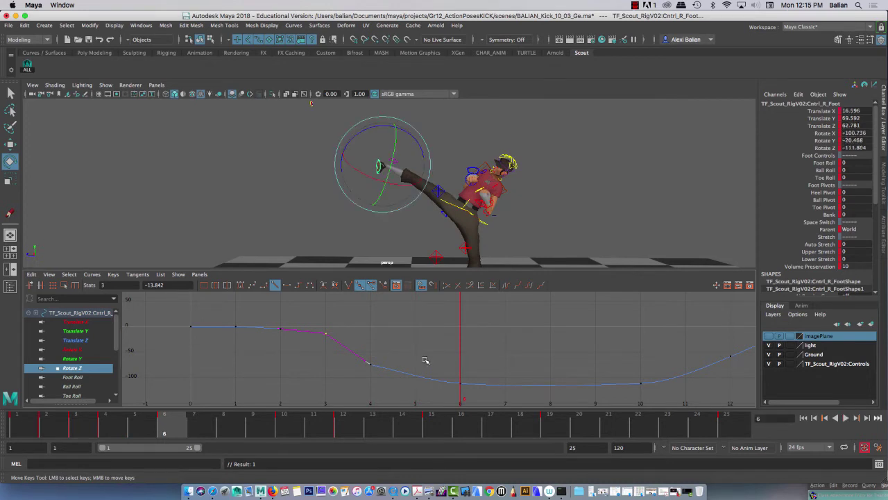
# - Break the frame 6 Rotate Z tangents and flatten its out-tangent into a hold
pyautogui.moveTo(425, 360); pyautogui.dragTo(476, 392)
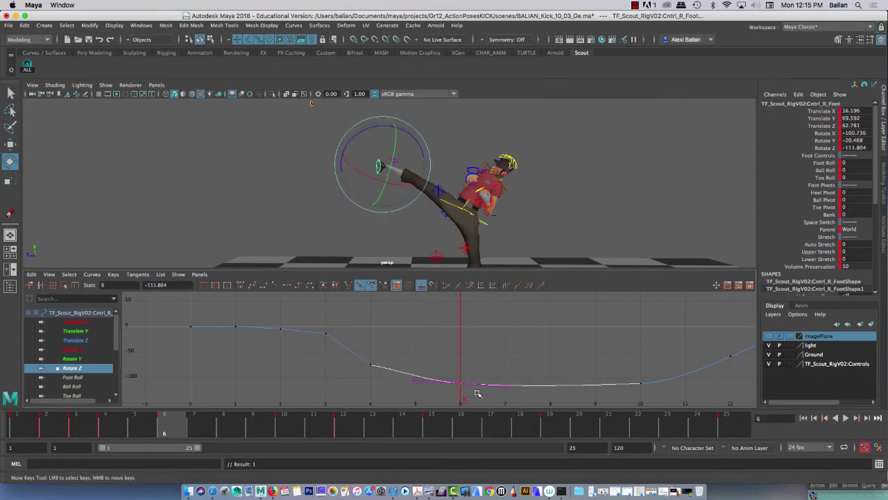
pyautogui.click(345, 286)
pyautogui.moveTo(406, 391); pyautogui.dragTo(439, 383)
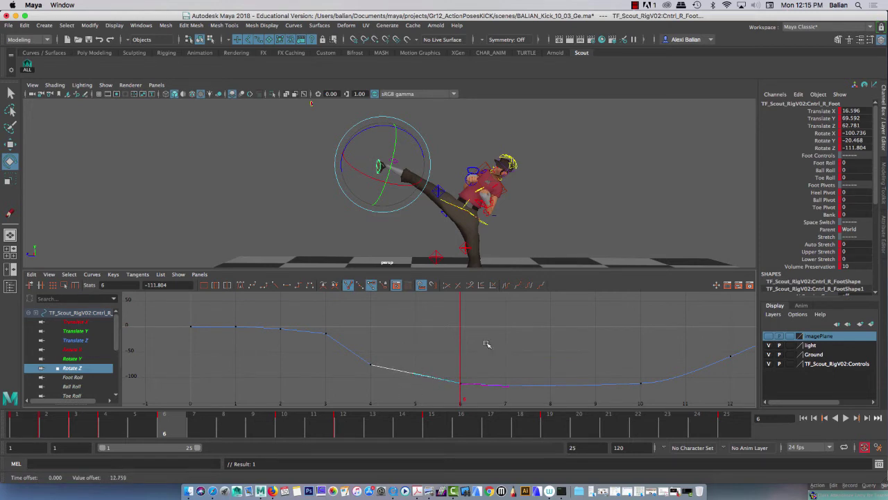
pyautogui.moveTo(490, 343); pyautogui.dragTo(526, 399)
pyautogui.moveTo(526, 400); pyautogui.dragTo(508, 389, button='middle')
# - Give the early Rotate Y keys linear tangents, keeping the frame 1 key smooth
pyautogui.click(74, 357)
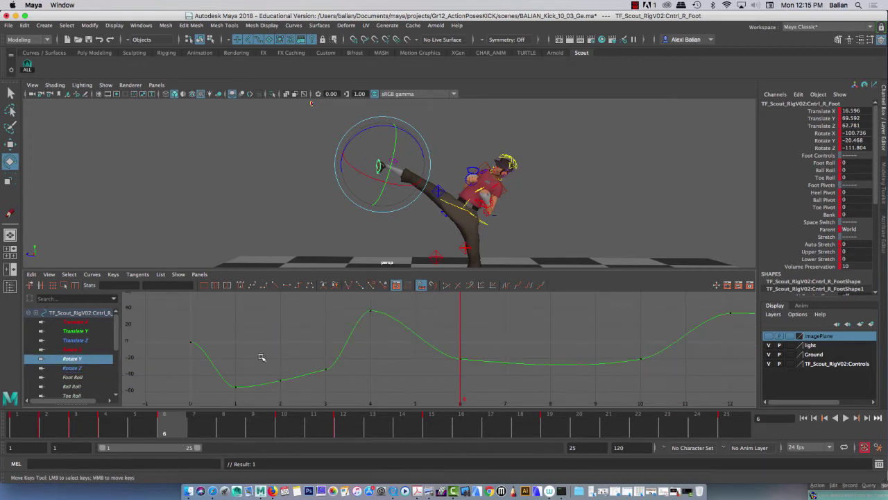
pyautogui.moveTo(340, 395); pyautogui.dragTo(226, 361)
pyautogui.click(277, 286)
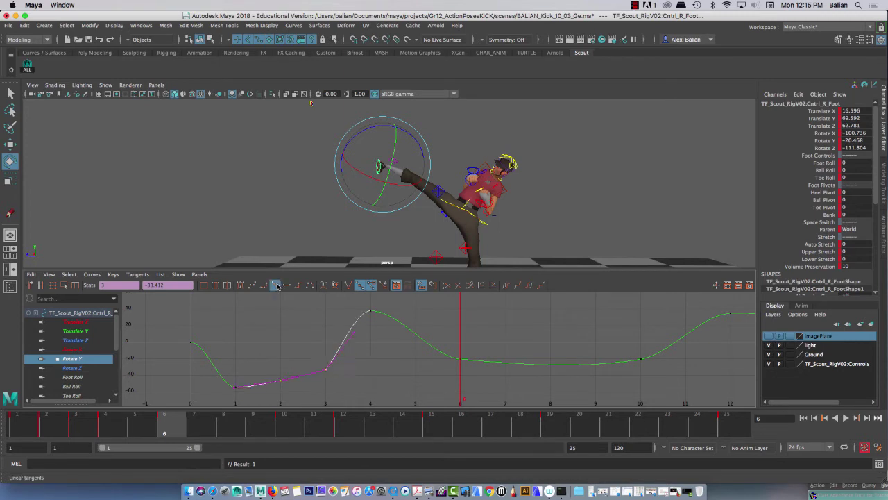
pyautogui.click(237, 388)
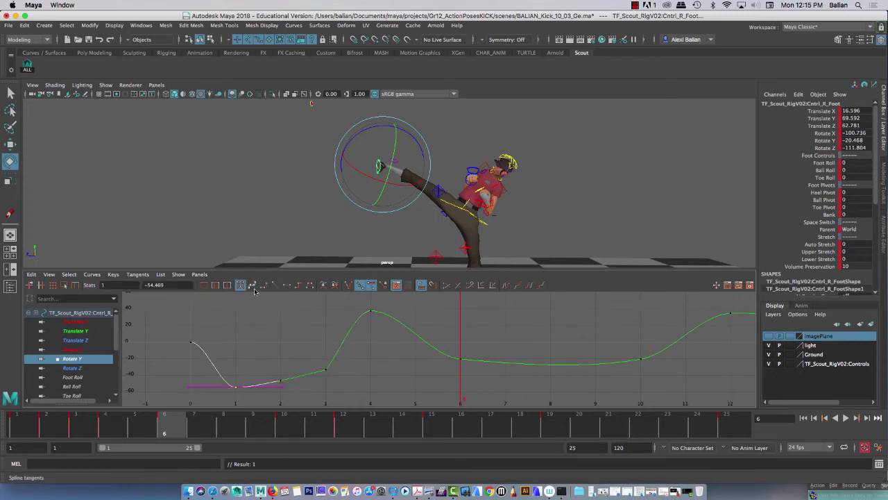
pyautogui.click(275, 285)
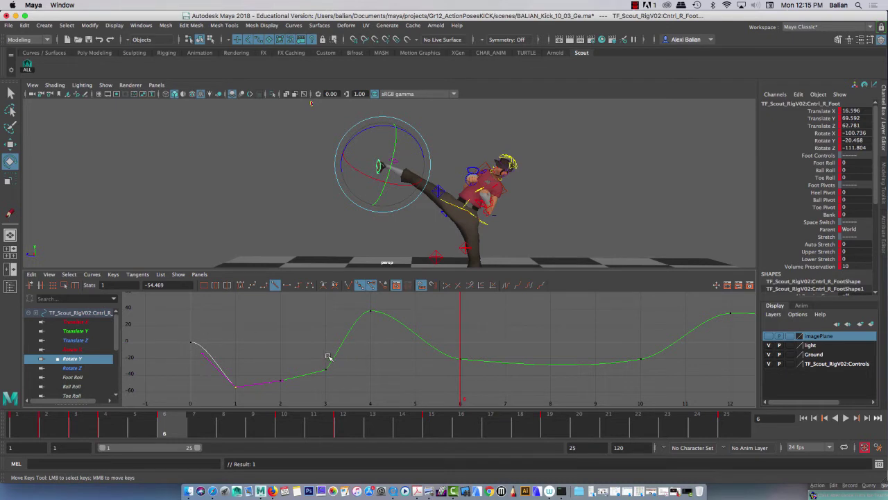
pyautogui.moveTo(178, 428)
pyautogui.mouseDown()
pyautogui.moveTo(72, 428)
pyautogui.moveTo(138, 434)
pyautogui.mouseUp()
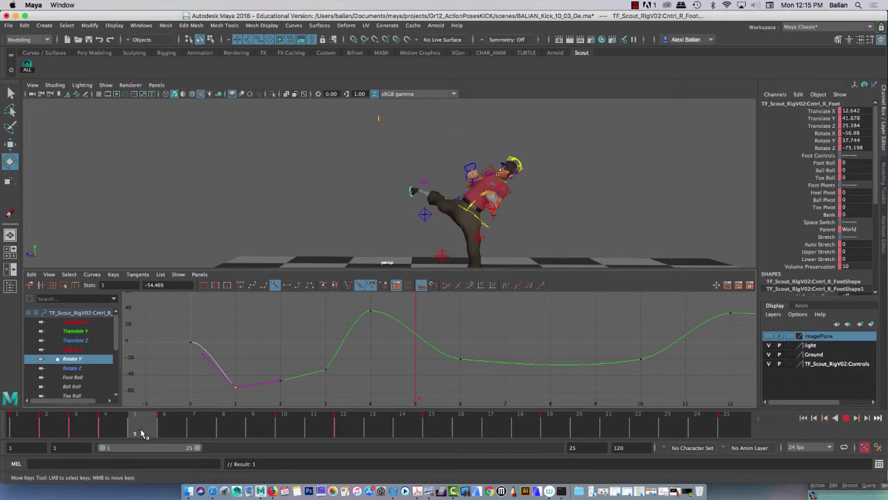
pyautogui.moveTo(141, 434)
pyautogui.mouseDown()
pyautogui.moveTo(167, 433)
pyautogui.moveTo(139, 432)
pyautogui.mouseUp()
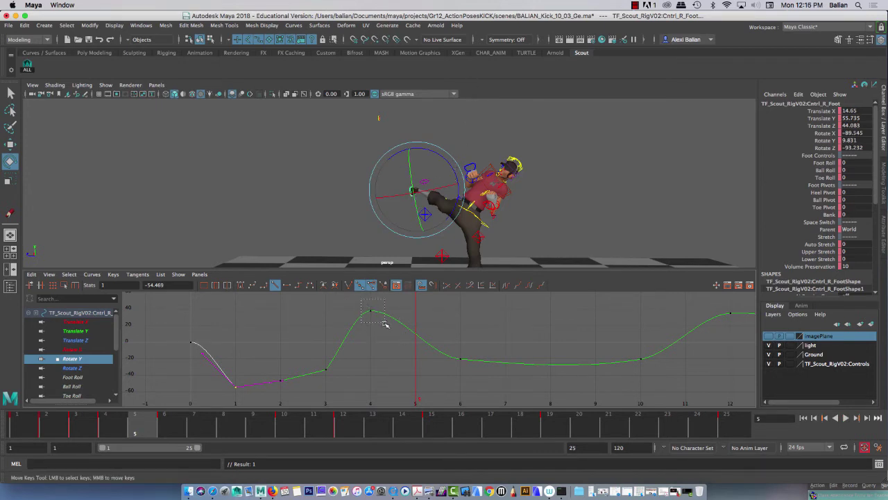
# - Make the frame 4 Rotate Y key linear and break frame 6's tangents, raising its in-tangent
pyautogui.moveTo(385, 324); pyautogui.dragTo(389, 323)
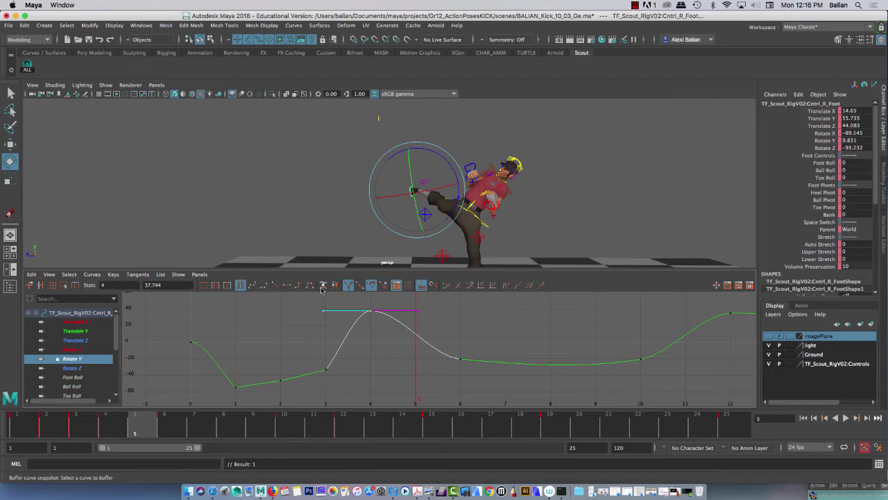
pyautogui.click(275, 284)
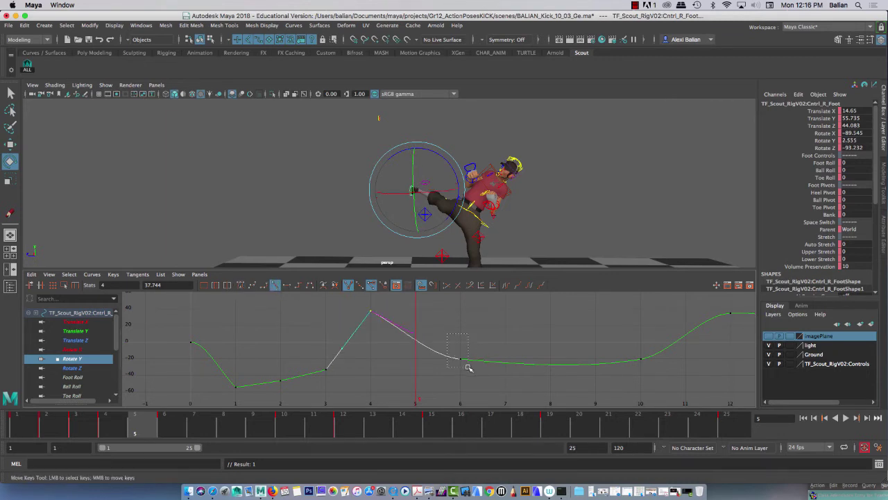
pyautogui.moveTo(468, 367); pyautogui.dragTo(469, 367)
pyautogui.click(348, 286)
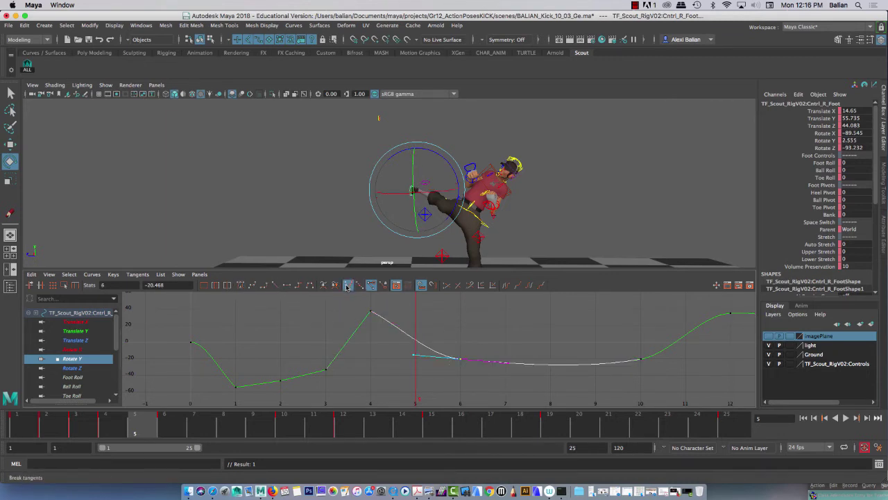
pyautogui.click(275, 284)
pyautogui.moveTo(413, 355); pyautogui.dragTo(420, 339)
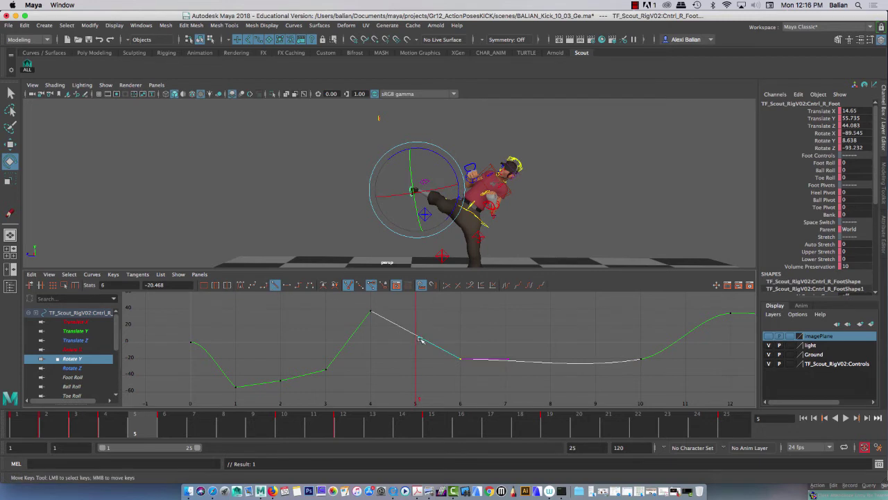
# - Break the frame 10 tangents and flatten frames 6–10 near -20, easing the exit
pyautogui.click(641, 359)
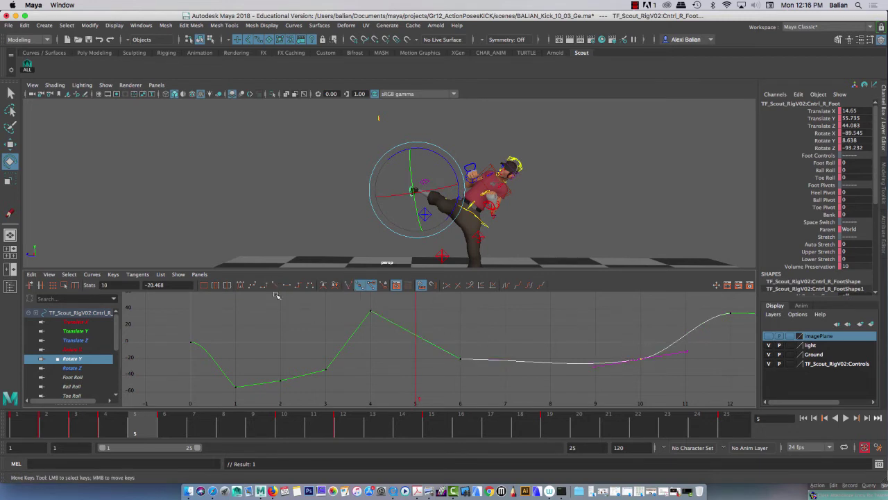
pyautogui.click(347, 285)
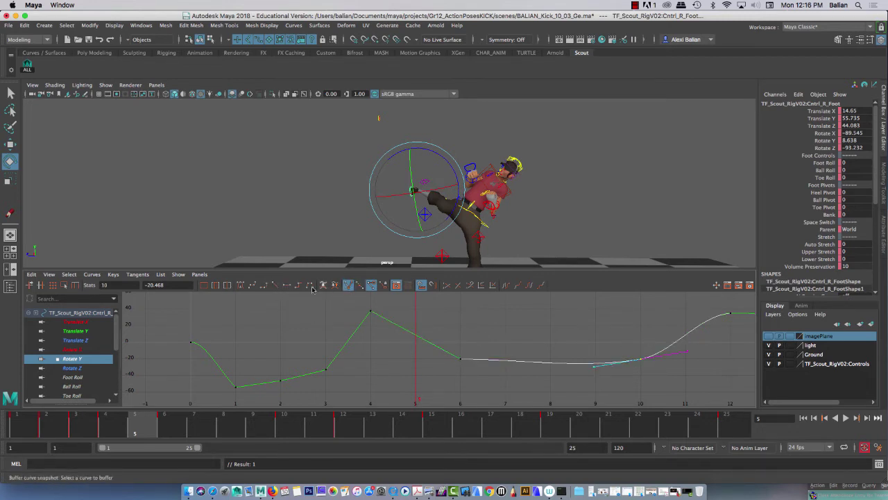
pyautogui.click(276, 284)
pyautogui.moveTo(594, 366); pyautogui.dragTo(593, 358)
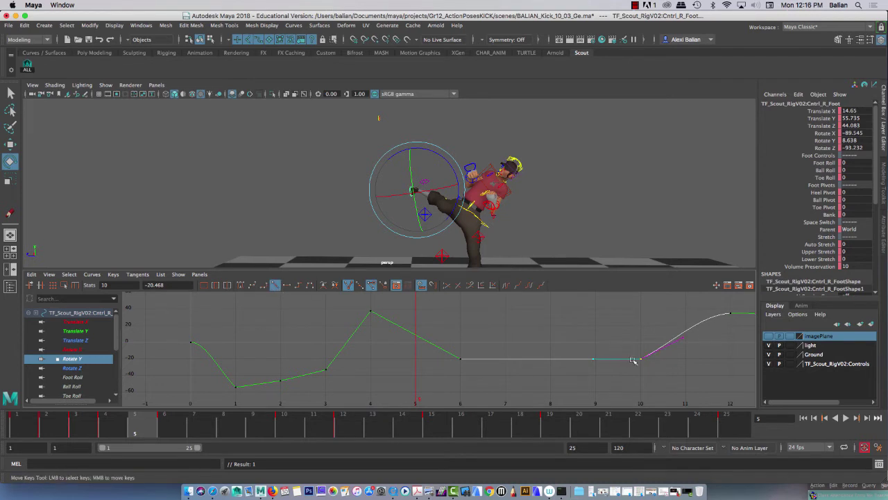
pyautogui.click(683, 343)
pyautogui.moveTo(694, 350); pyautogui.dragTo(703, 374, button='middle')
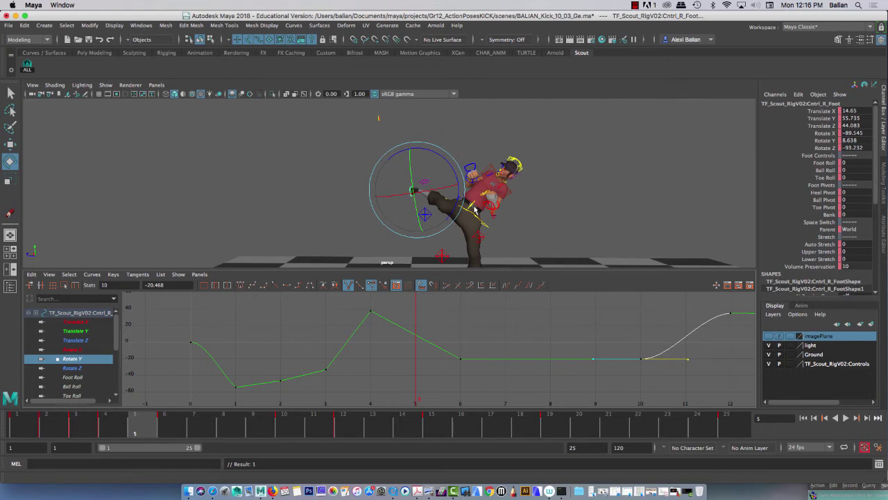
pyautogui.click(91, 349)
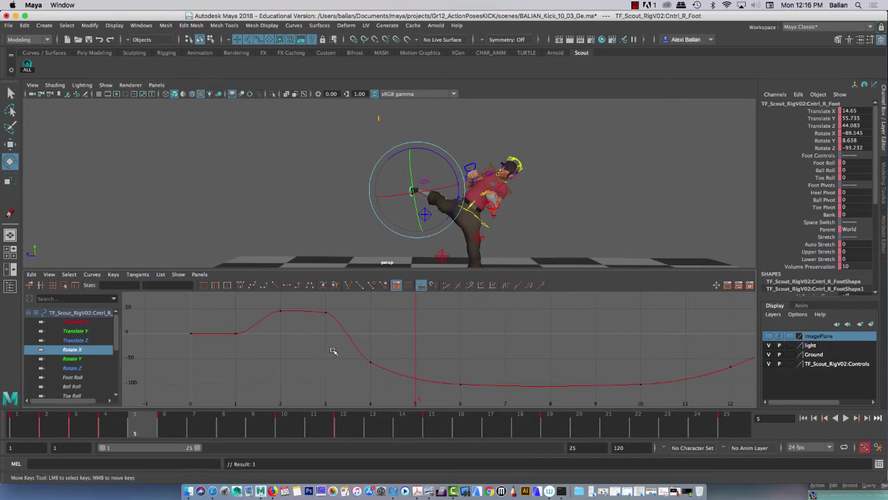
pyautogui.moveTo(21, 421); pyautogui.dragTo(170, 426)
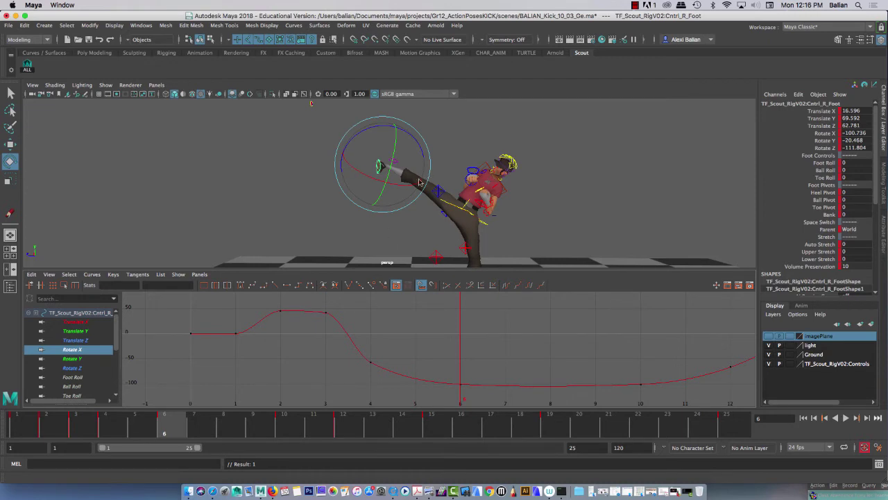
pyautogui.click(111, 426)
pyautogui.moveTo(361, 351); pyautogui.dragTo(391, 380)
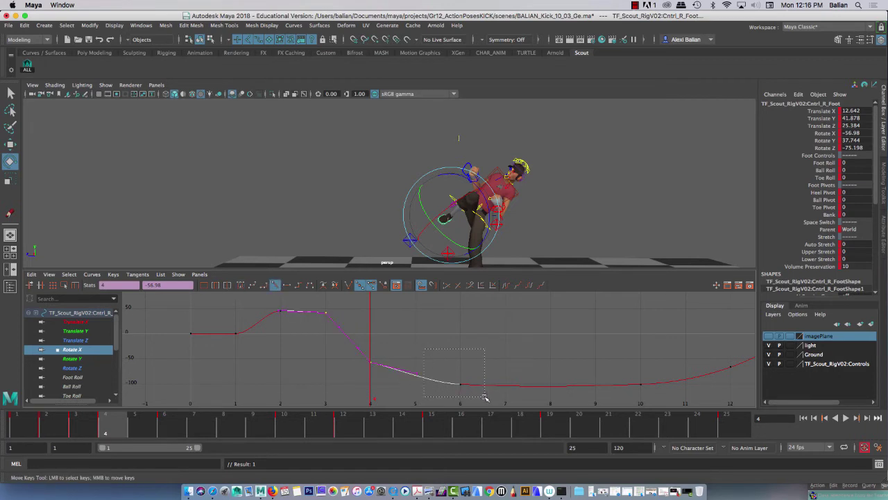
pyautogui.moveTo(484, 397); pyautogui.dragTo(438, 372)
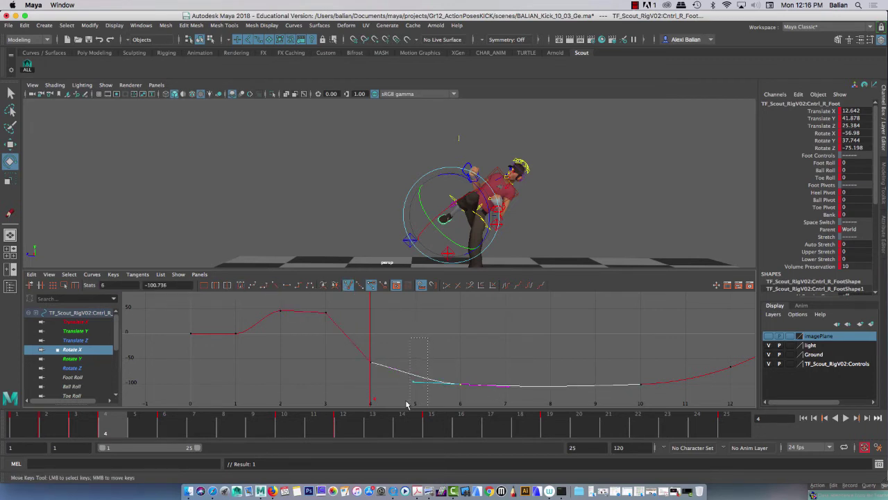
pyautogui.moveTo(401, 390); pyautogui.dragTo(403, 380, button='middle')
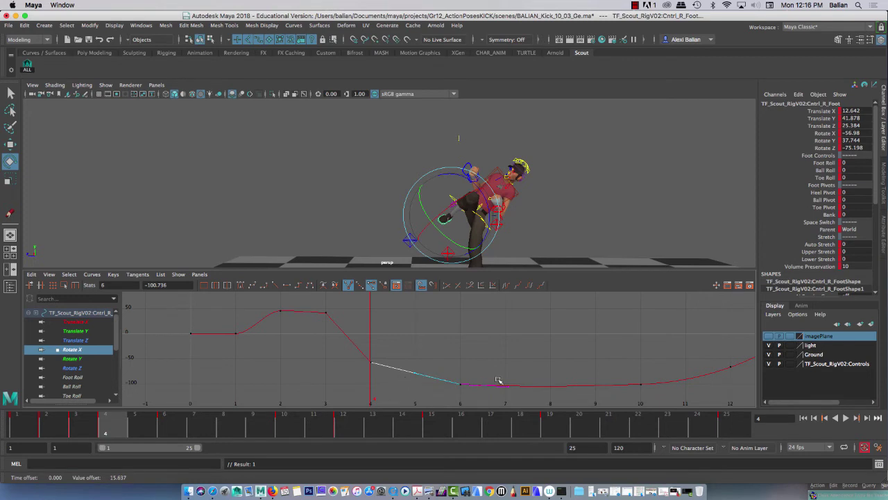
pyautogui.moveTo(517, 398); pyautogui.dragTo(518, 395, button='middle')
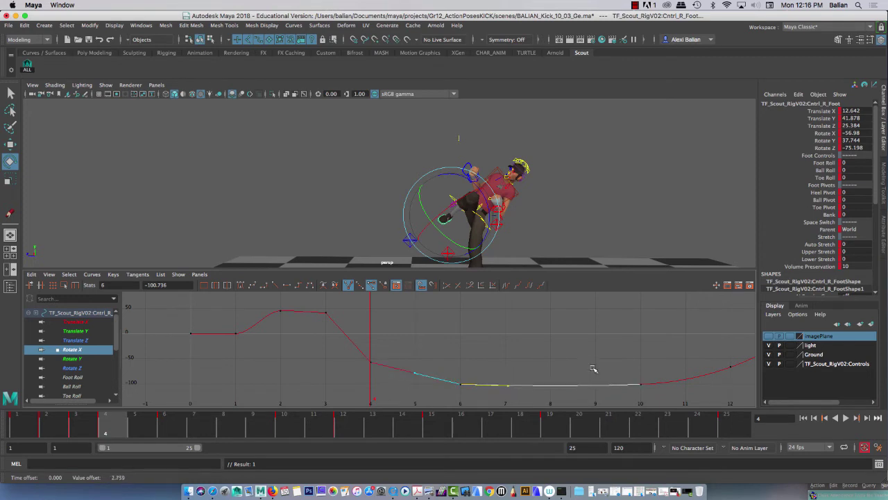
pyautogui.moveTo(667, 401); pyautogui.dragTo(665, 402)
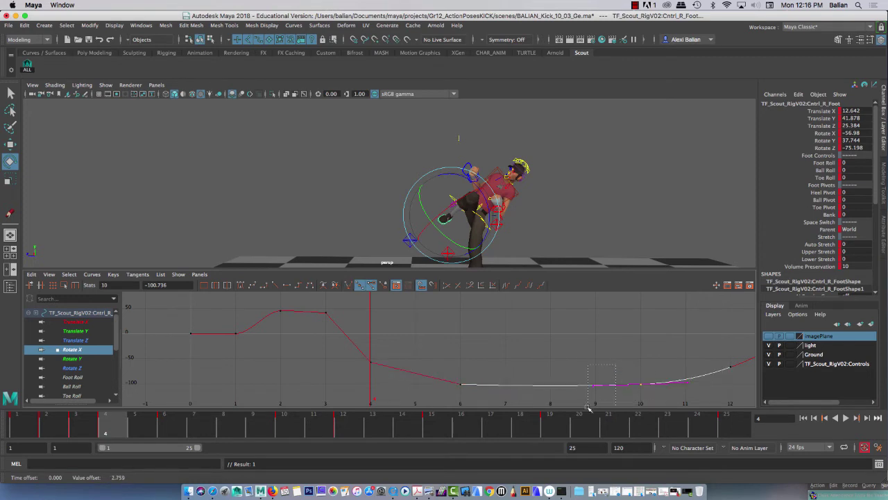
pyautogui.click(348, 286)
pyautogui.moveTo(605, 402); pyautogui.dragTo(603, 402, button='middle')
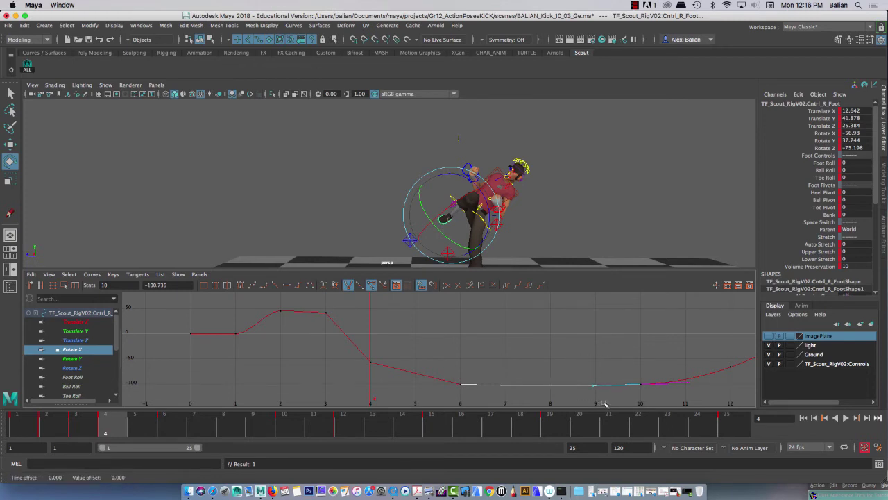
pyautogui.hotkey('alt', 'v')
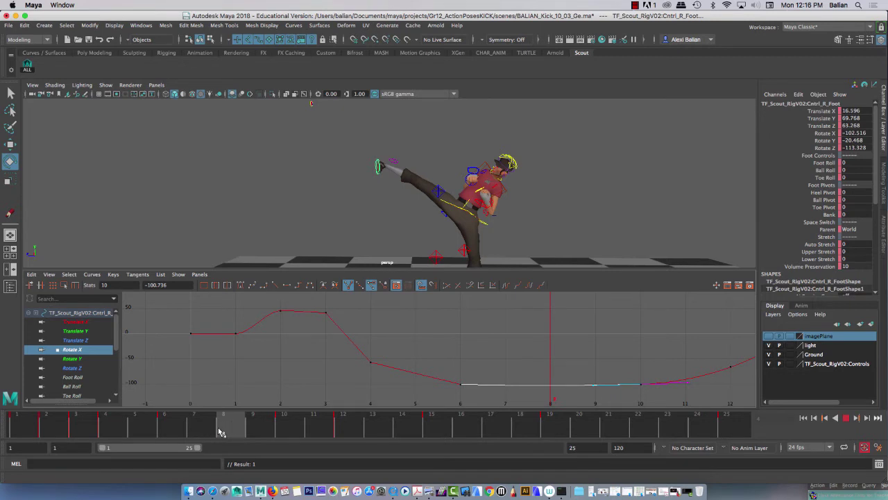
pyautogui.click(219, 431)
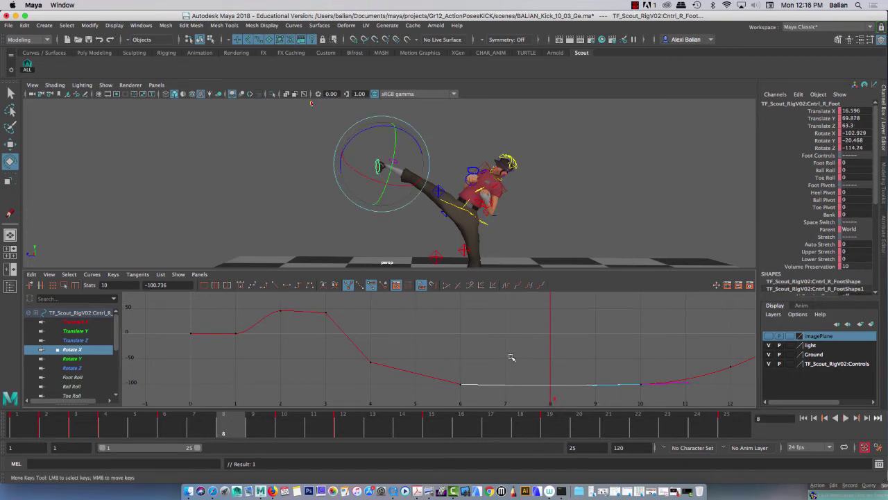
pyautogui.keyDown('alt'); pyautogui.moveTo(511, 358); pyautogui.dragTo(361, 340, button='middle'); pyautogui.keyUp('alt')
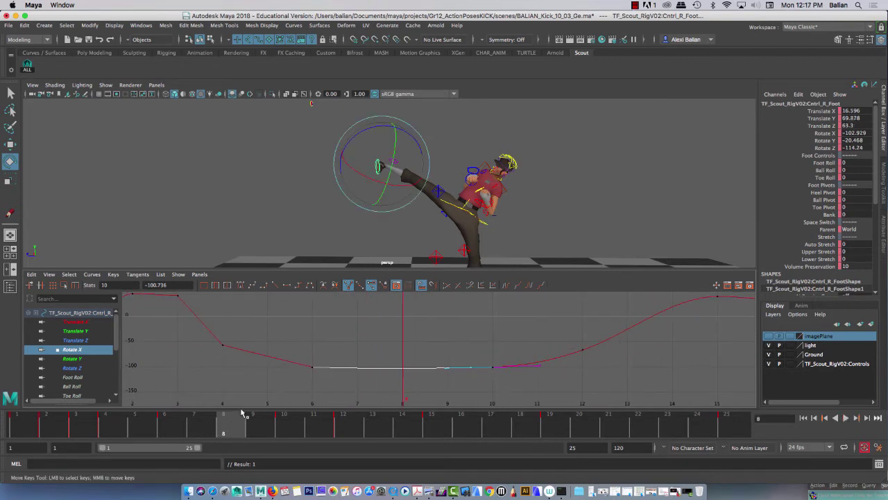
pyautogui.hotkey('alt', 'v')
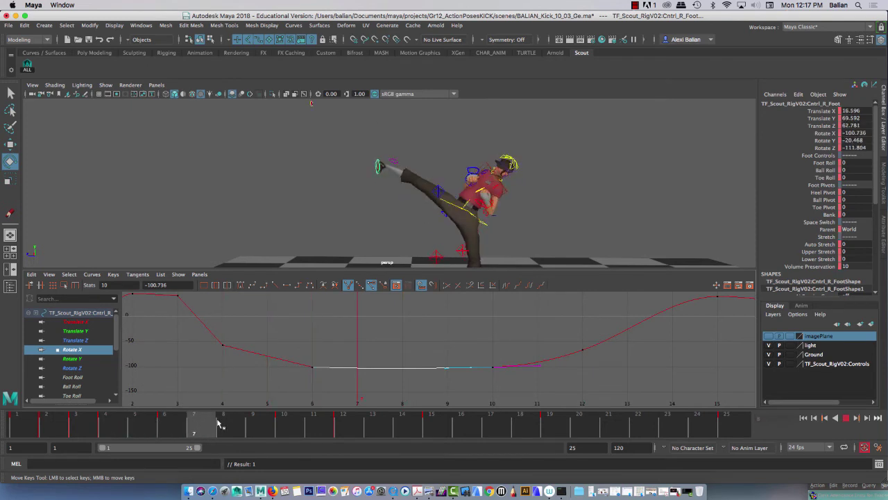
pyautogui.moveTo(220, 425); pyautogui.dragTo(748, 409)
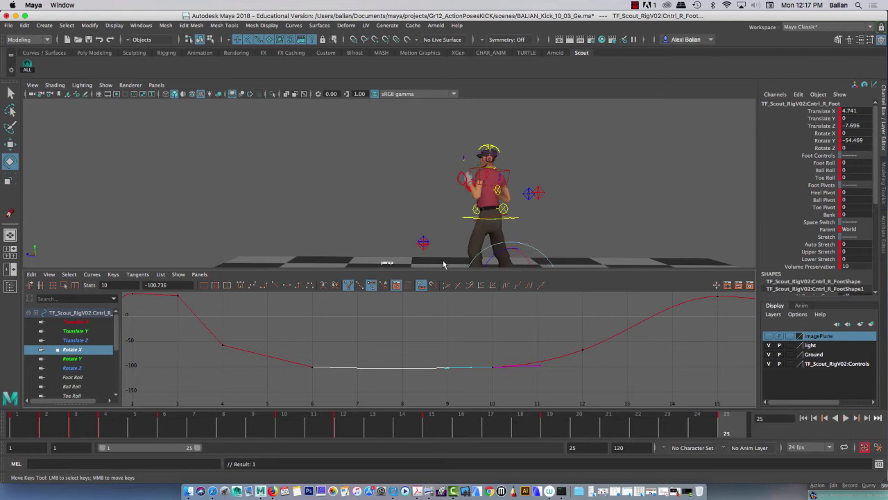
# - Enlarge and orbit the 3D view to inspect the high kick around frames 6–8
pyautogui.moveTo(445, 269); pyautogui.dragTo(444, 300)
pyautogui.keyDown('alt'); pyautogui.moveTo(424, 208); pyautogui.dragTo(375, 208); pyautogui.keyUp('alt')
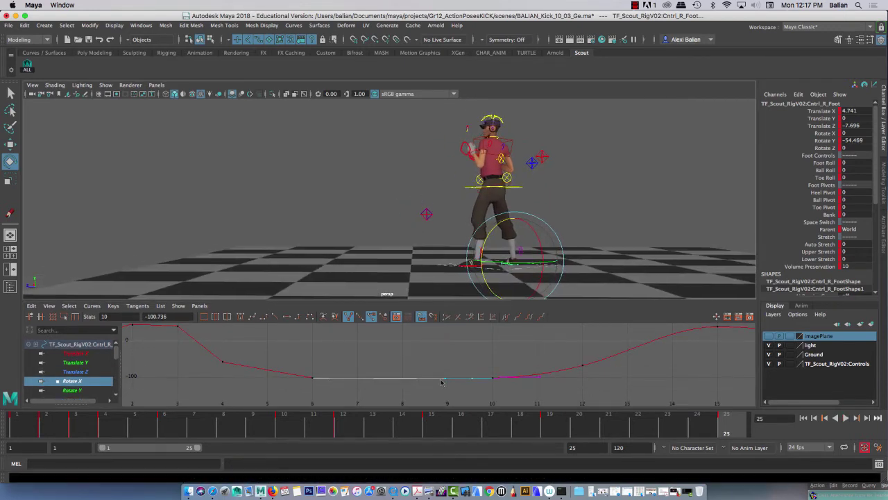
pyautogui.moveTo(235, 425)
pyautogui.mouseDown()
pyautogui.moveTo(70, 423)
pyautogui.moveTo(227, 431)
pyautogui.mouseUp()
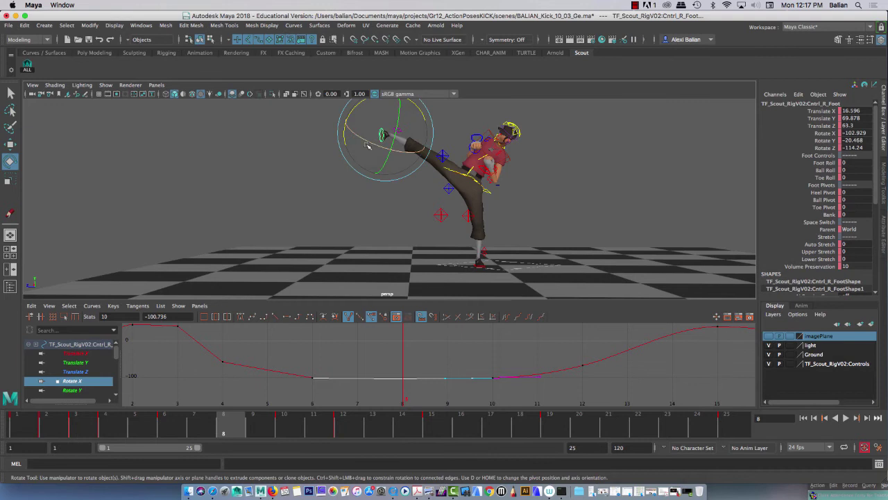
pyautogui.keyDown('alt'); pyautogui.moveTo(375, 154); pyautogui.dragTo(364, 156); pyautogui.keyUp('alt')
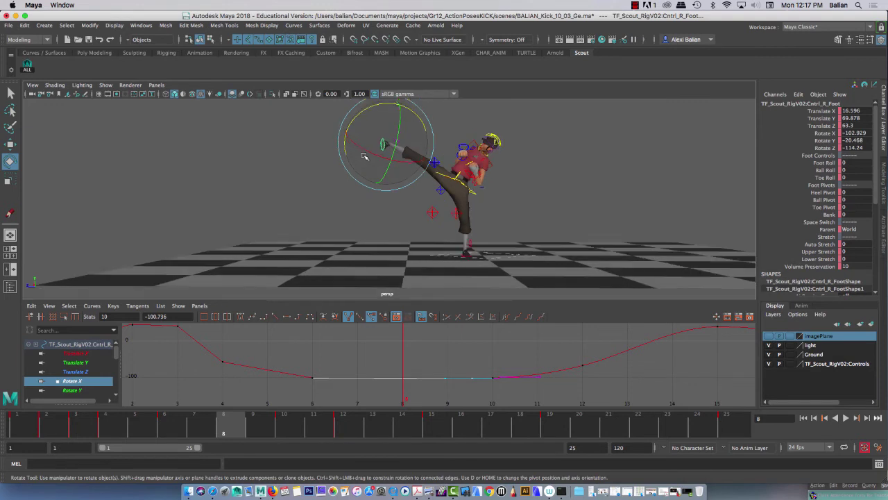
pyautogui.scroll(-1, 117, 355)
# - Lower the frame 6 and 10 Rotate Z keys so frames 6–10 flatten near -110
pyautogui.click(89, 390)
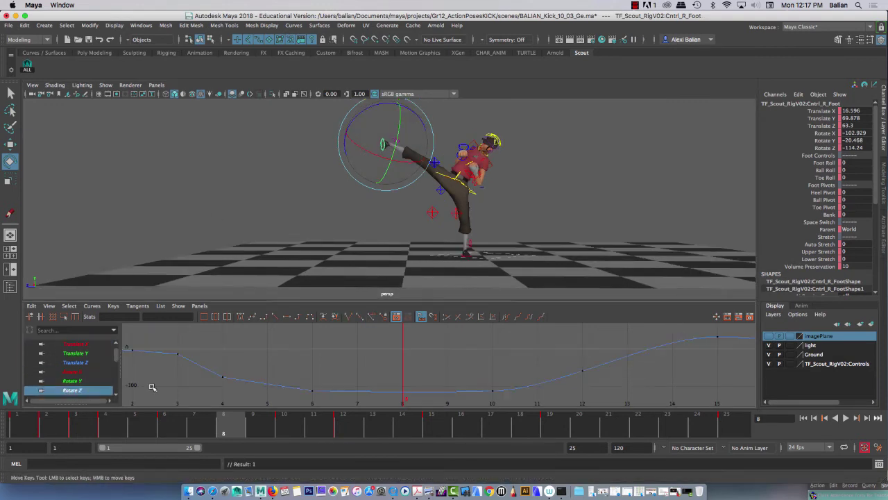
pyautogui.keyDown('alt'); pyautogui.moveTo(336, 370); pyautogui.dragTo(389, 351, button='middle'); pyautogui.keyUp('alt')
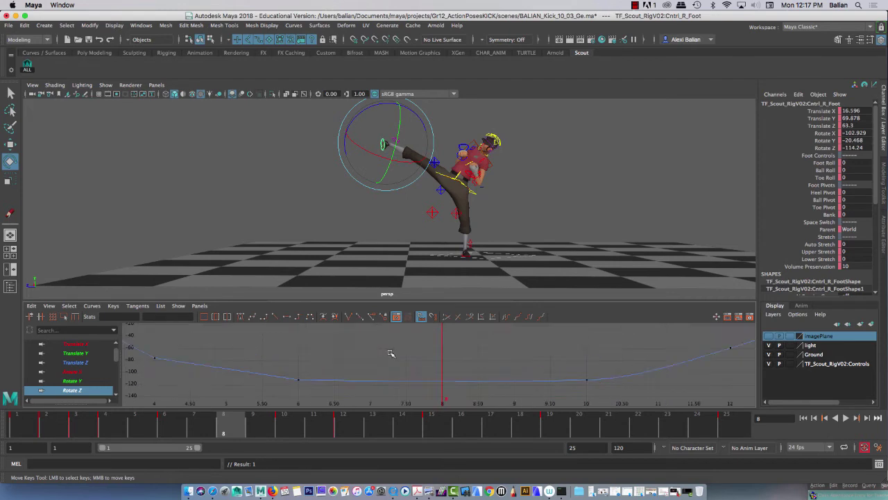
pyautogui.moveTo(338, 355); pyautogui.dragTo(363, 387)
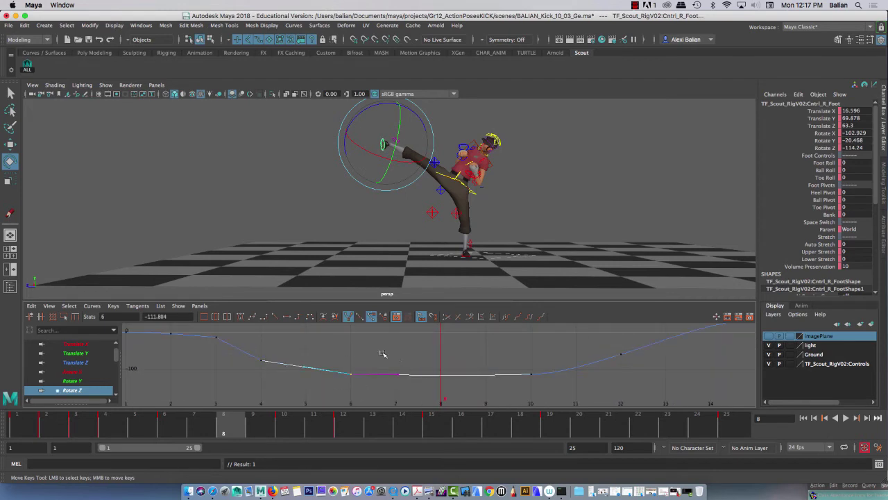
pyautogui.moveTo(413, 347); pyautogui.dragTo(415, 351, button='middle')
pyautogui.moveTo(520, 356); pyautogui.dragTo(547, 382)
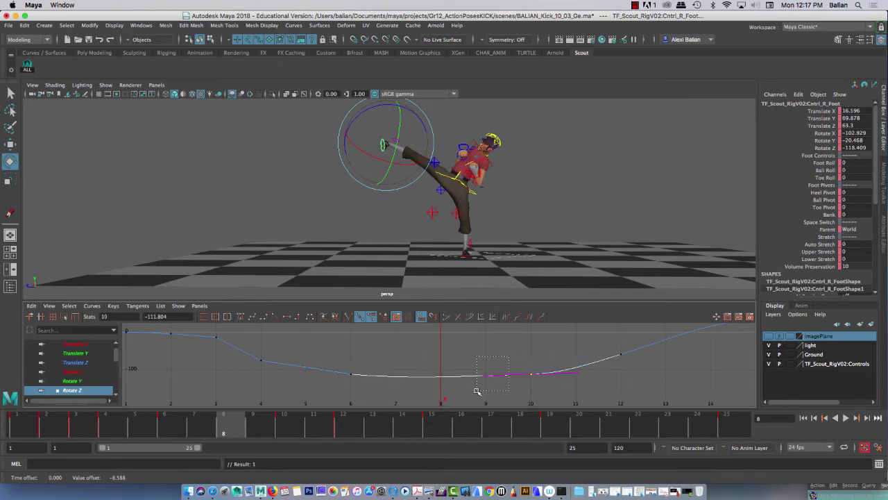
pyautogui.moveTo(478, 375); pyautogui.dragTo(475, 357, button='middle')
pyautogui.moveTo(230, 427)
pyautogui.mouseDown()
pyautogui.moveTo(174, 422)
pyautogui.moveTo(284, 424)
pyautogui.moveTo(162, 424)
pyautogui.moveTo(250, 432)
pyautogui.moveTo(132, 427)
pyautogui.moveTo(220, 438)
pyautogui.moveTo(314, 429)
pyautogui.mouseUp()
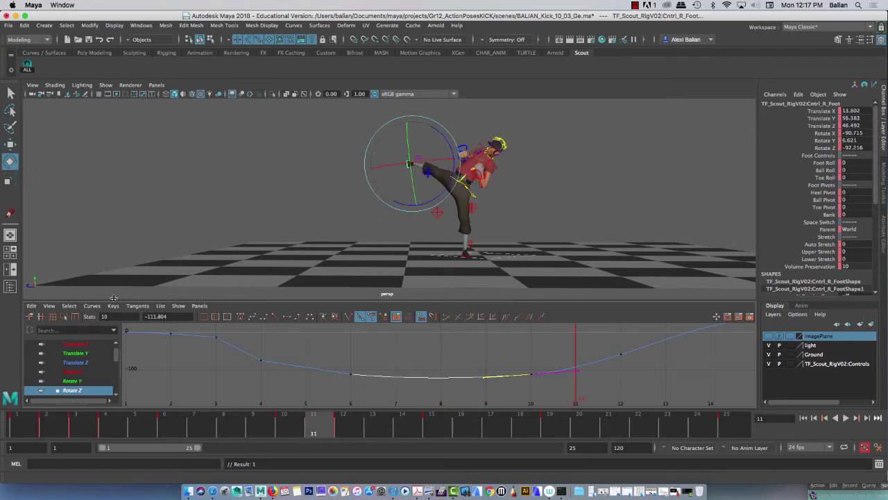
# - Nudge the Rotate Y keys at frames 6 and 10 down and ease the rise after frame 10
pyautogui.click(87, 381)
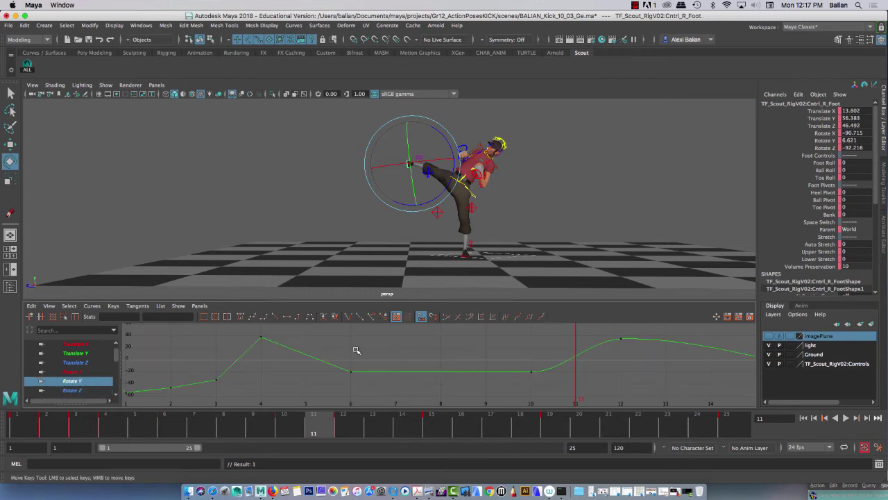
pyautogui.moveTo(329, 355); pyautogui.dragTo(375, 389)
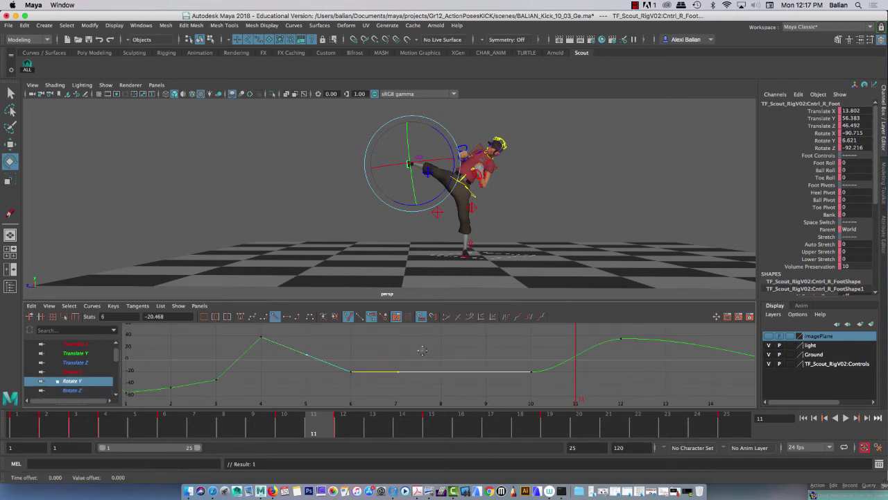
pyautogui.moveTo(422, 351); pyautogui.dragTo(426, 353, button='middle')
pyautogui.moveTo(523, 365); pyautogui.dragTo(539, 379)
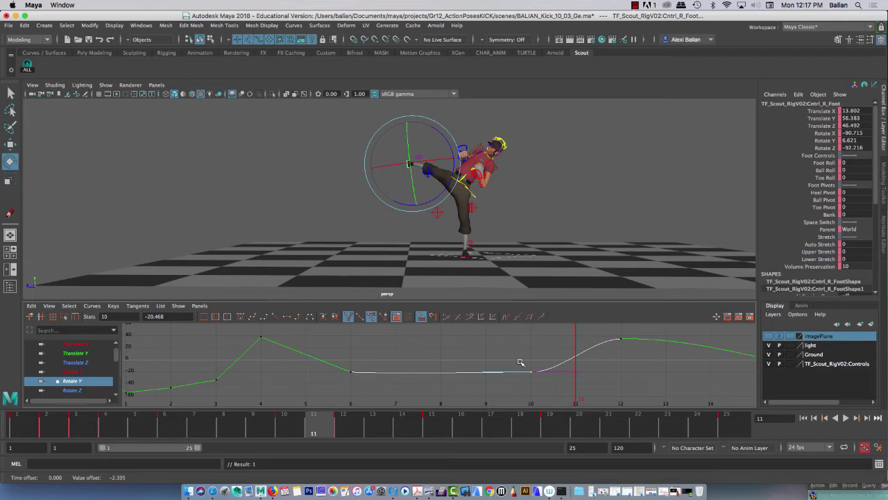
pyautogui.moveTo(485, 352); pyautogui.dragTo(484, 353, button='middle')
pyautogui.moveTo(587, 383)
pyautogui.mouseDown(button='middle')
pyautogui.moveTo(580, 363)
pyautogui.moveTo(584, 378)
pyautogui.mouseUp(button='middle')
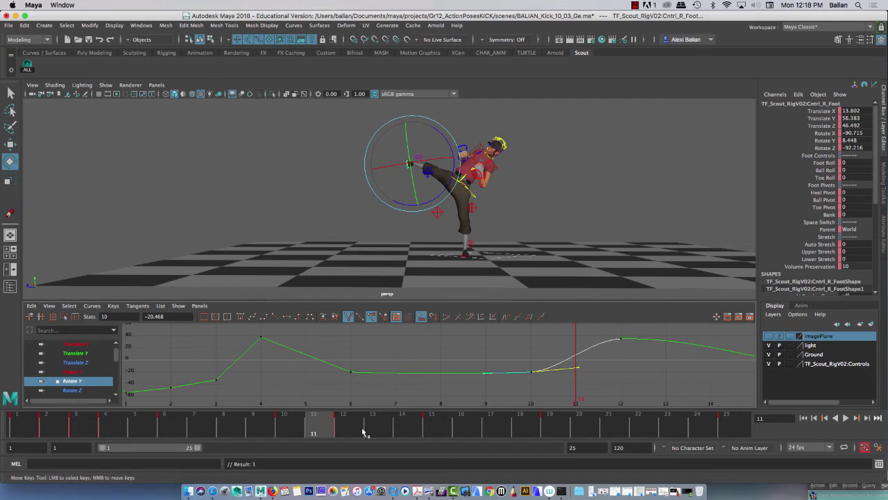
# - Lower the frame 6 and frame 10 Rotate X keys, scrubbing frames 5–8 to check
pyautogui.click(282, 429)
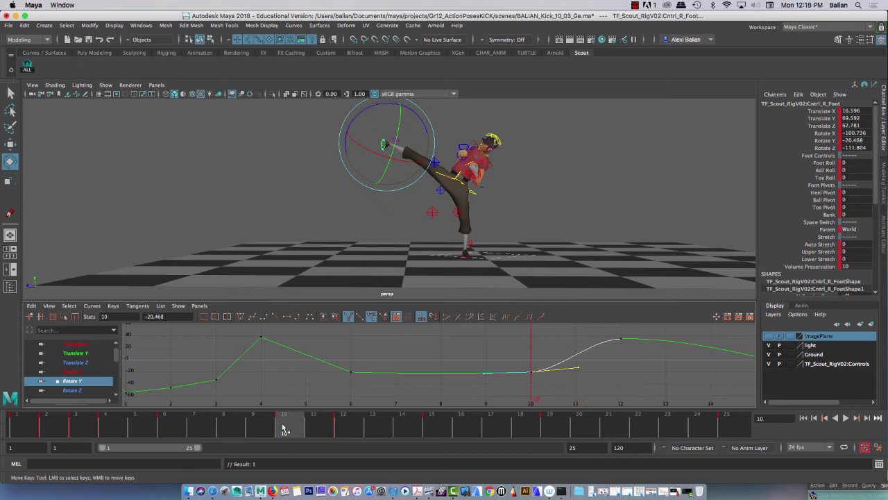
pyautogui.click(78, 372)
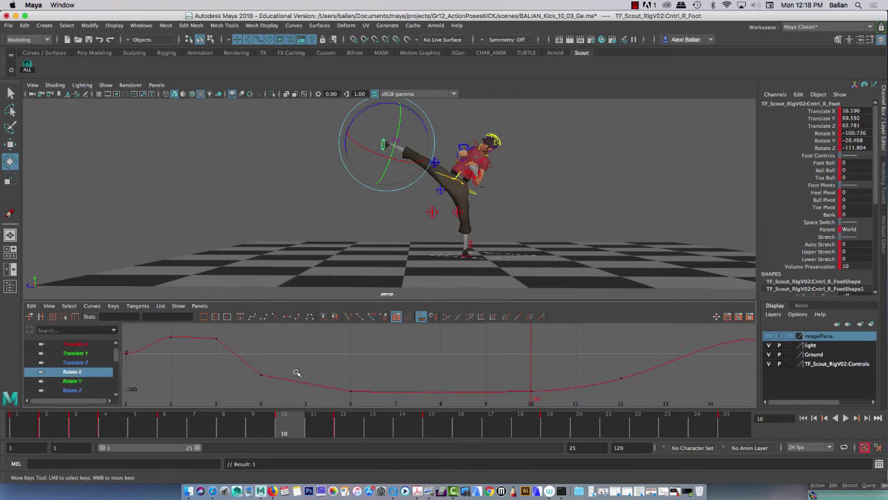
pyautogui.moveTo(339, 375); pyautogui.dragTo(372, 403)
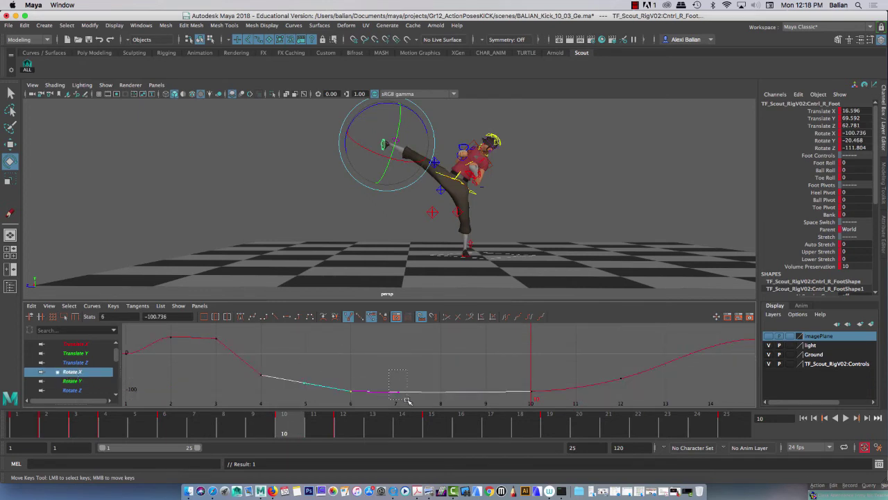
pyautogui.moveTo(412, 363); pyautogui.dragTo(420, 368, button='middle')
pyautogui.moveTo(219, 428); pyautogui.dragTo(213, 432)
pyautogui.click(528, 393)
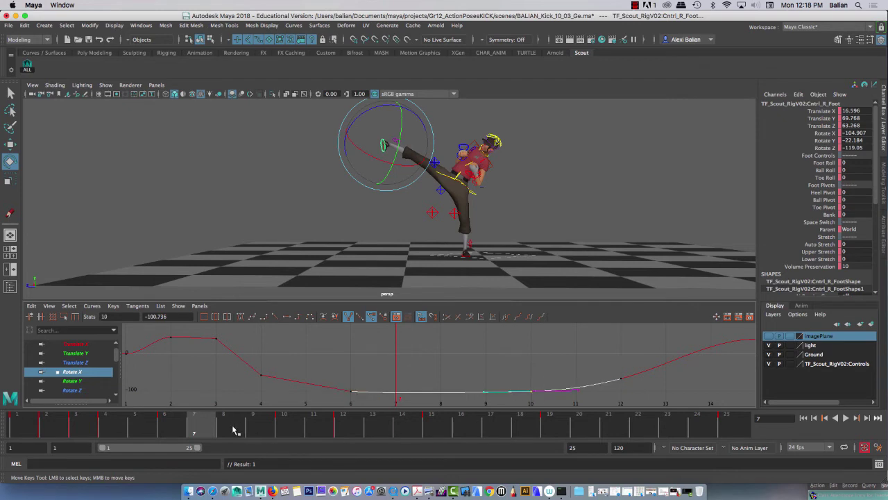
pyautogui.moveTo(482, 362); pyautogui.dragTo(491, 392, button='middle')
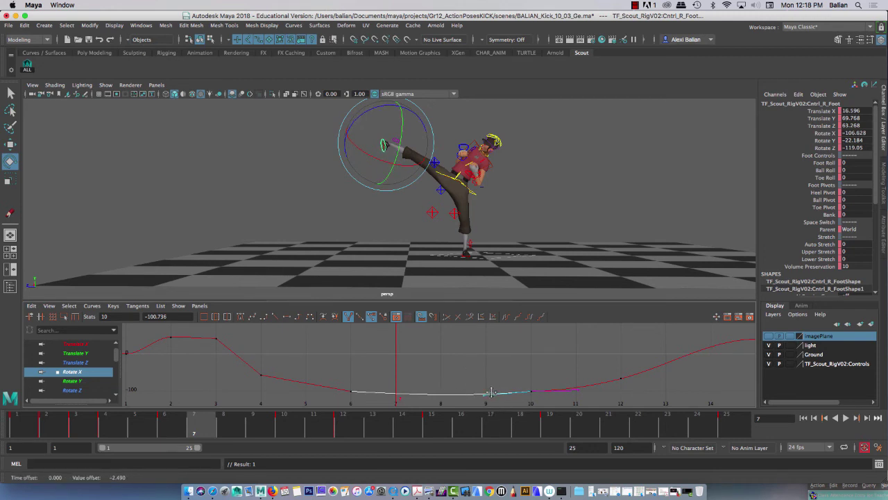
pyautogui.moveTo(139, 425)
pyautogui.mouseDown()
pyautogui.moveTo(234, 442)
pyautogui.moveTo(472, 439)
pyautogui.moveTo(119, 458)
pyautogui.moveTo(247, 458)
pyautogui.moveTo(359, 436)
pyautogui.moveTo(166, 436)
pyautogui.moveTo(224, 434)
pyautogui.mouseUp()
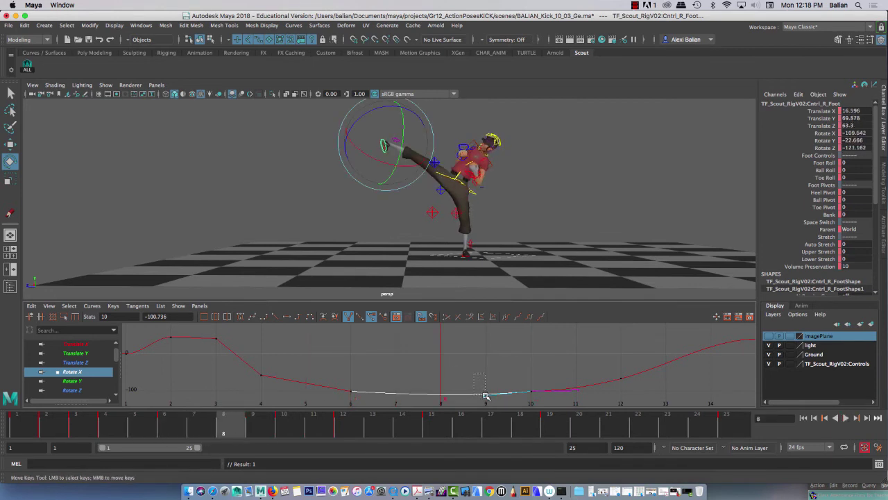
# - Adjust the frame 9 Rotate X key and flatten around frame 6 for a hold near -100.7
pyautogui.moveTo(486, 395); pyautogui.dragTo(485, 396)
pyautogui.moveTo(485, 397); pyautogui.dragTo(485, 398, button='middle')
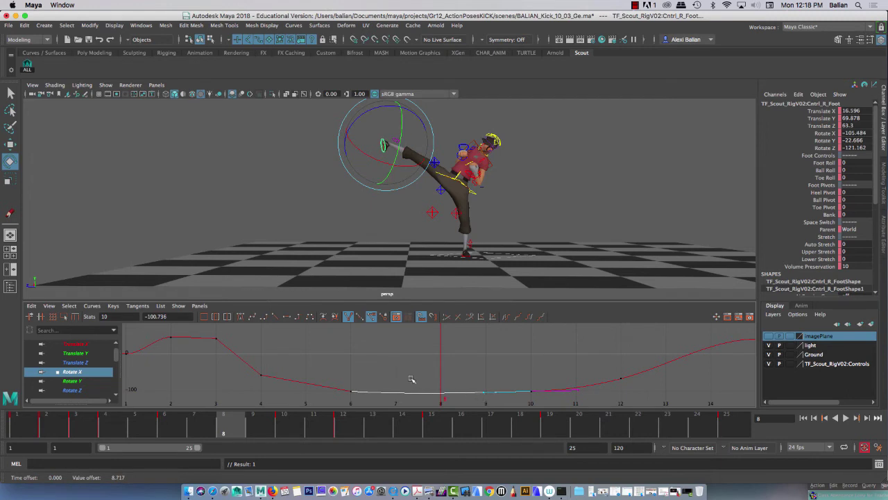
pyautogui.click(351, 392)
pyautogui.moveTo(406, 401); pyautogui.dragTo(408, 400, button='middle')
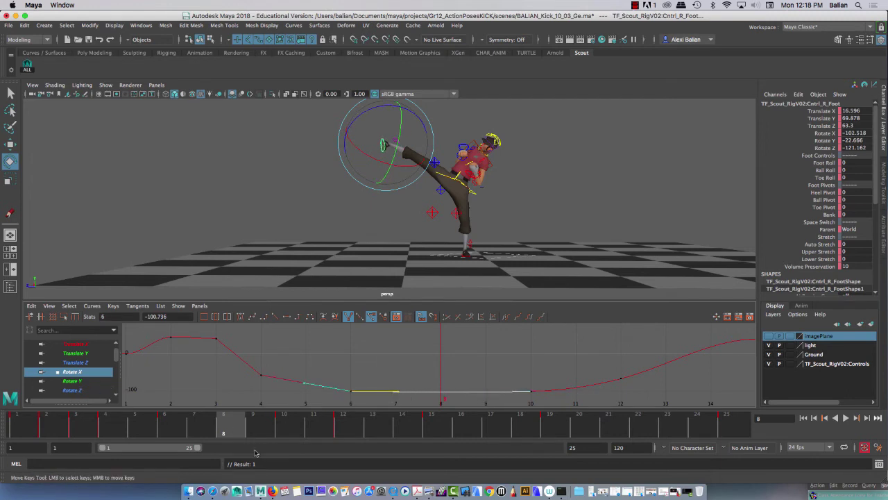
pyautogui.moveTo(220, 430)
pyautogui.mouseDown()
pyautogui.moveTo(149, 428)
pyautogui.moveTo(236, 426)
pyautogui.mouseUp()
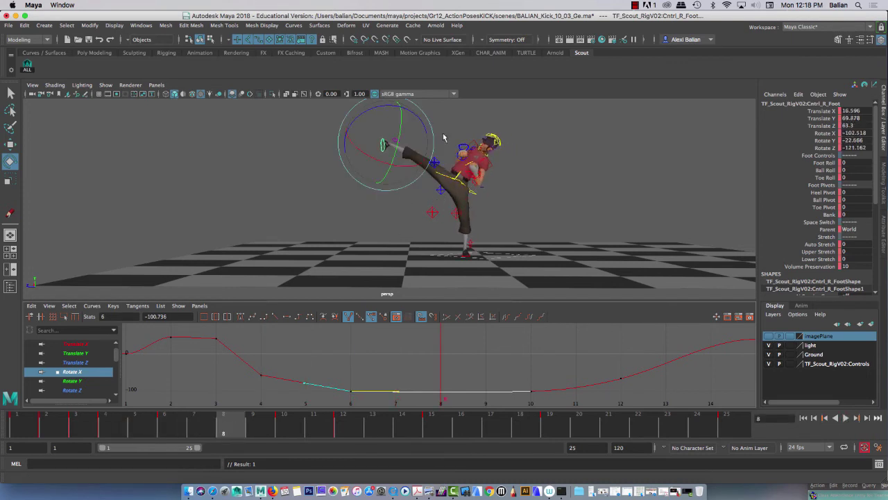
# - With Rotate Y and Z shown, nudge the Rotate Z keys at frames 6, 8 and 10
pyautogui.moveTo(69, 390); pyautogui.dragTo(69, 380)
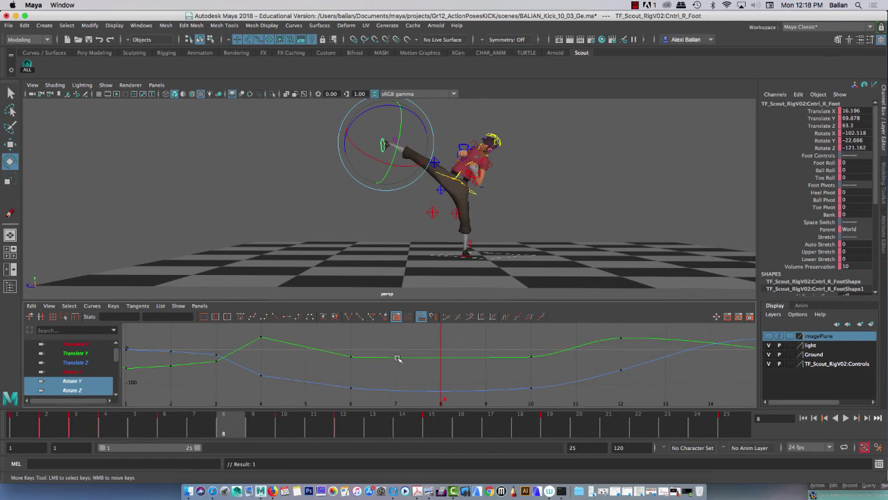
pyautogui.moveTo(349, 380); pyautogui.dragTo(386, 402)
pyautogui.moveTo(383, 382); pyautogui.dragTo(410, 402, button='middle')
pyautogui.moveTo(498, 372); pyautogui.dragTo(551, 397)
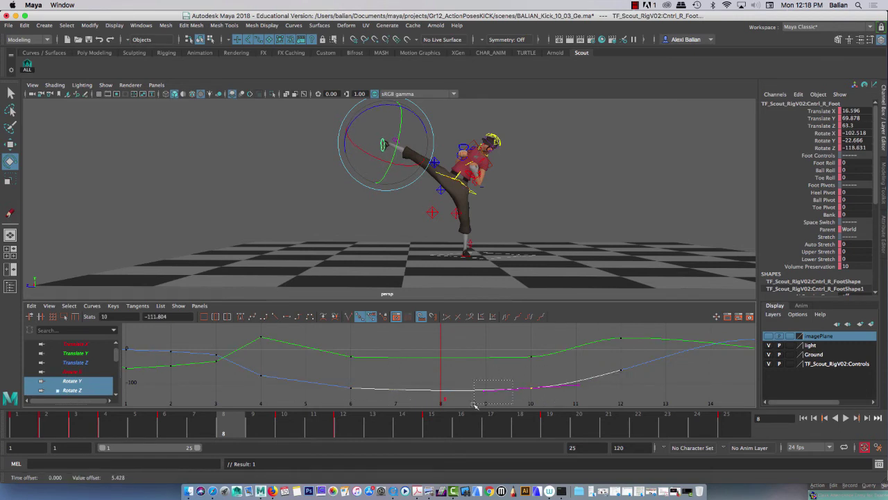
pyautogui.moveTo(479, 400); pyautogui.dragTo(471, 401, button='middle')
pyautogui.moveTo(471, 400); pyautogui.dragTo(472, 403, button='middle')
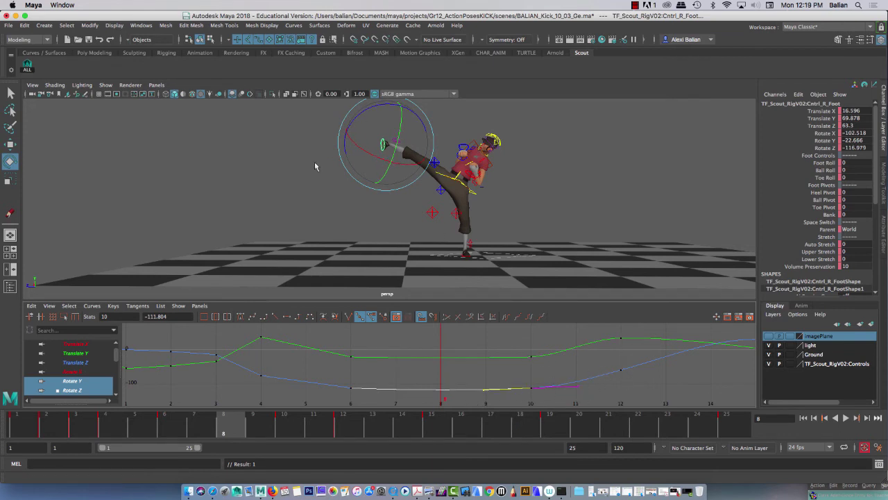
pyautogui.moveTo(253, 425); pyautogui.dragTo(550, 416)
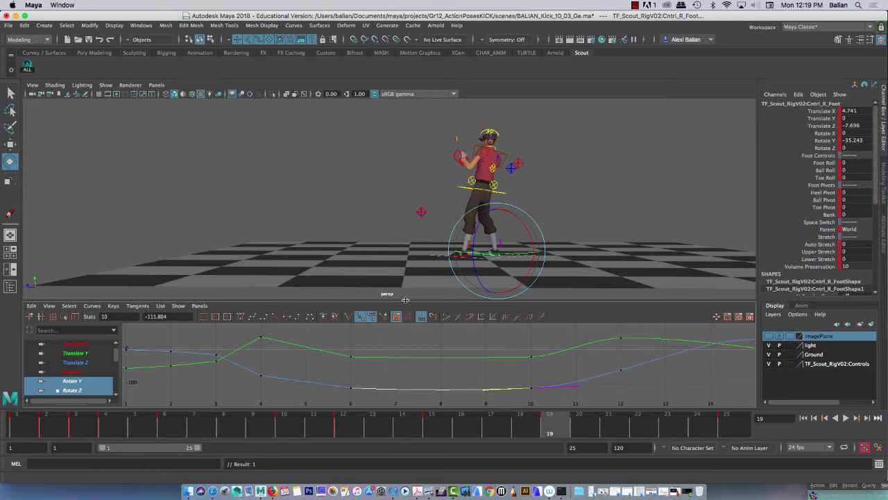
# - Enlarge the viewport, hide the rig's curve controls and orbit around Scout
pyautogui.moveTo(405, 299); pyautogui.dragTo(416, 332)
pyautogui.click(412, 226)
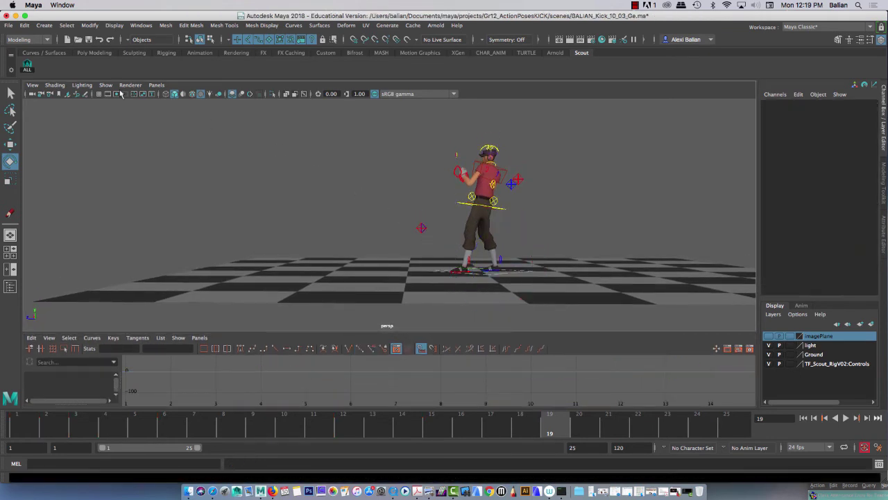
pyautogui.click(106, 85)
pyautogui.click(125, 132)
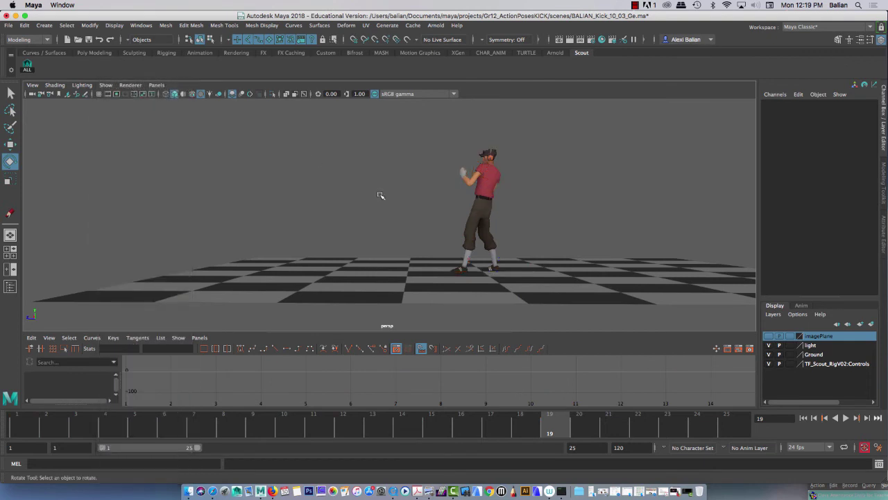
pyautogui.keyDown('alt'); pyautogui.moveTo(399, 227); pyautogui.dragTo(462, 240); pyautogui.keyUp('alt')
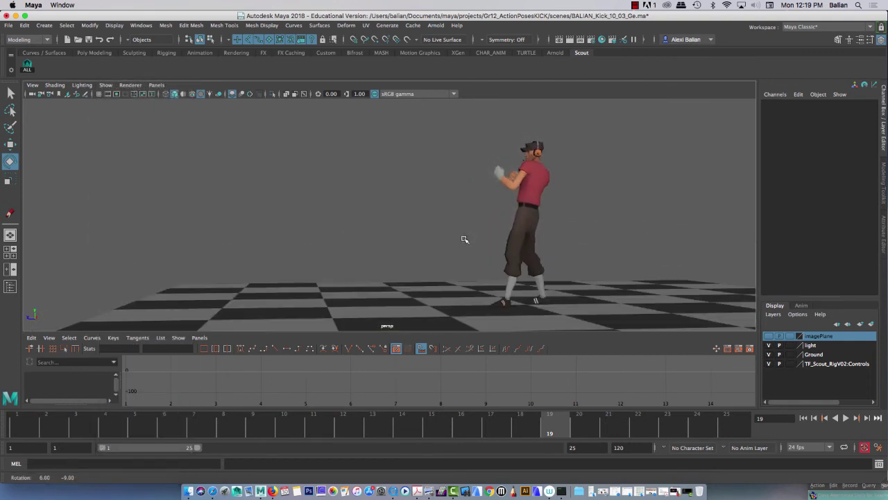
# - Play the kick from frame 1, stop and replay it, then scrub to frame 6
pyautogui.moveTo(128, 427); pyautogui.dragTo(15, 427)
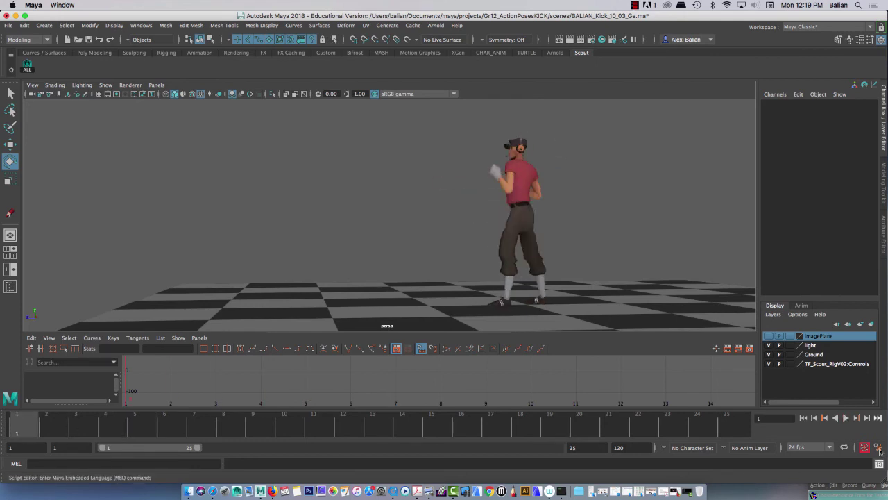
pyautogui.click(846, 418)
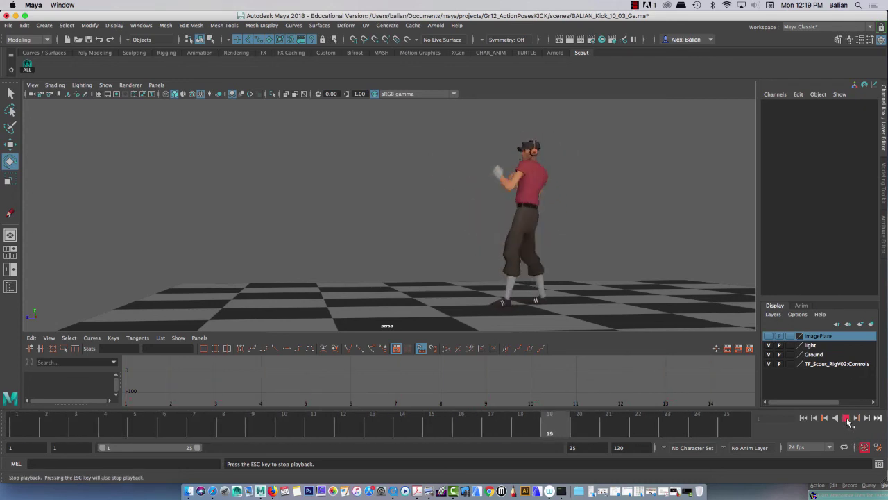
pyautogui.press('Escape')
pyautogui.hotkey('alt', 'v')
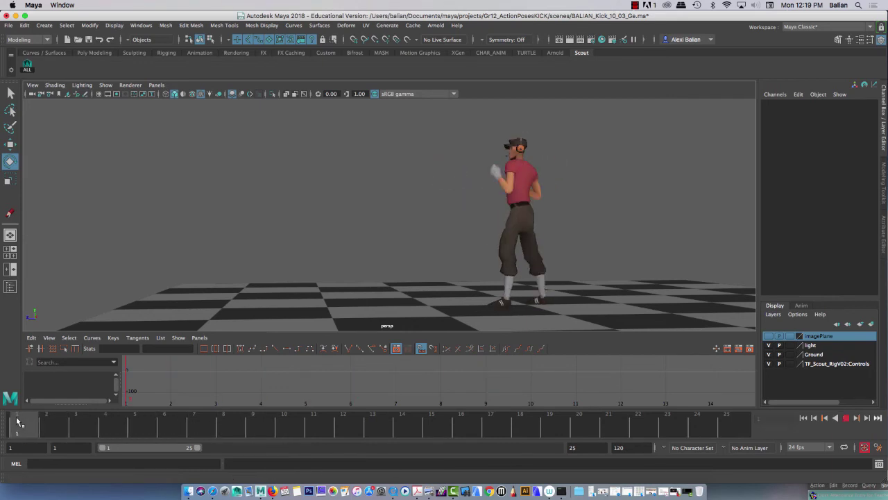
pyautogui.moveTo(63, 423)
pyautogui.mouseDown()
pyautogui.moveTo(127, 424)
pyautogui.moveTo(28, 425)
pyautogui.moveTo(219, 448)
pyautogui.moveTo(80, 446)
pyautogui.moveTo(176, 452)
pyautogui.mouseUp()
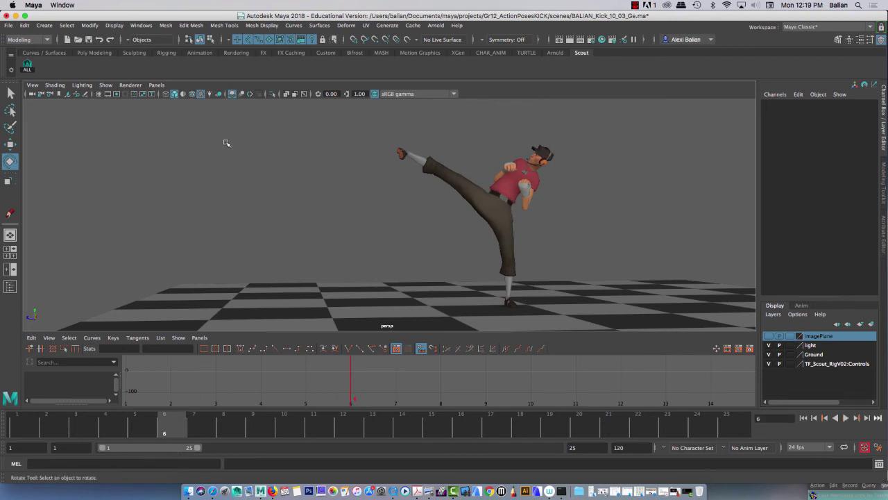
# - Show the NURBS curve controls and move Cntrl_COG to shift the body's weight along Z
pyautogui.click(105, 85)
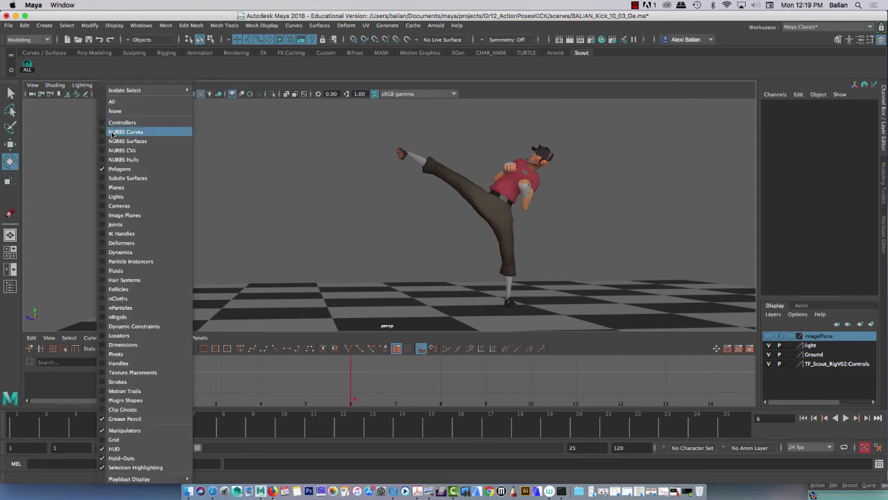
pyautogui.click(115, 132)
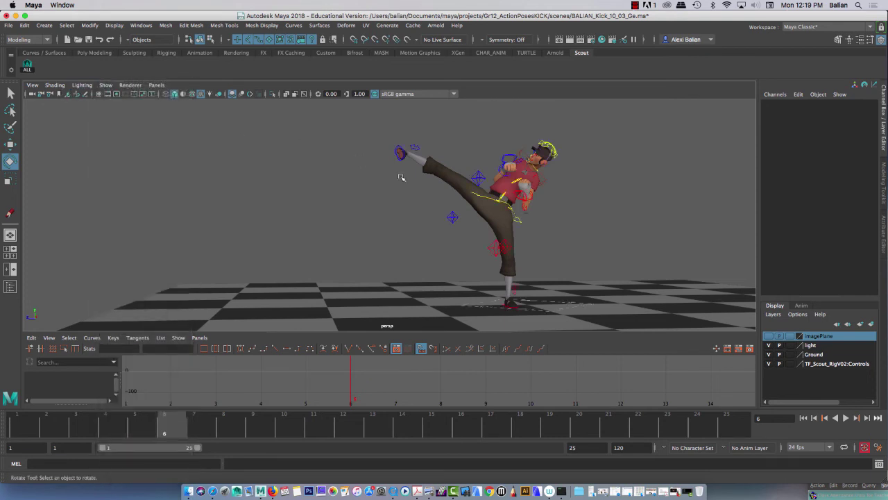
pyautogui.click(510, 205)
pyautogui.press('w')
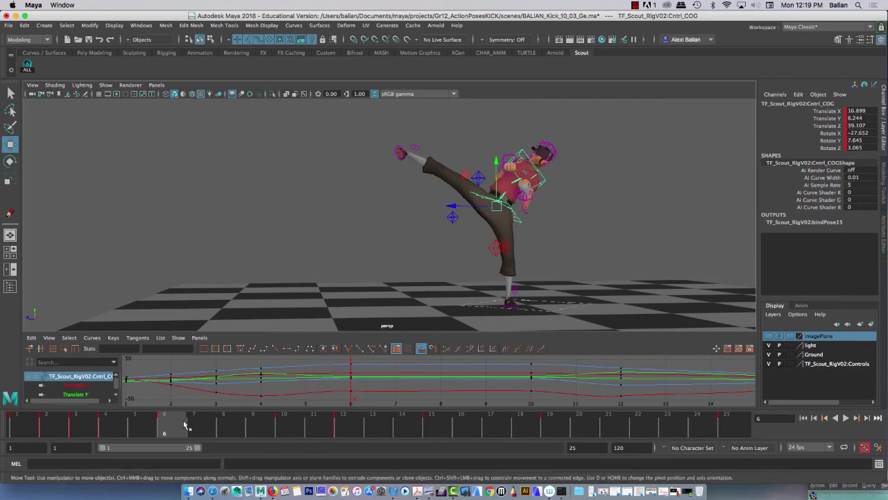
pyautogui.click(452, 206)
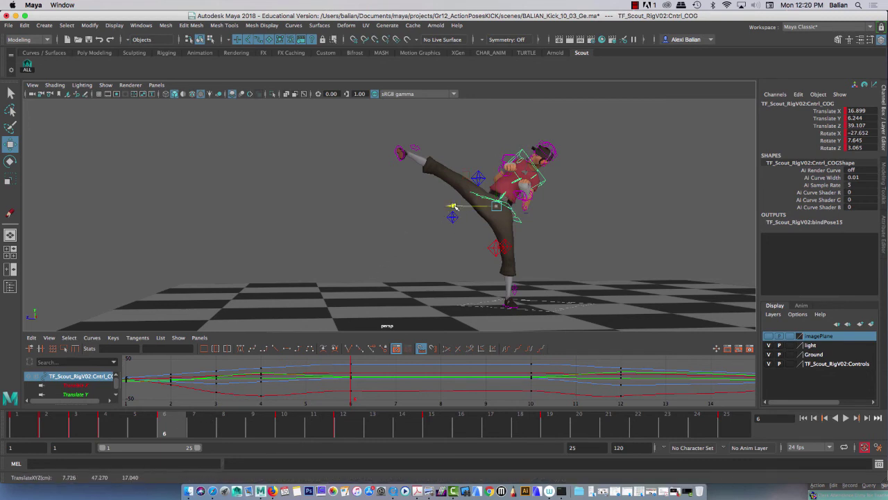
pyautogui.moveTo(452, 206); pyautogui.dragTo(452, 206)
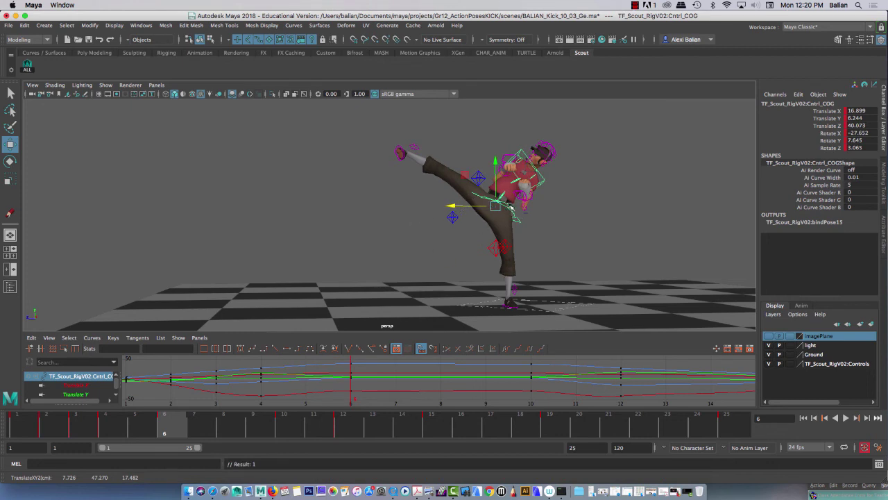
# - Move the right hand control back and the right foot control right, keying each
pyautogui.click(532, 197)
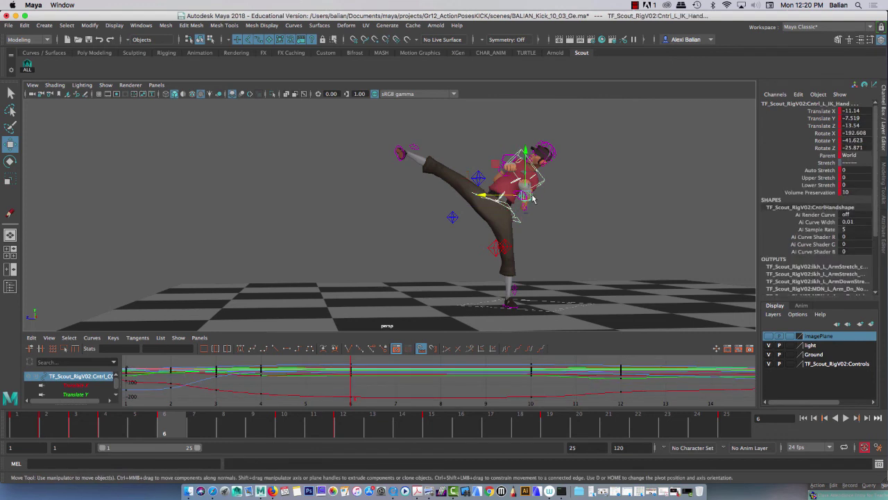
pyautogui.click(503, 174)
pyautogui.moveTo(476, 170); pyautogui.dragTo(457, 164)
pyautogui.press('s')
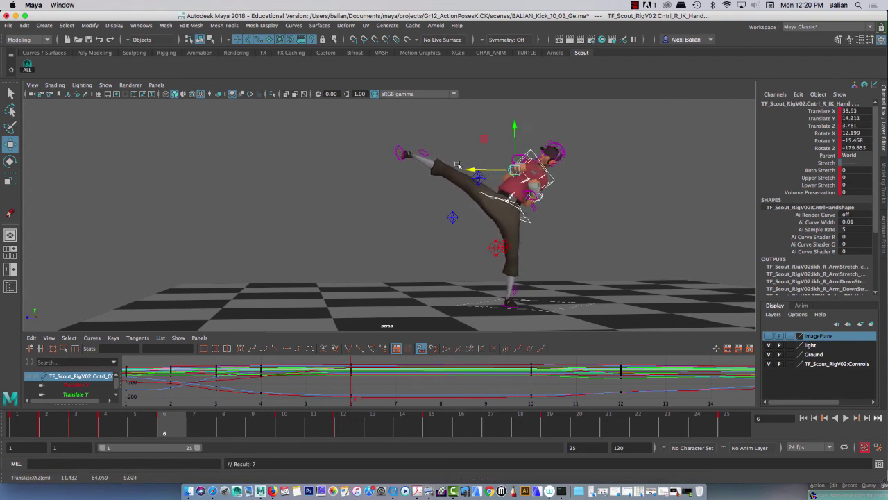
pyautogui.click(403, 153)
pyautogui.moveTo(378, 152); pyautogui.dragTo(398, 158)
pyautogui.press('s')
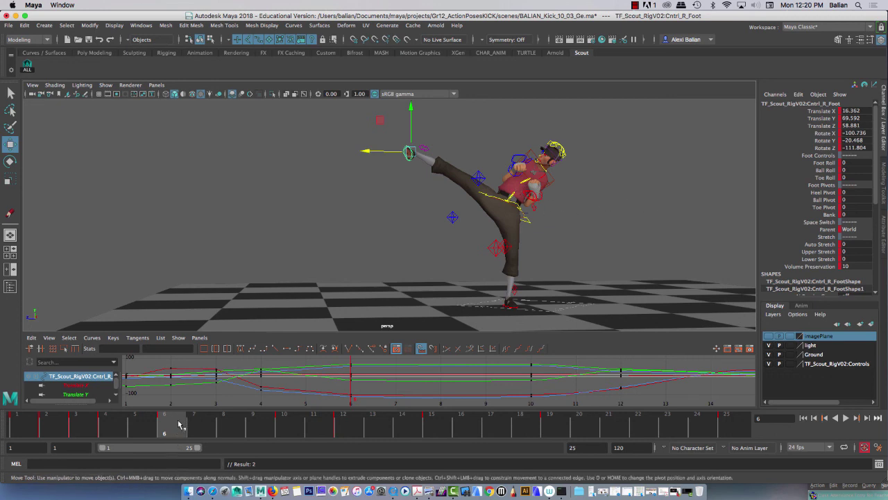
# - Play back the revised kick and scrub through it to check the pose
pyautogui.hotkey('alt', 'v')
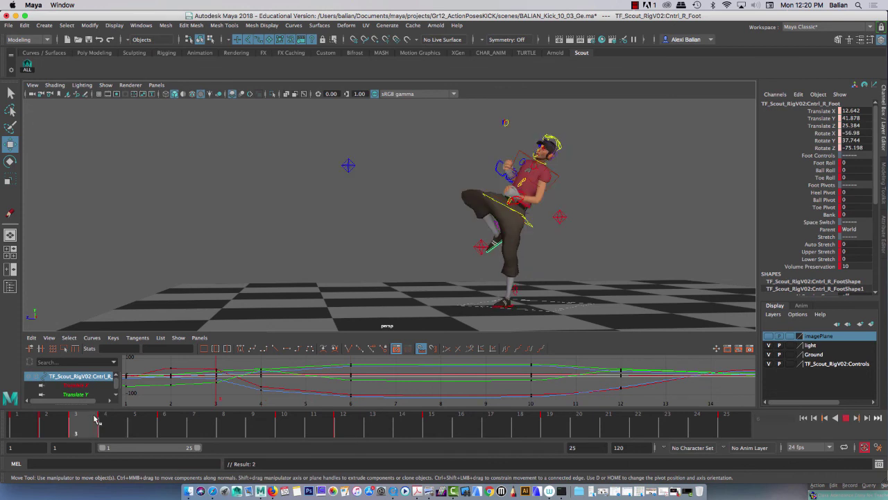
pyautogui.moveTo(166, 426); pyautogui.dragTo(292, 435)
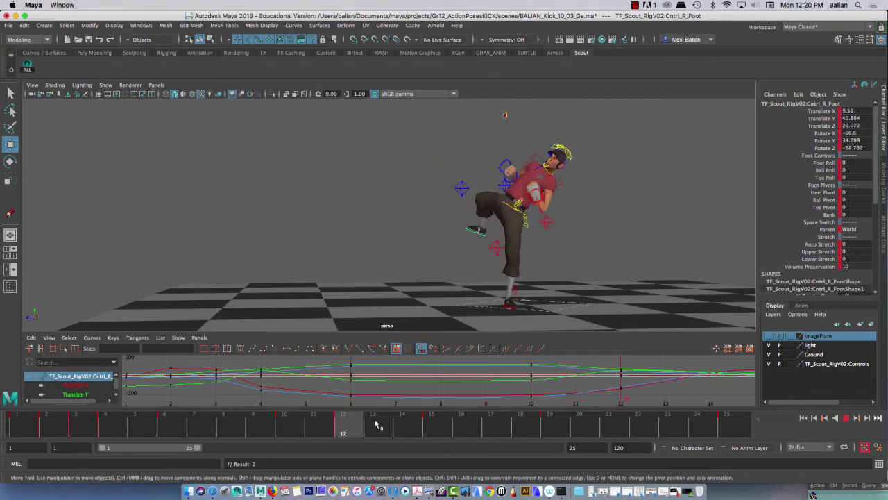
pyautogui.moveTo(155, 423); pyautogui.dragTo(726, 422)
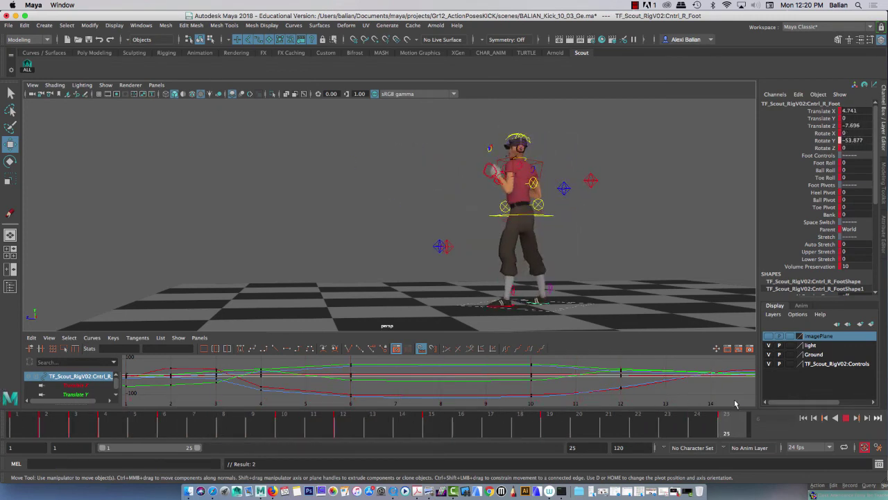
# - Hide the NURBS curve controls, make the viewport taller and select all rig controls
pyautogui.click(107, 85)
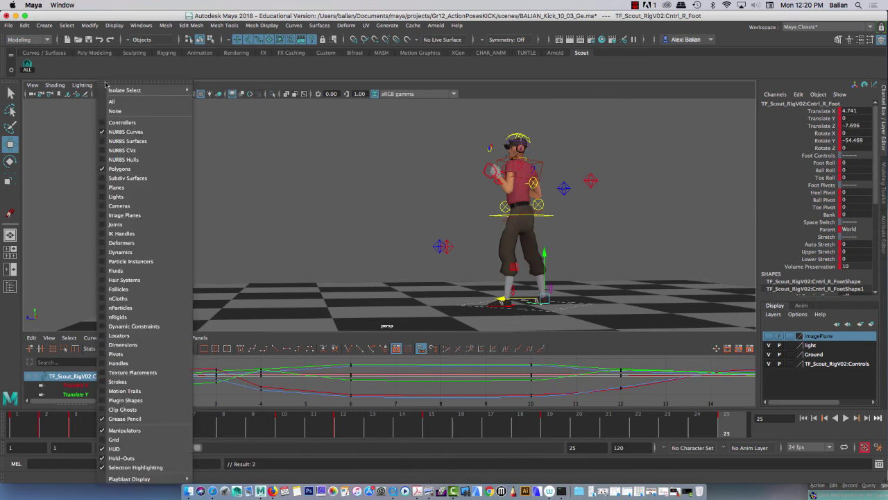
pyautogui.click(113, 132)
pyautogui.click(432, 208)
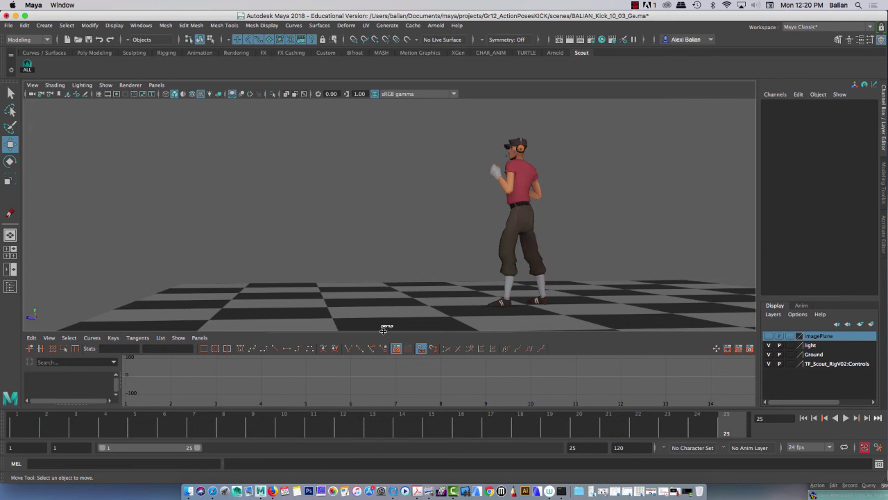
pyautogui.moveTo(383, 331); pyautogui.dragTo(383, 336)
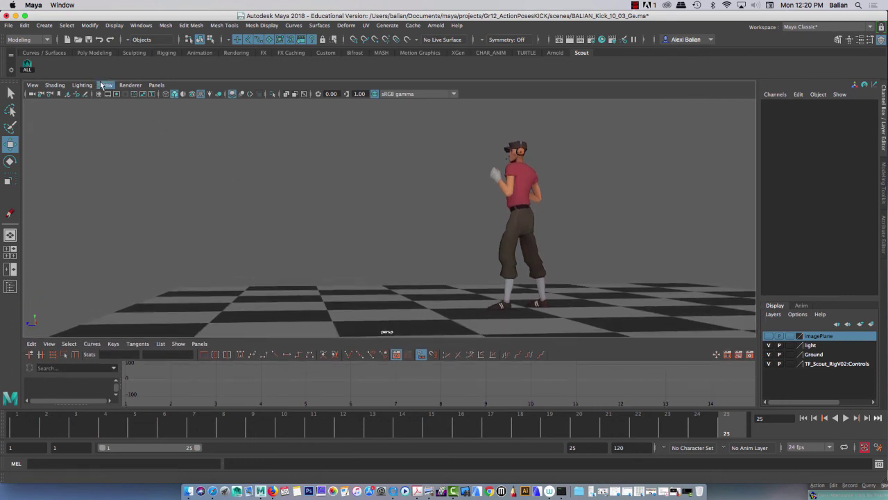
pyautogui.click(27, 66)
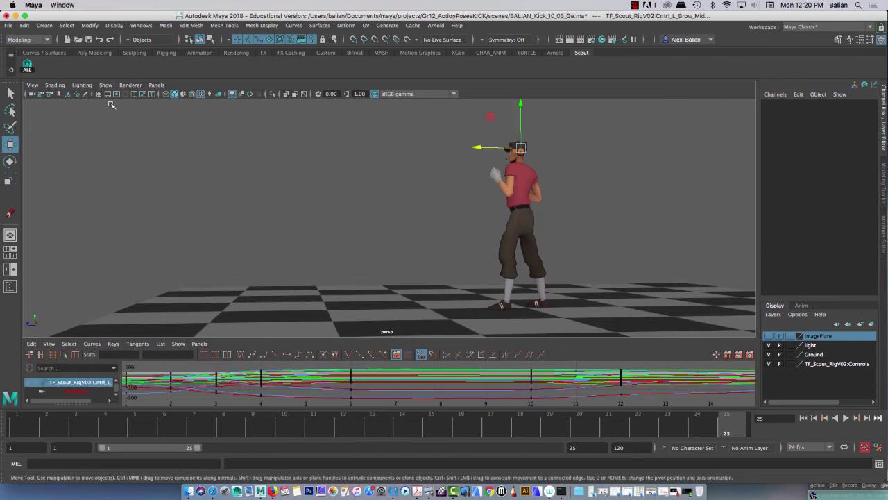
# - Step through frames 1, 6, 10, 13, 15 and 19, then scrub frames 11–15 to compare poses
pyautogui.click(21, 431)
pyautogui.click(166, 430)
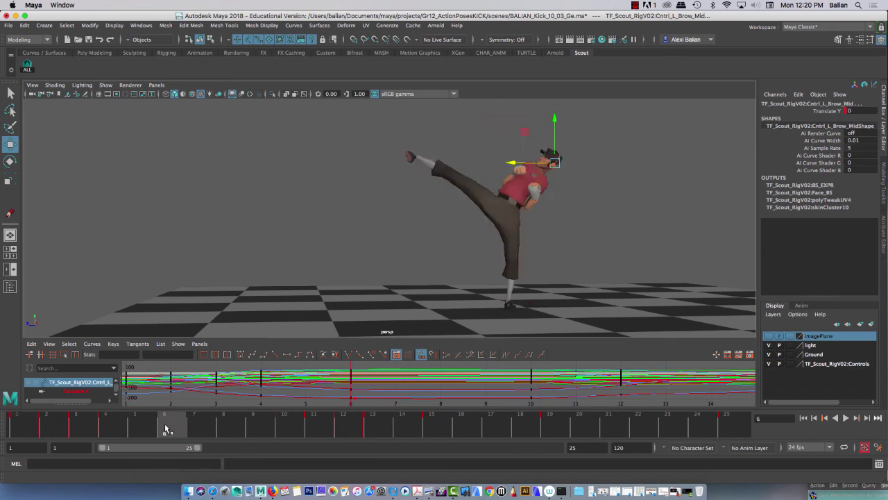
pyautogui.click(288, 429)
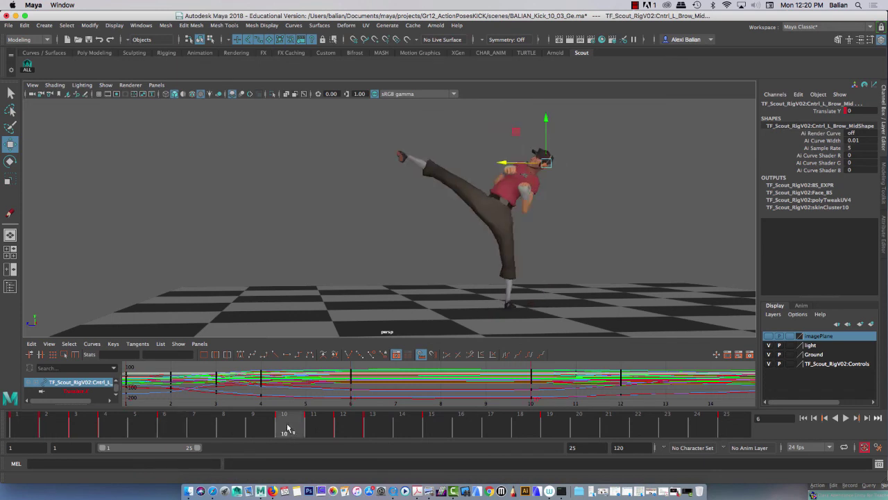
pyautogui.click(373, 429)
pyautogui.click(551, 425)
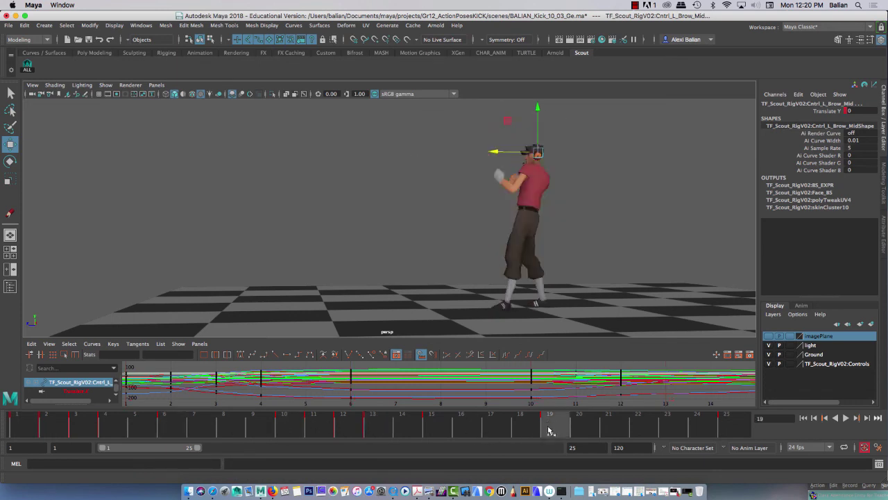
pyautogui.click(431, 429)
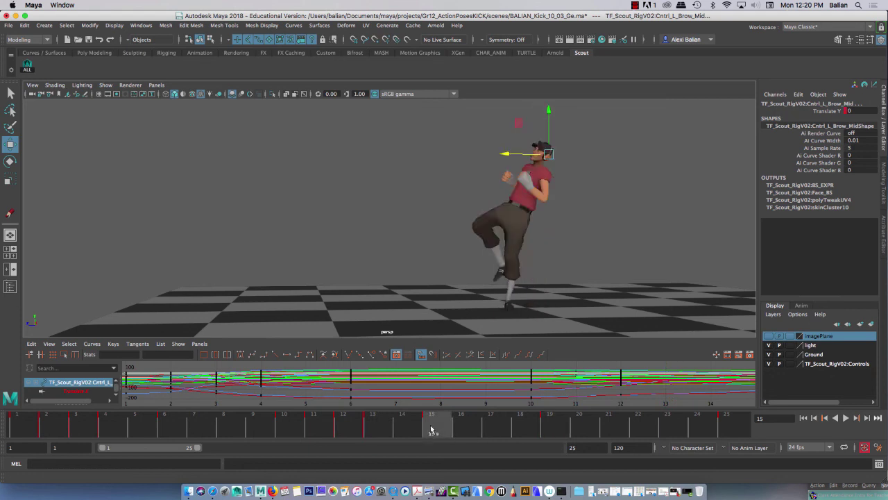
pyautogui.click(293, 428)
pyautogui.click(375, 430)
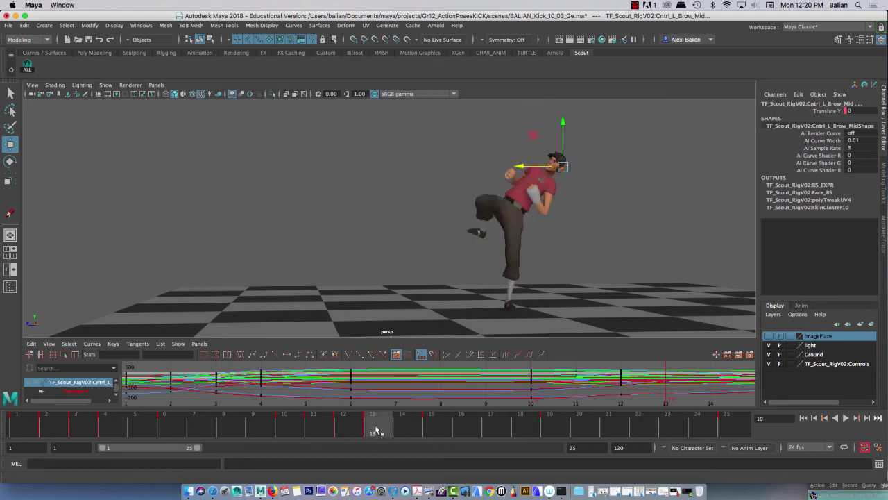
pyautogui.click(432, 429)
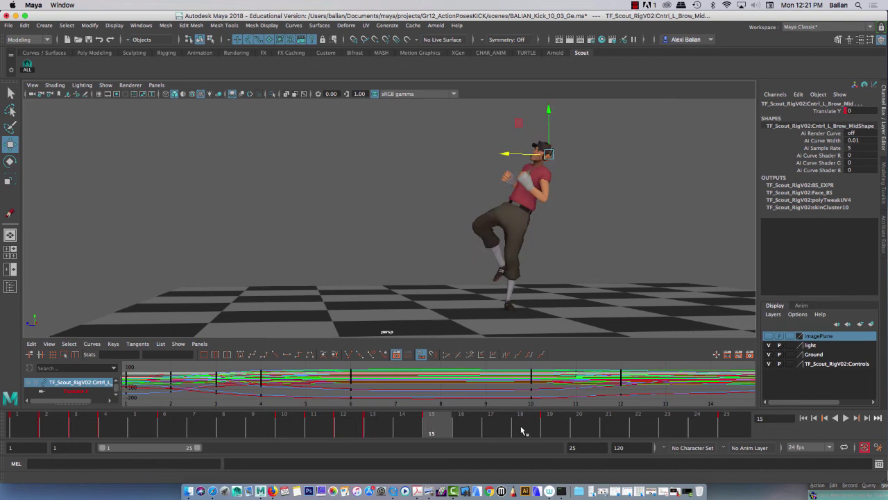
pyautogui.moveTo(523, 430)
pyautogui.mouseDown()
pyautogui.moveTo(321, 430)
pyautogui.moveTo(736, 439)
pyautogui.moveTo(36, 454)
pyautogui.moveTo(363, 462)
pyautogui.moveTo(728, 429)
pyautogui.moveTo(339, 426)
pyautogui.moveTo(269, 390)
pyautogui.moveTo(714, 408)
pyautogui.mouseUp()
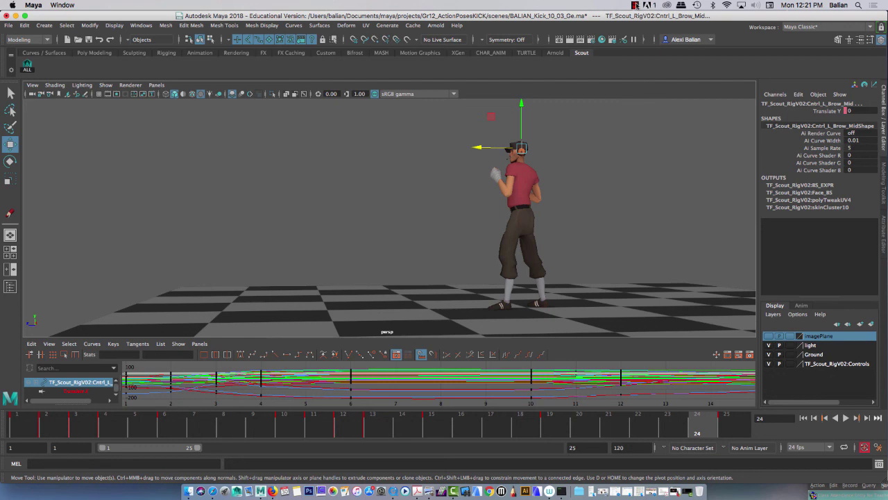
pyautogui.click(635, 6)
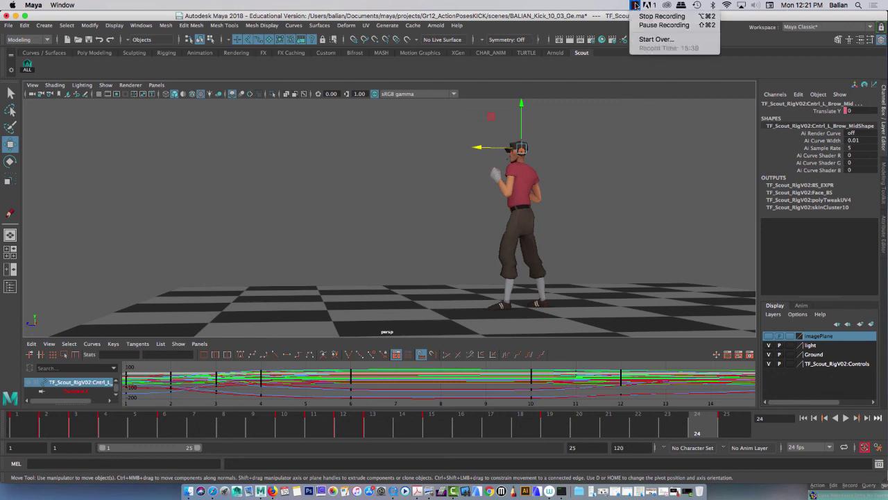